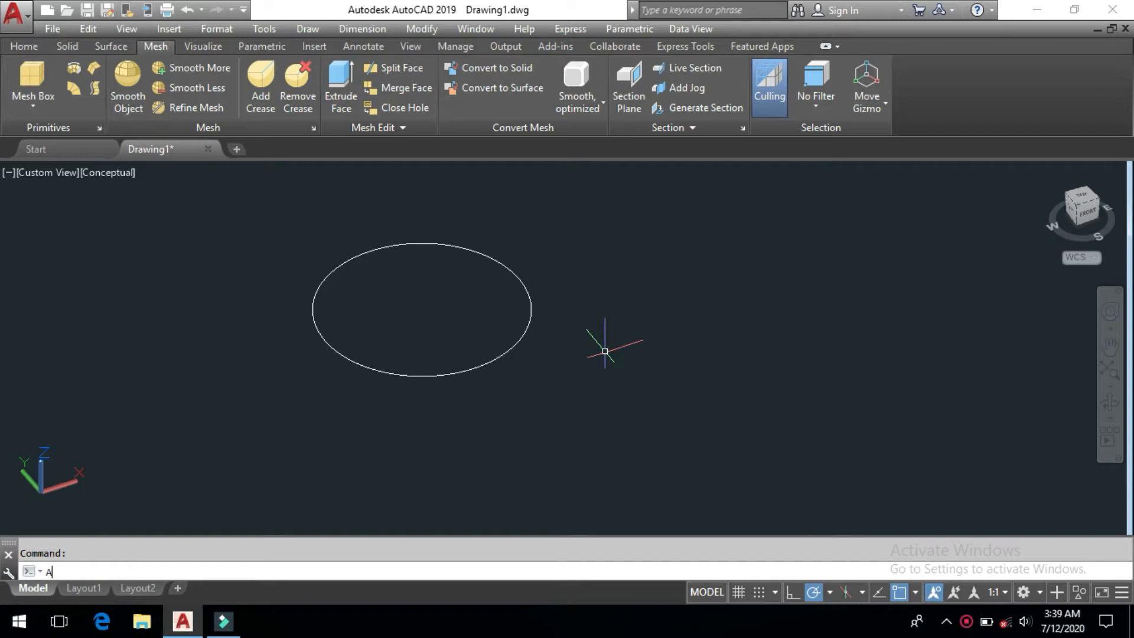
# Draw a three-point arc in the empty space to the right of the circle.
pyautogui.press('Return')
pyautogui.click(786, 268)
pyautogui.click(893, 328)
pyautogui.click(884, 453)
# Draw a line joining the arc's two endpoints to close the shape.
pyautogui.write('L')
pyautogui.press('Return')
pyautogui.click(884, 454)
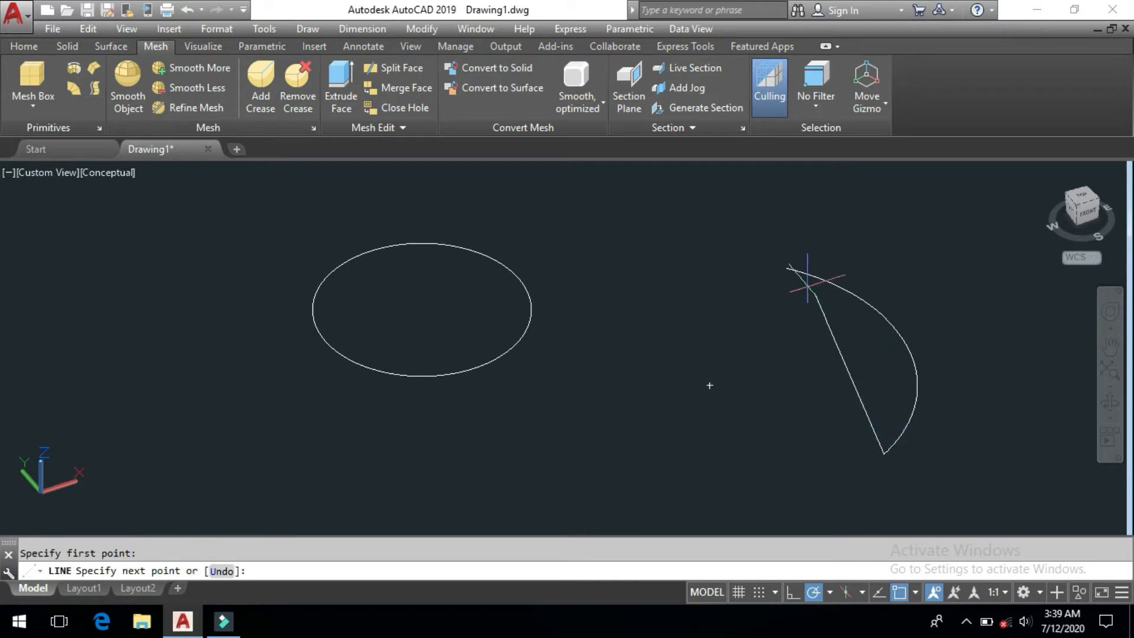
pyautogui.click(786, 268)
pyautogui.press('Return')
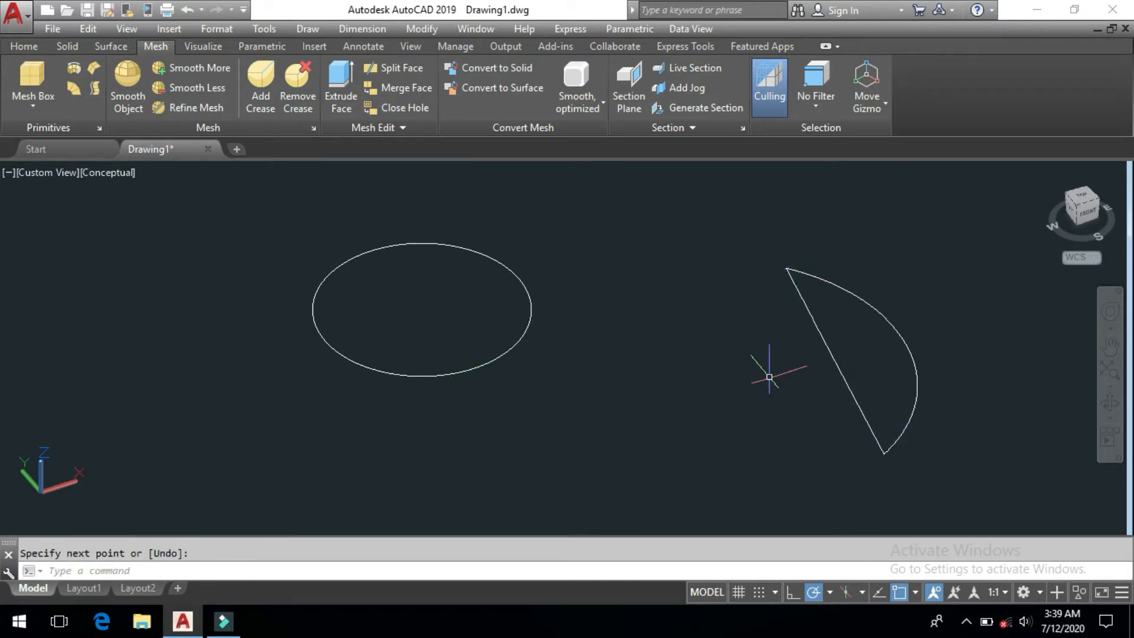
pyautogui.moveTo(785, 383); pyautogui.dragTo(759, 377, button='middle')
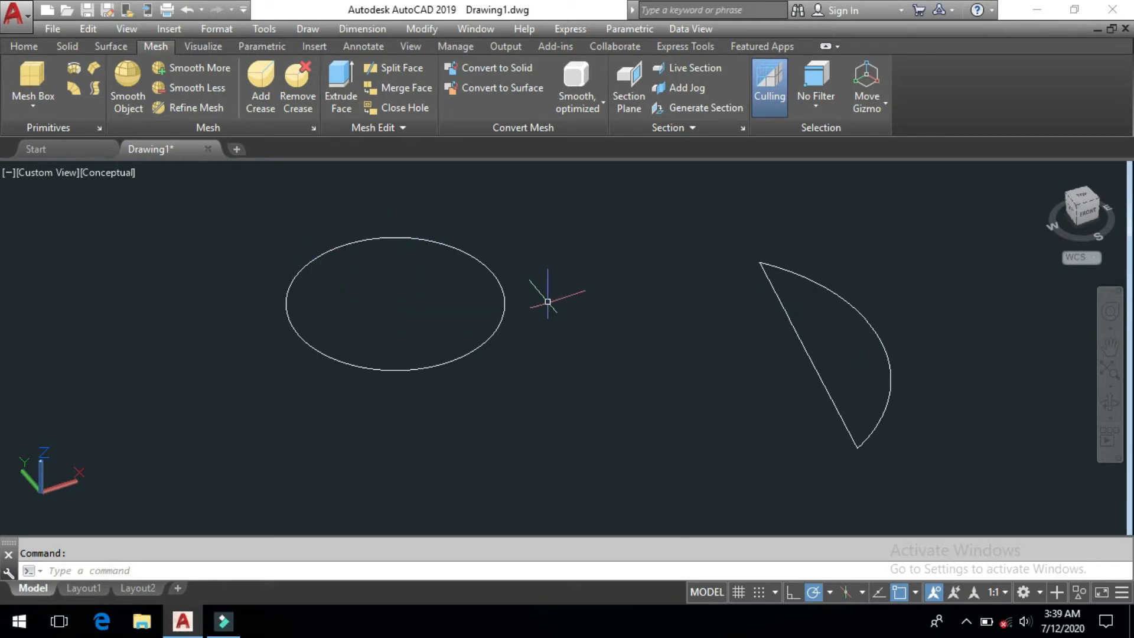
pyautogui.moveTo(552, 299); pyautogui.dragTo(536, 304, button='middle')
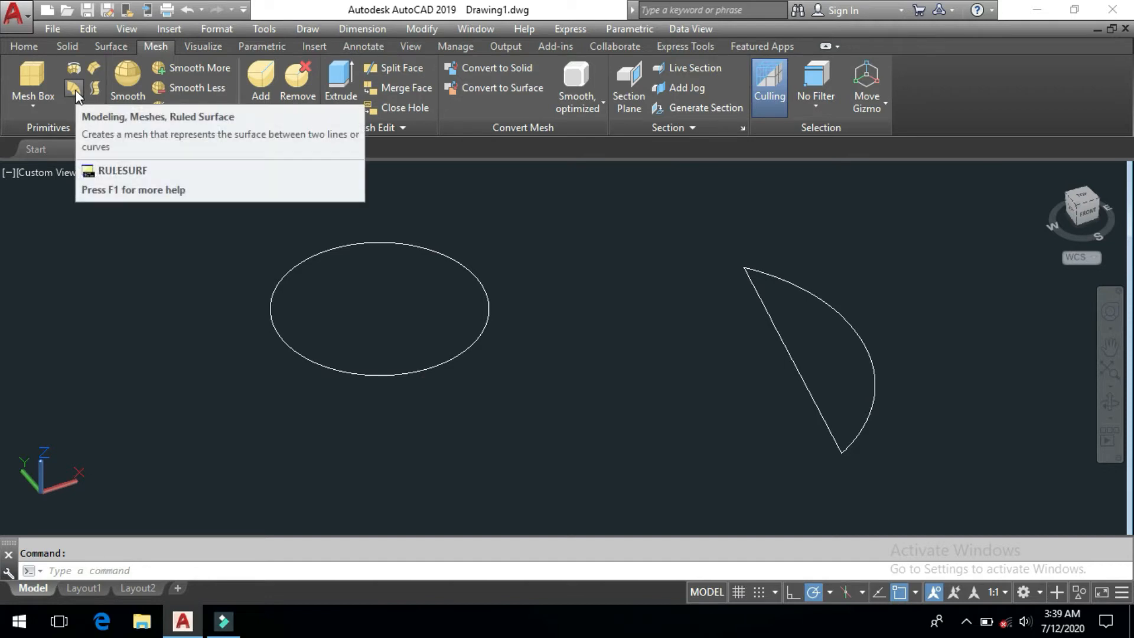
pyautogui.click(308, 28)
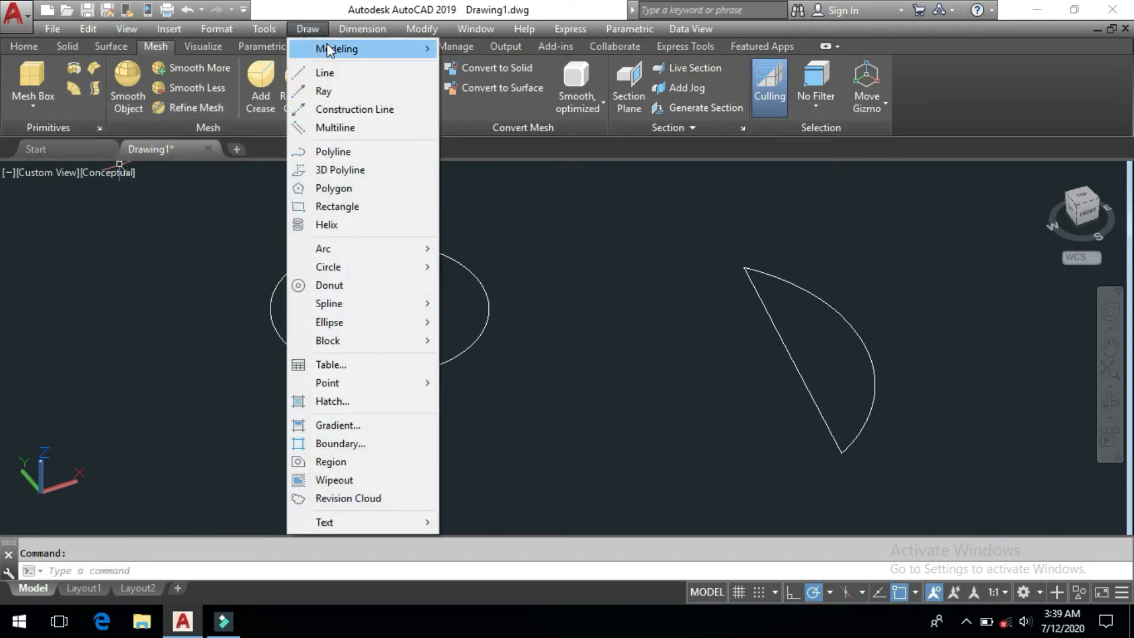
pyautogui.moveTo(328, 47)
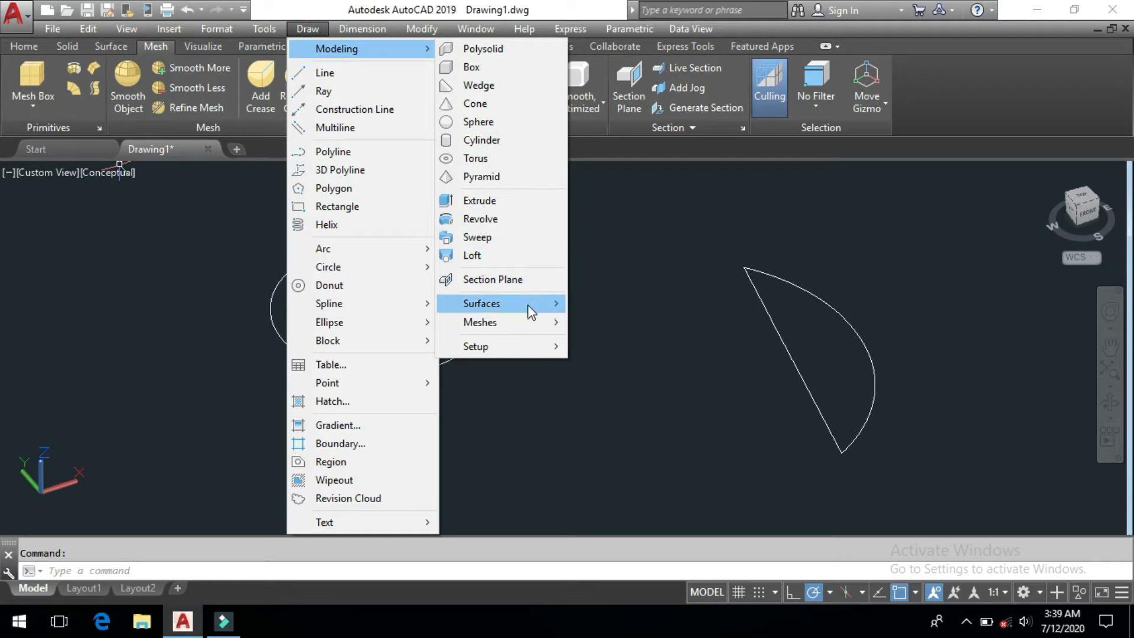
pyautogui.moveTo(527, 304)
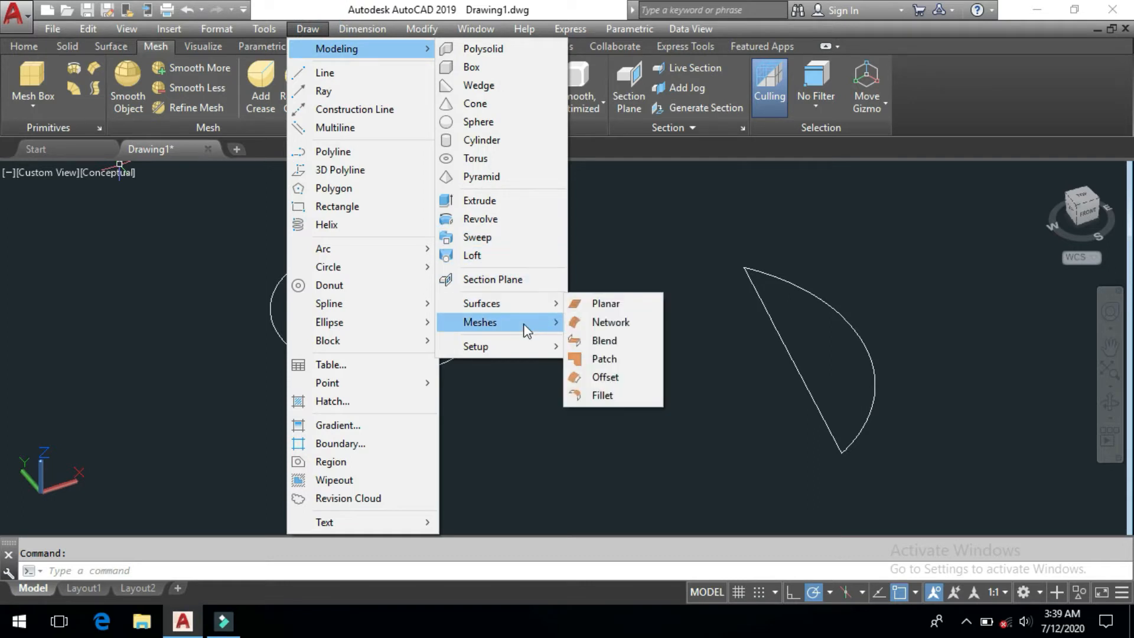
pyautogui.moveTo(526, 329)
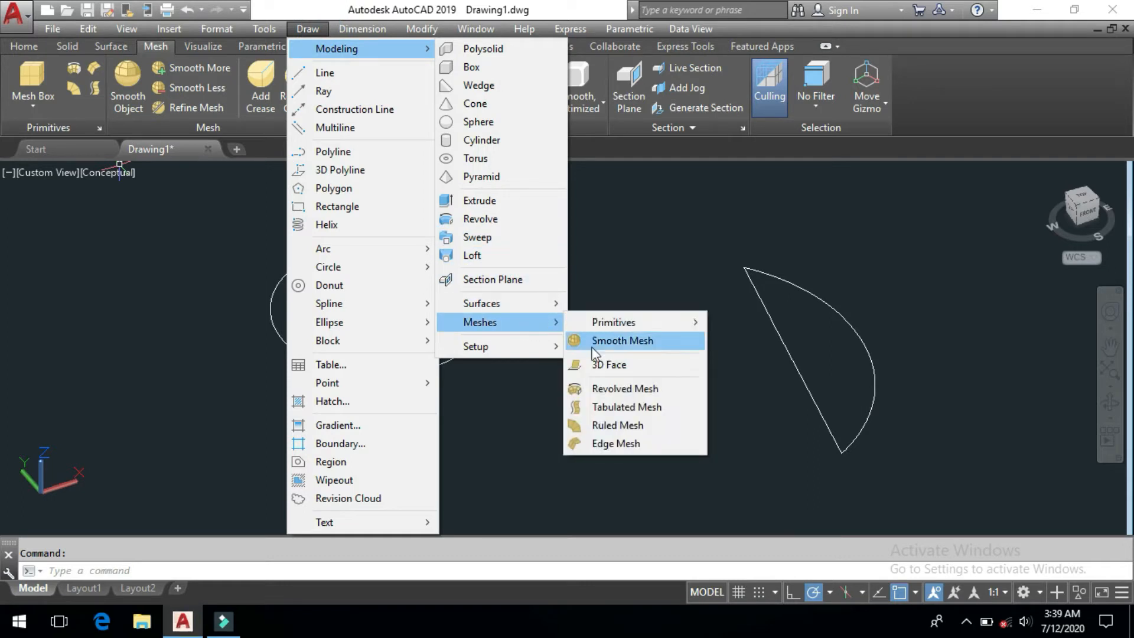
pyautogui.click(616, 424)
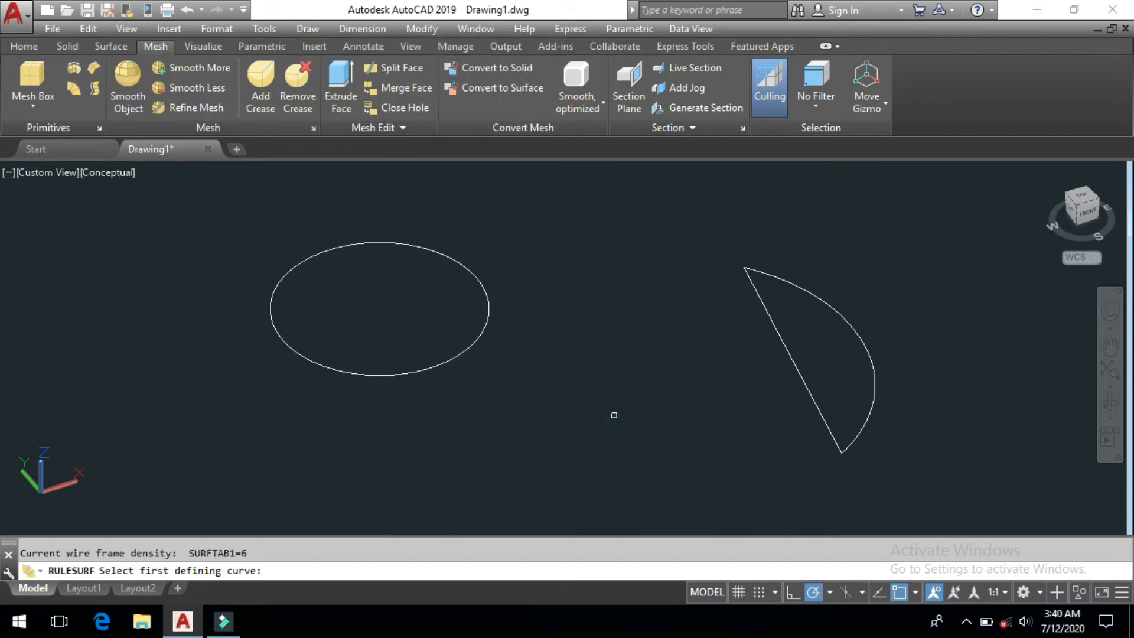
pyautogui.press('Escape')
pyautogui.write('RUL')
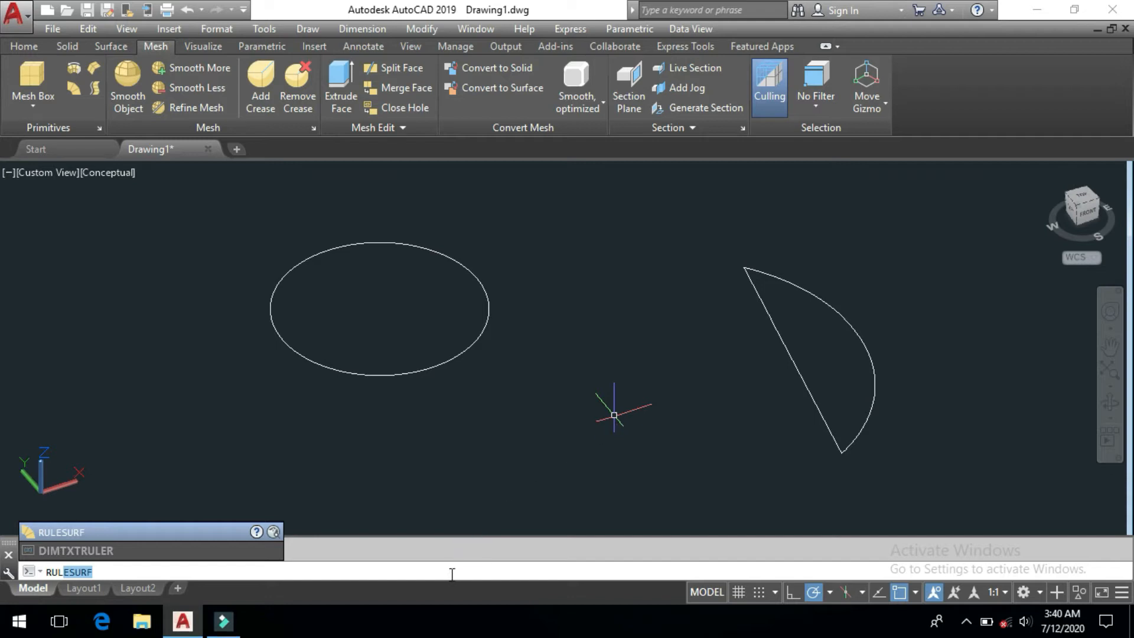
pyautogui.write('ESURF')
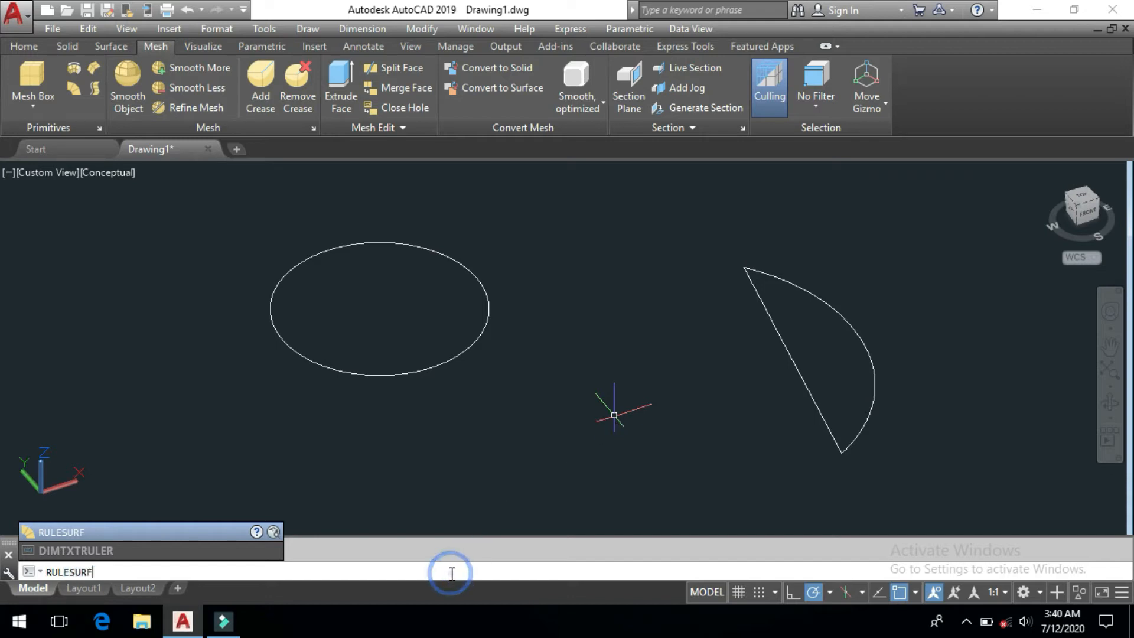
pyautogui.press('Return')
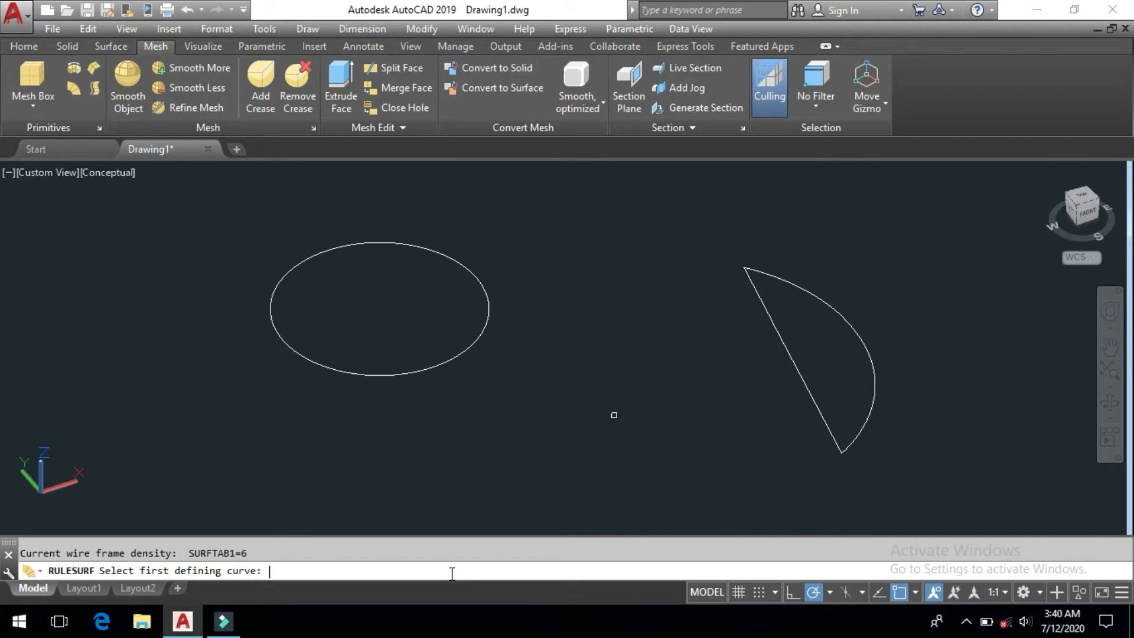
pyautogui.press('Escape')
# Draw a second, smaller circle in the empty space to the left of the existing circle.
pyautogui.moveTo(224, 373); pyautogui.dragTo(486, 396, button='middle')
pyautogui.write('C')
pyautogui.press('Return')
pyautogui.click(277, 362)
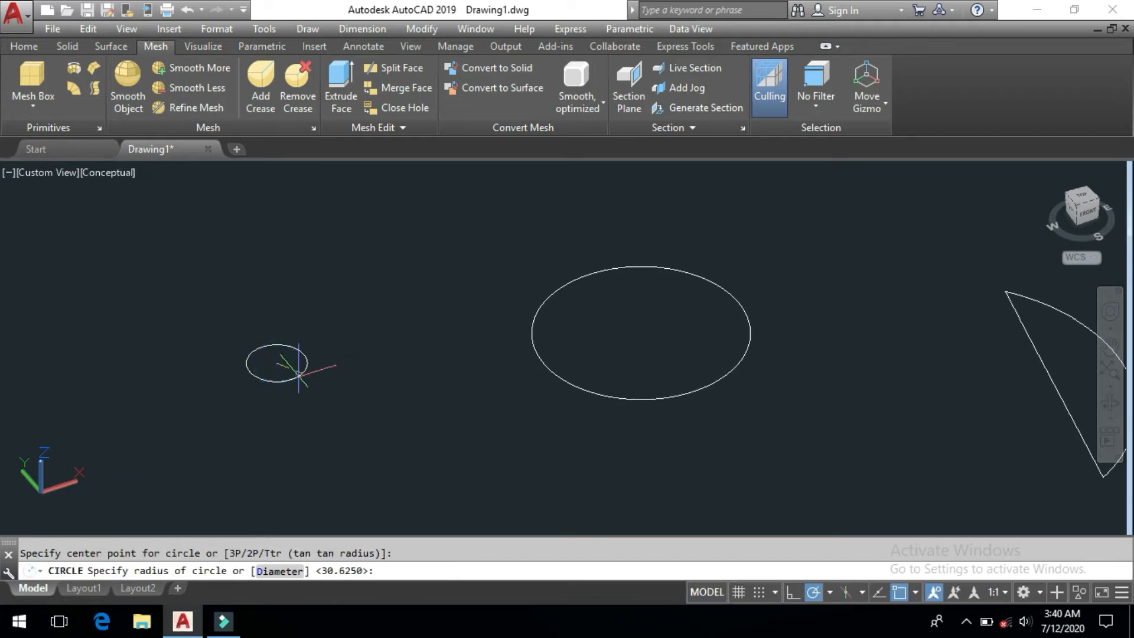
pyautogui.click(328, 386)
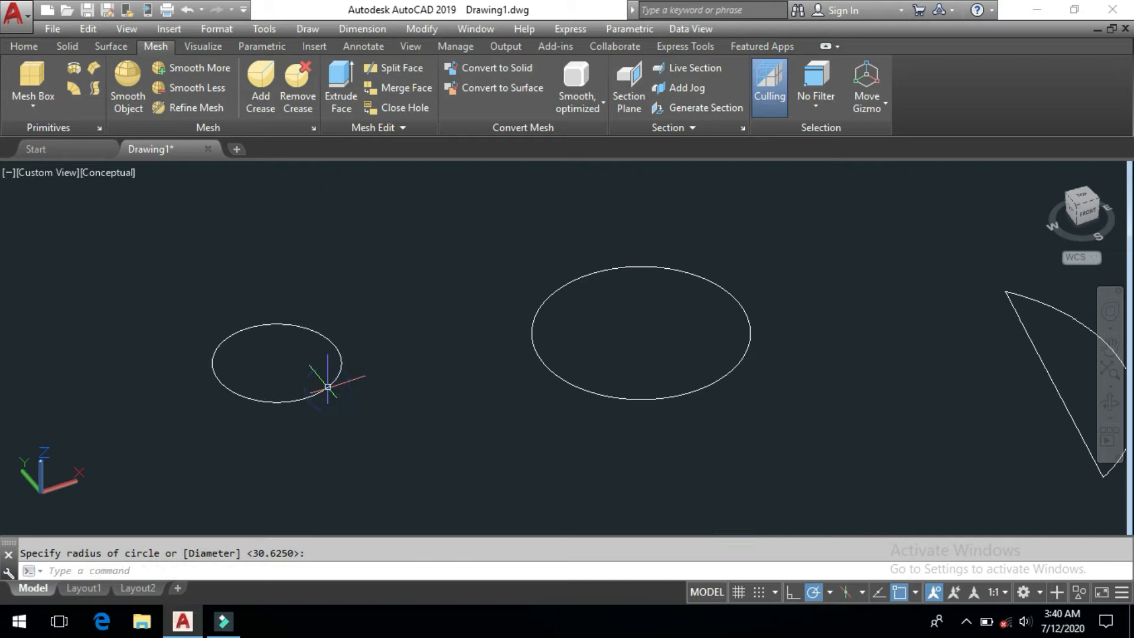
# Copy the small circle straight up along the Z axis so that the two circles are clearly separated.
pyautogui.write('co')
pyautogui.press('Return')
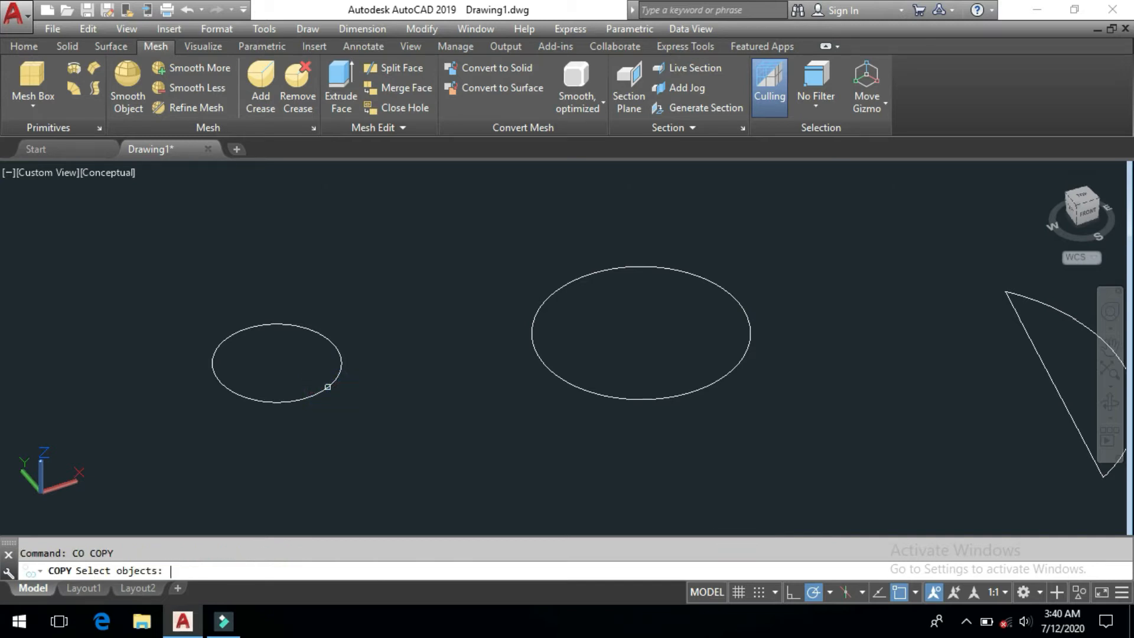
pyautogui.click(327, 387)
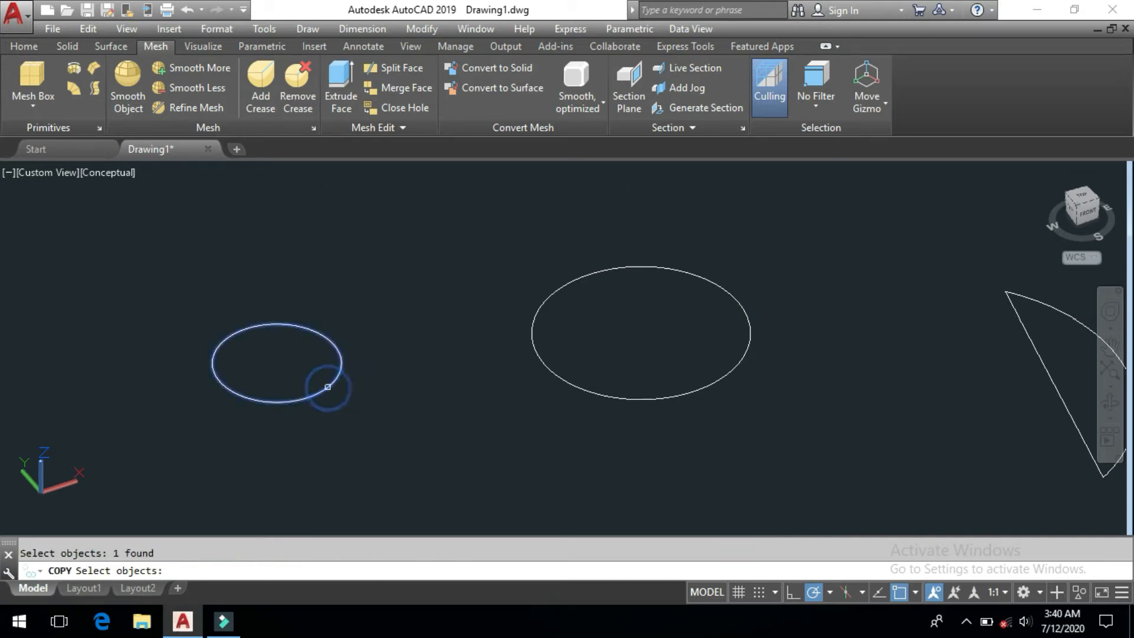
pyautogui.press('Return')
pyautogui.click(391, 338)
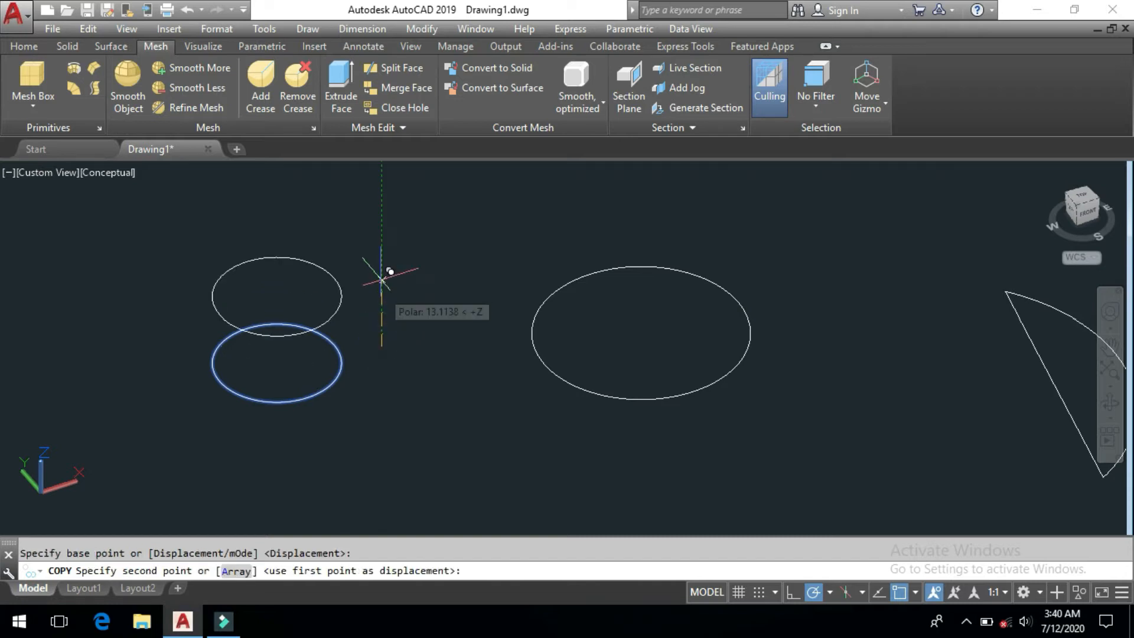
pyautogui.click(382, 247)
pyautogui.press('Return')
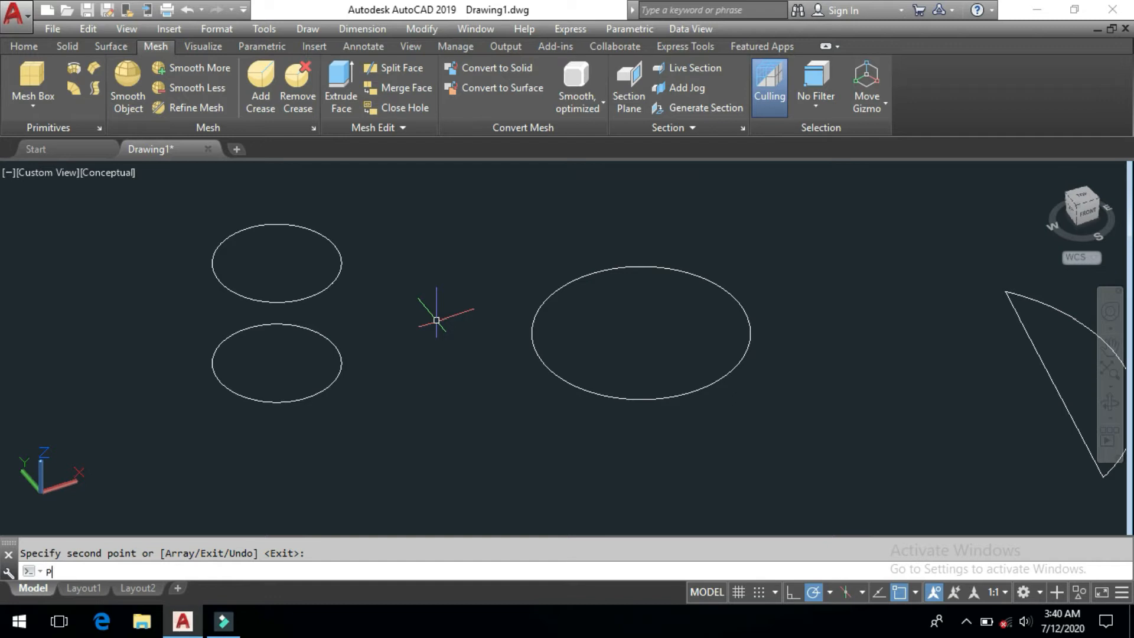
# Place a point at the large circle's center and copy the circle with its point into the gap before the arc.
pyautogui.press('Return')
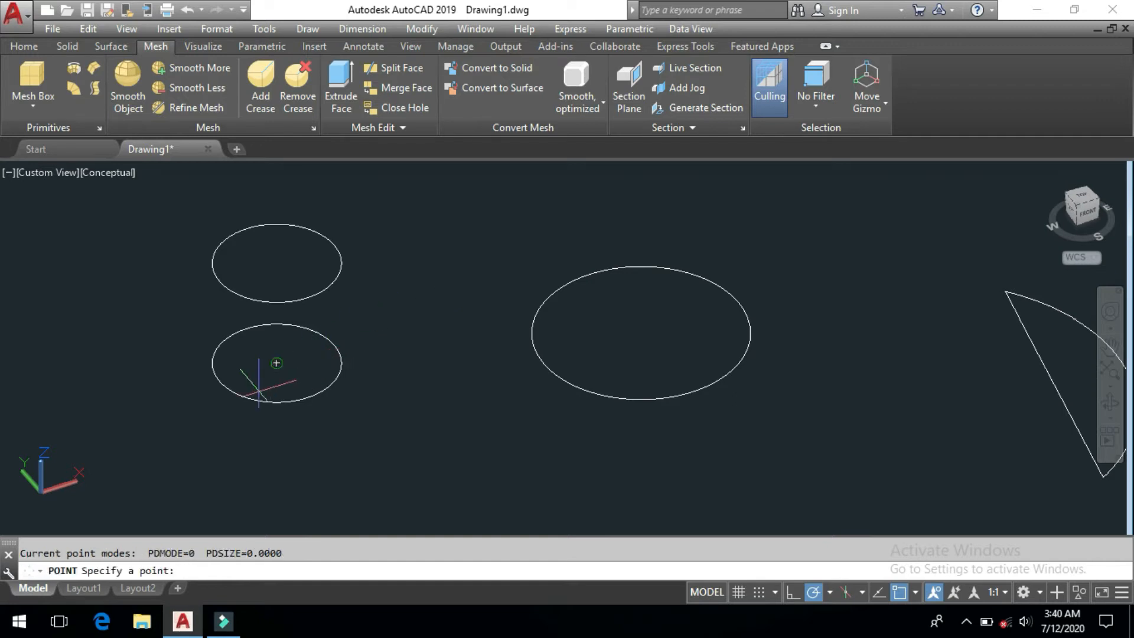
pyautogui.click(641, 334)
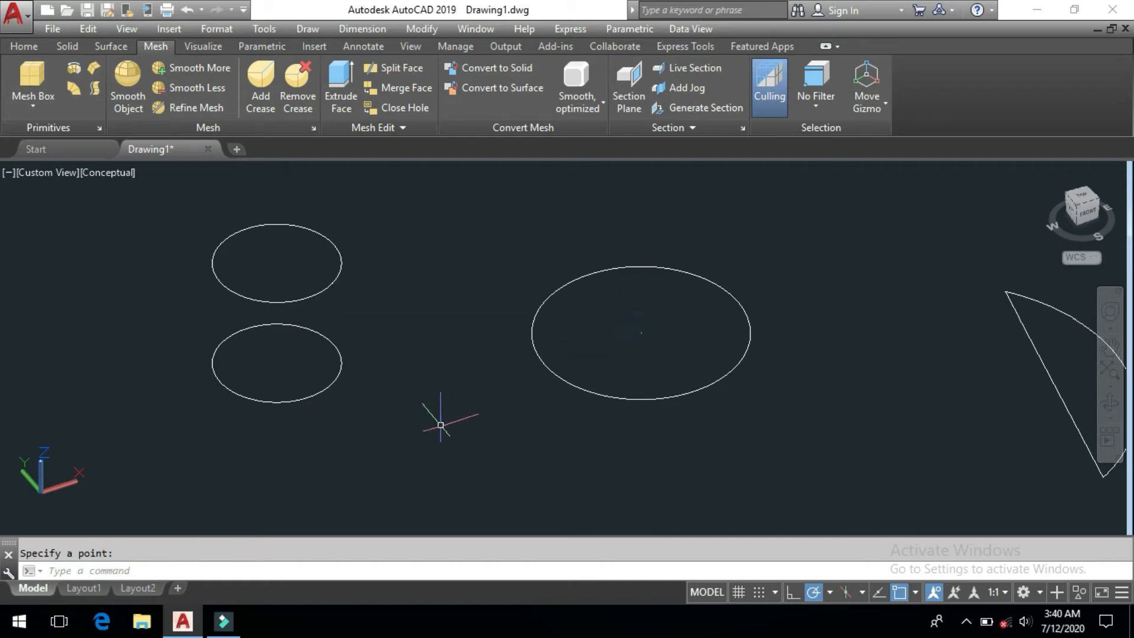
pyautogui.moveTo(592, 401); pyautogui.dragTo(537, 416, button='middle')
pyautogui.write('co')
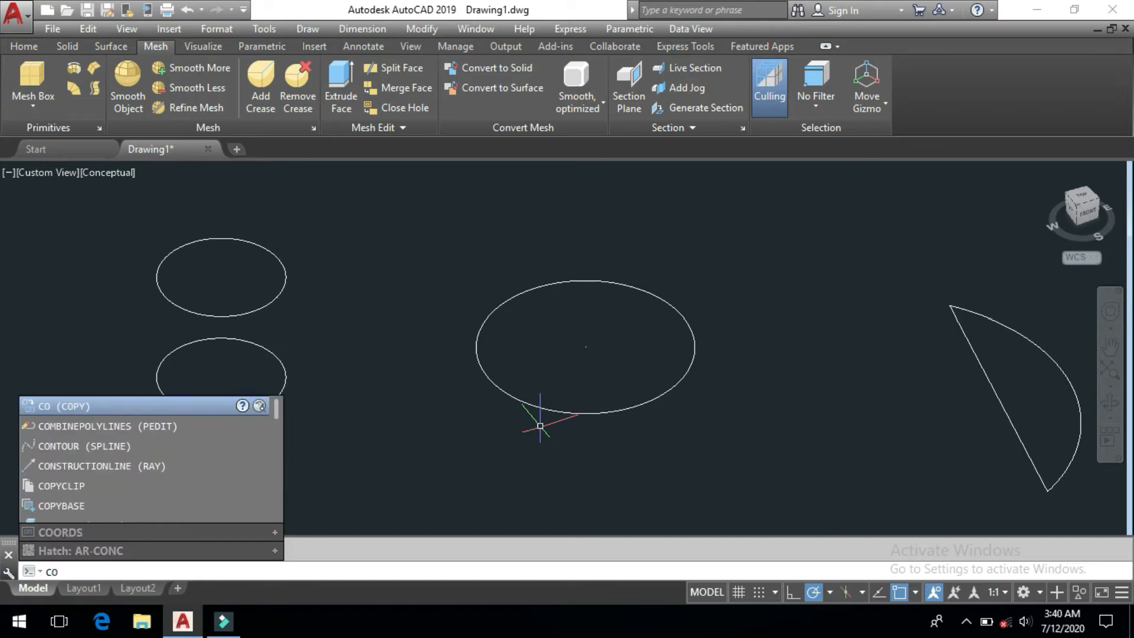
pyautogui.press('Return')
pyautogui.click(436, 240)
pyautogui.click(745, 497)
pyautogui.press('Return')
pyautogui.click(538, 463)
pyautogui.click(784, 468)
pyautogui.press('Return')
# Move the copied circle's center point straight up along the Z axis, well above its circle.
pyautogui.write('M')
pyautogui.press('Return')
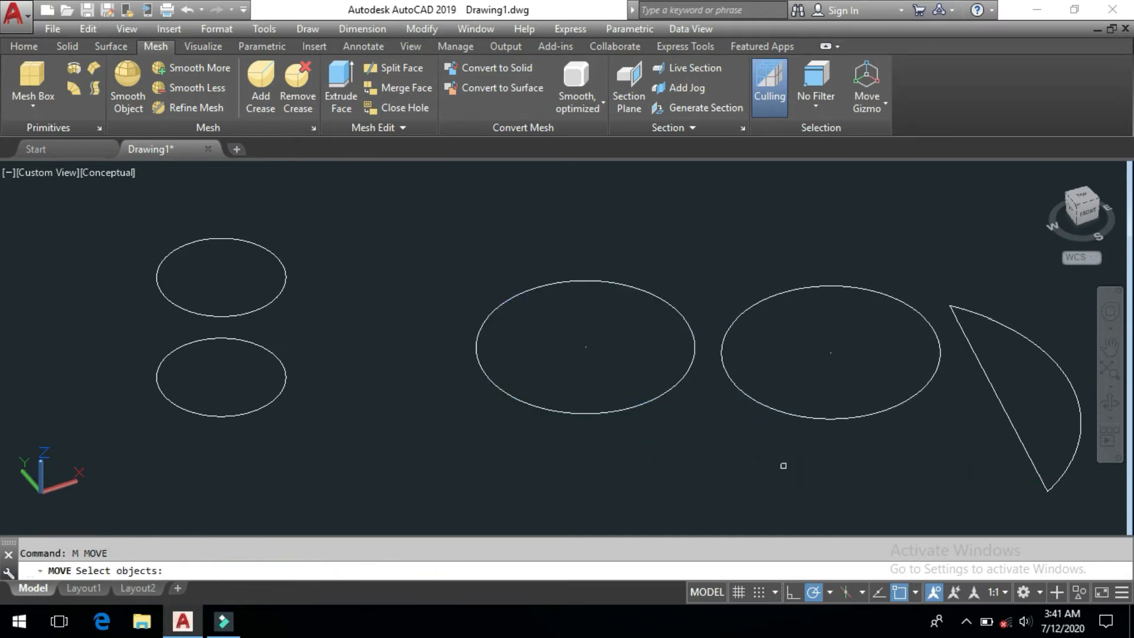
pyautogui.moveTo(810, 329); pyautogui.dragTo(841, 354)
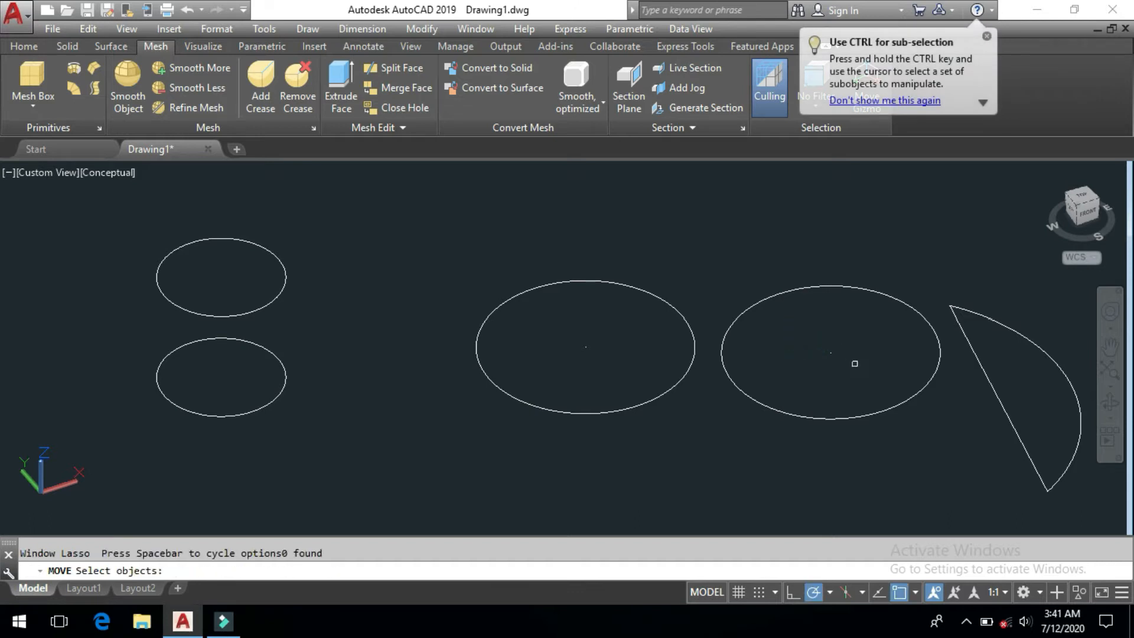
pyautogui.click(851, 337)
pyautogui.click(814, 372)
pyautogui.press('Return')
pyautogui.click(831, 353)
pyautogui.moveTo(837, 246); pyautogui.dragTo(762, 304, button='middle')
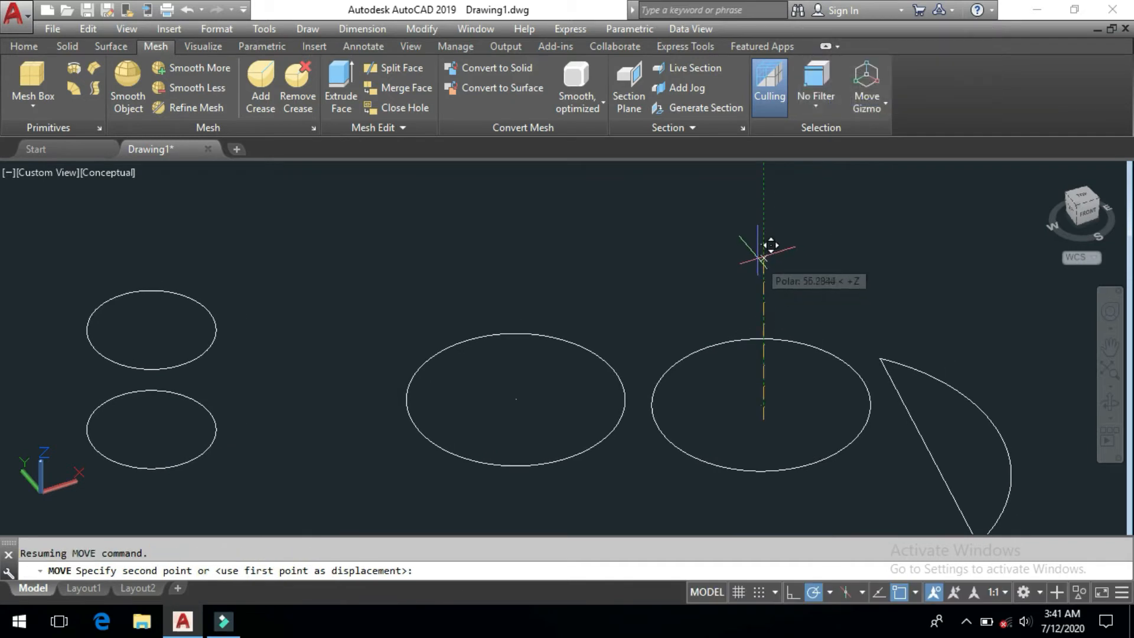
pyautogui.click(763, 225)
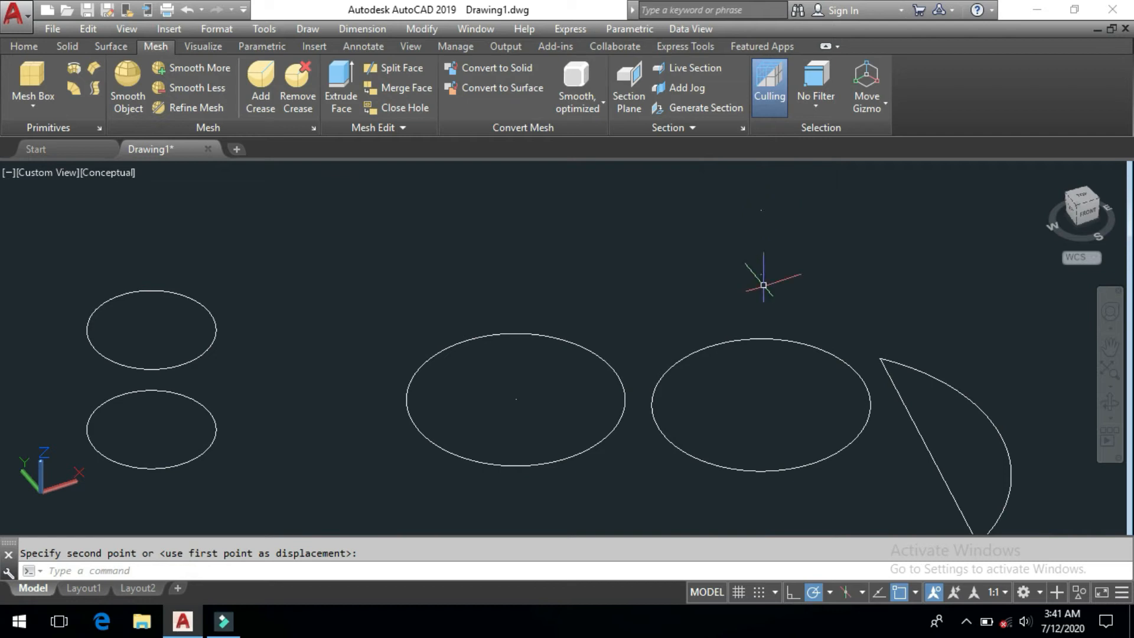
# Create a ruled surface mesh with RULESURF between the lower and upper small circles.
pyautogui.scroll(-3, 745, 287)
pyautogui.moveTo(549, 382); pyautogui.dragTo(549, 382, button='middle')
pyautogui.press('Escape')
pyautogui.scroll(2, 500, 363)
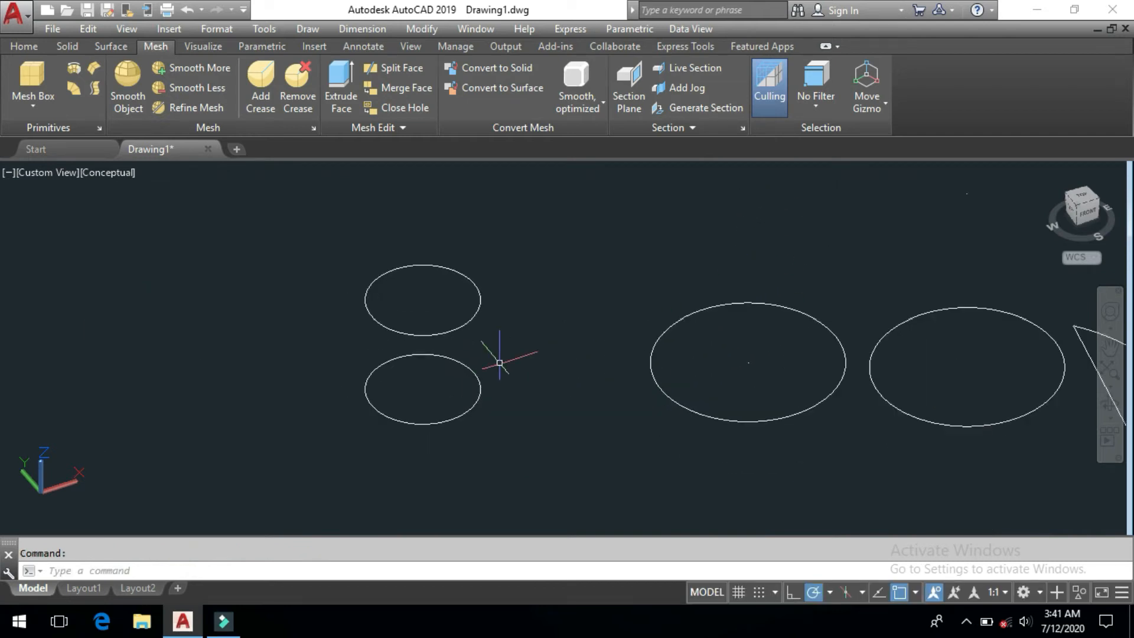
pyautogui.write('RULESURF')
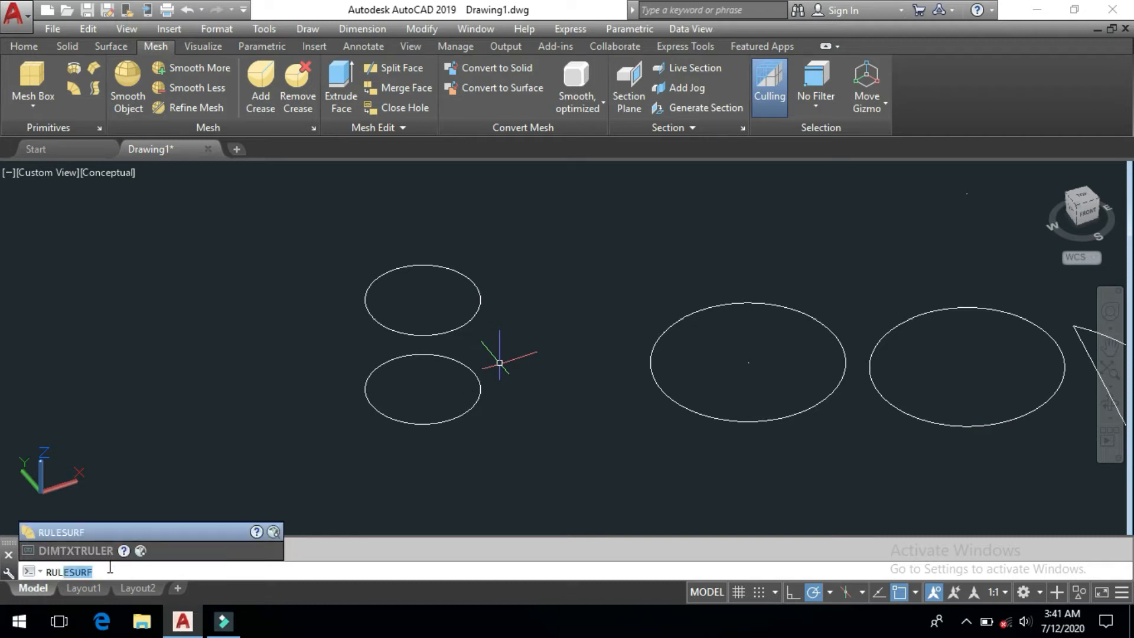
pyautogui.click(114, 574)
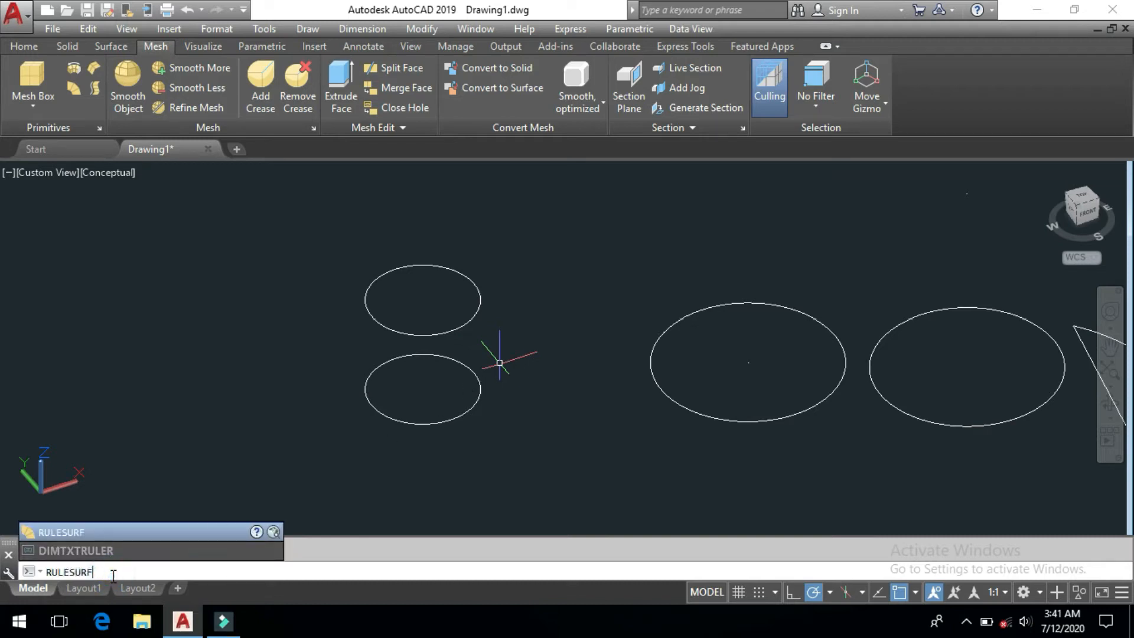
pyautogui.press('Return')
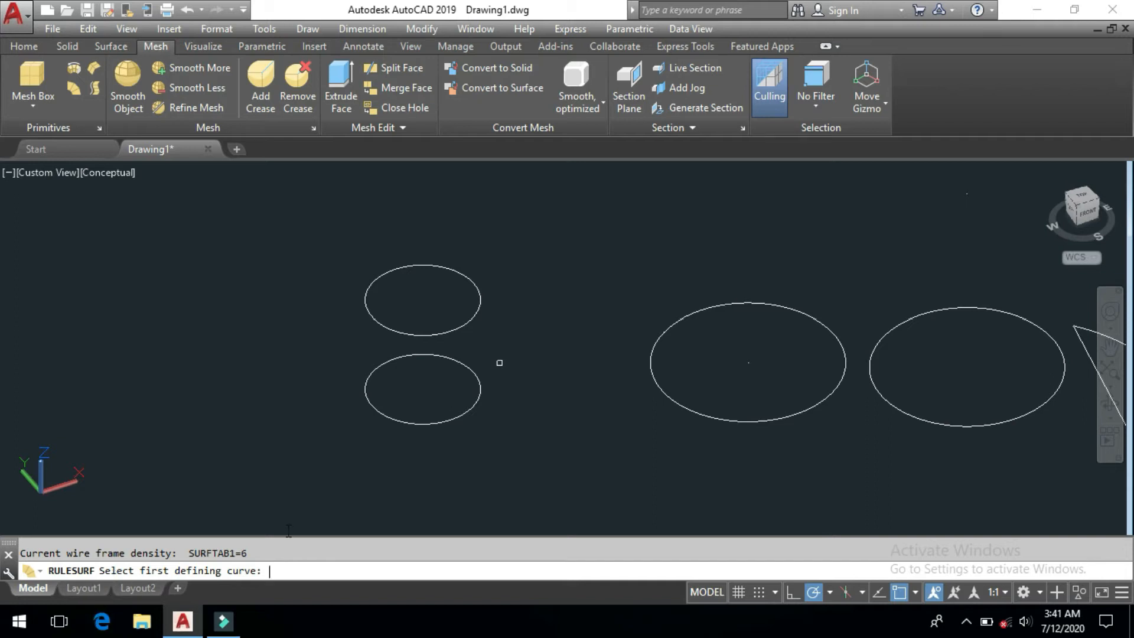
pyautogui.click(421, 423)
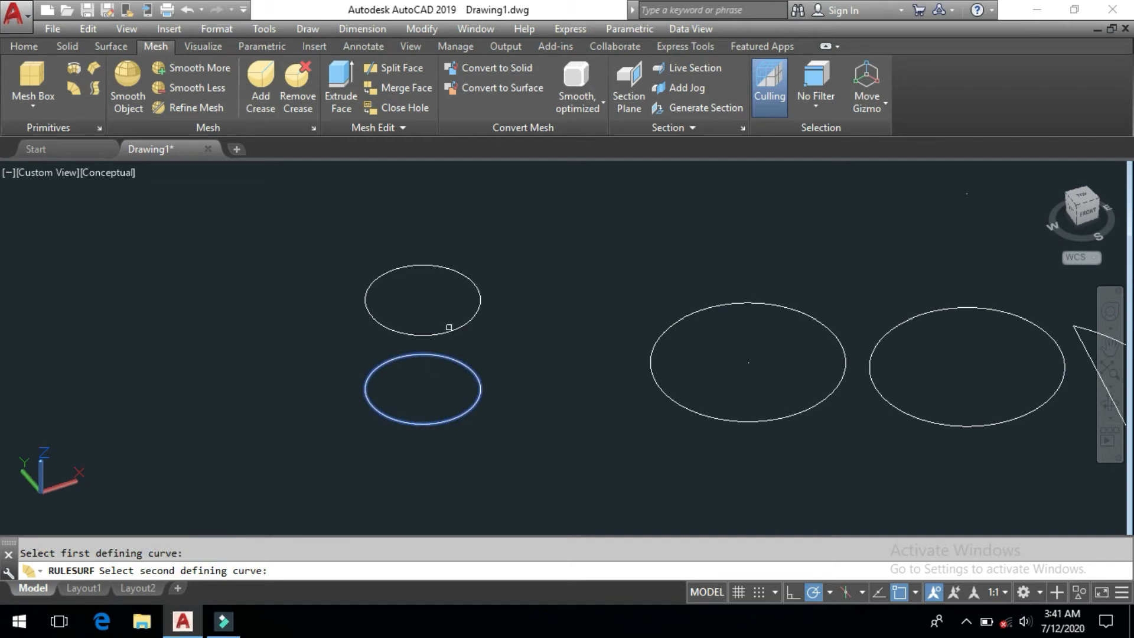
pyautogui.click(446, 333)
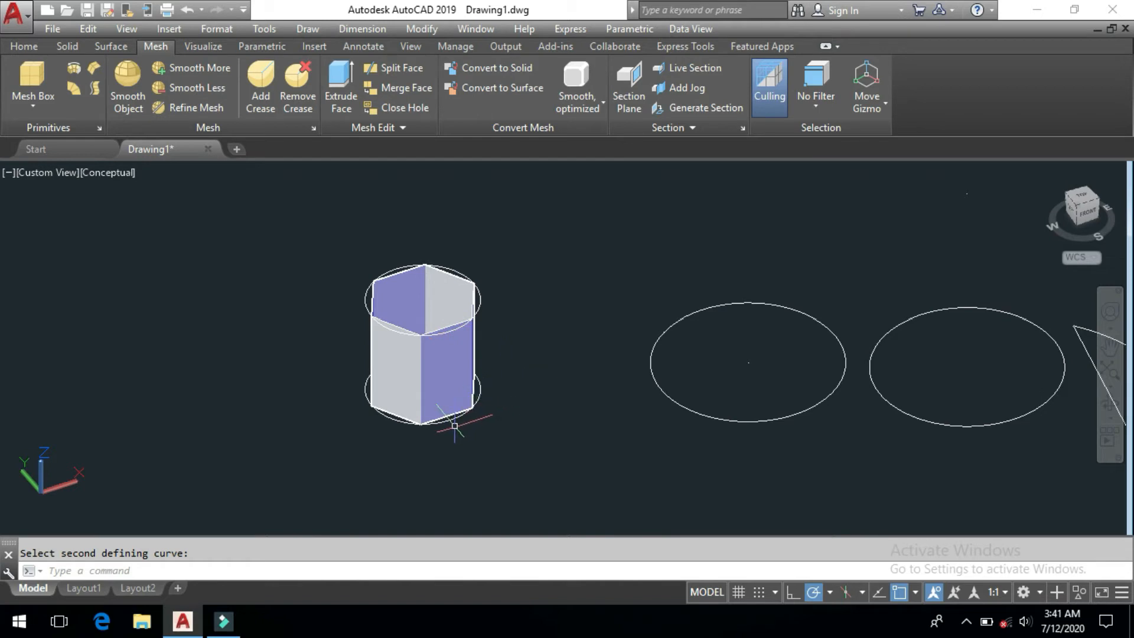
# Move the ruled mesh off the two small circles into the empty space to their left.
pyautogui.scroll(2, 413, 423)
pyautogui.keyDown('shift'); pyautogui.moveTo(392, 409); pyautogui.dragTo(421, 379, button='middle'); pyautogui.keyUp('shift')
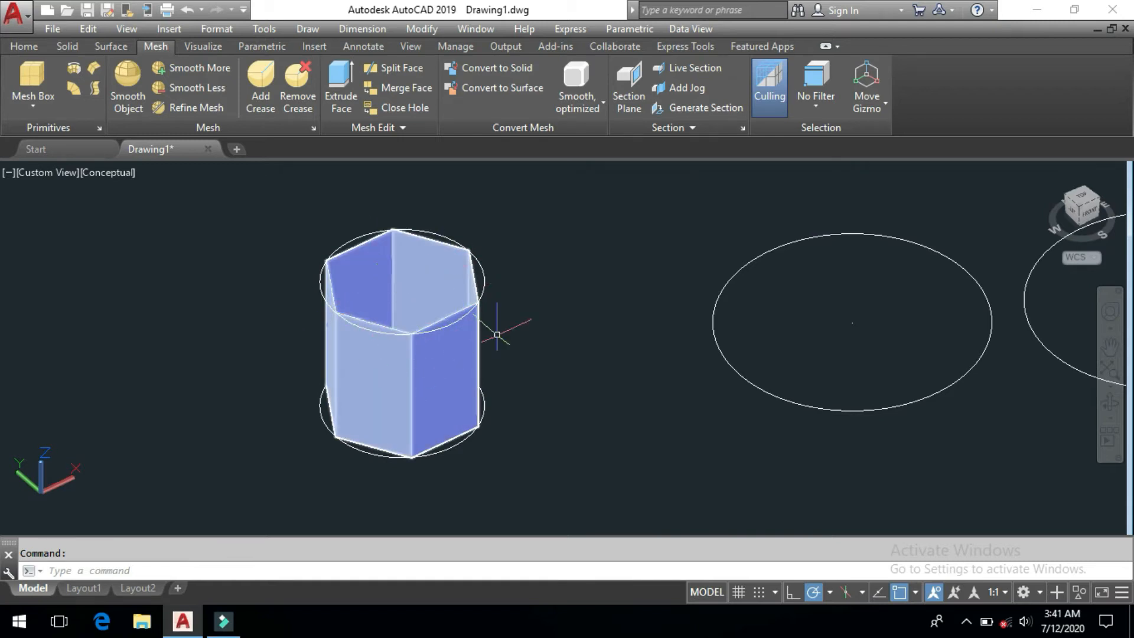
pyautogui.keyDown('shift'); pyautogui.moveTo(462, 408); pyautogui.dragTo(443, 429, button='middle'); pyautogui.keyUp('shift')
pyautogui.moveTo(506, 354); pyautogui.dragTo(452, 401, button='middle')
pyautogui.click(422, 378)
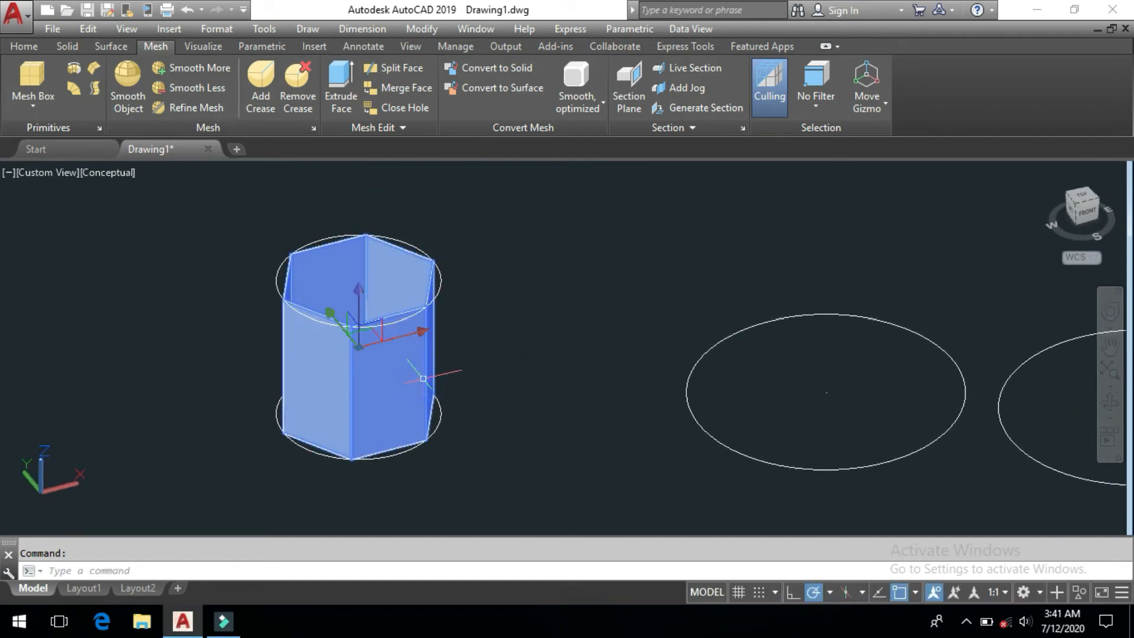
pyautogui.write('m')
pyautogui.press('Return')
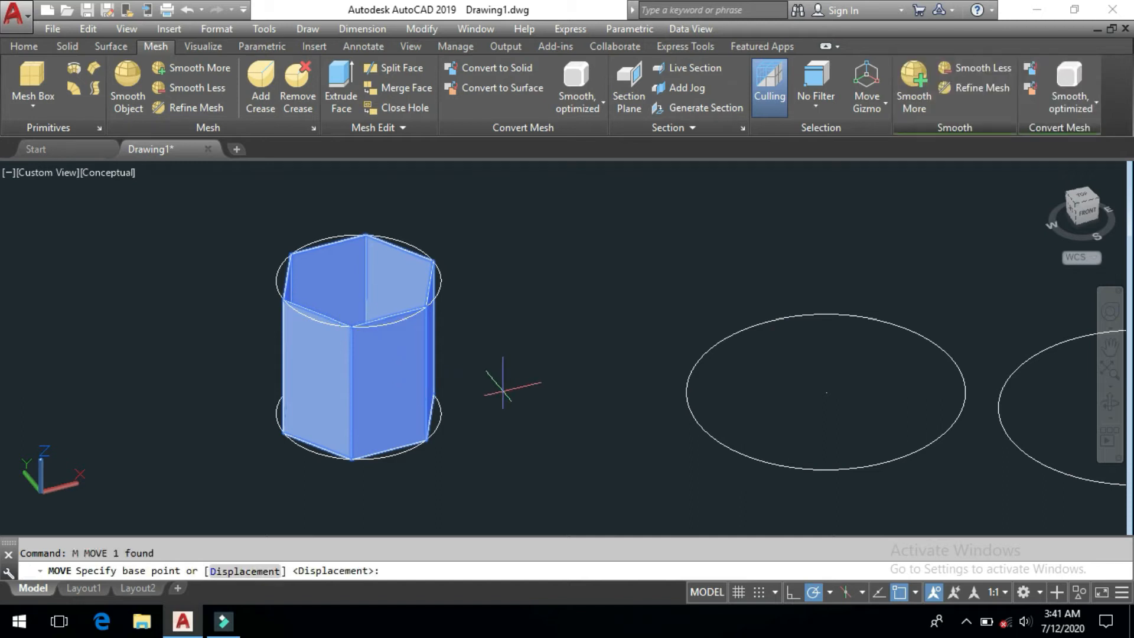
pyautogui.click(505, 388)
pyautogui.click(299, 369)
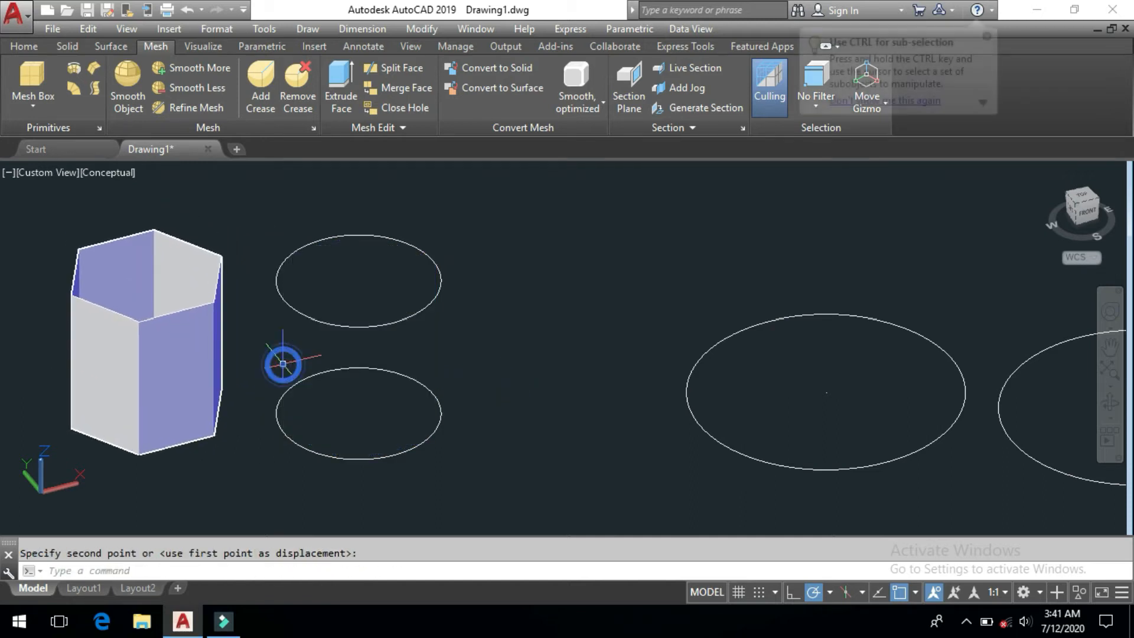
pyautogui.moveTo(325, 385); pyautogui.dragTo(401, 387, button='middle')
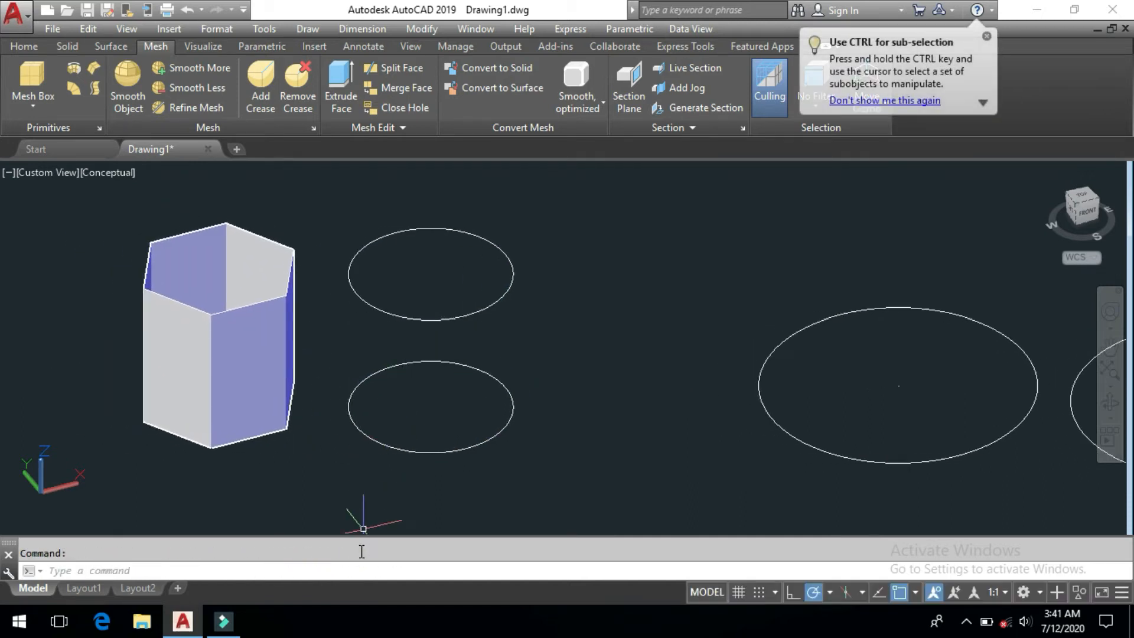
pyautogui.click(356, 573)
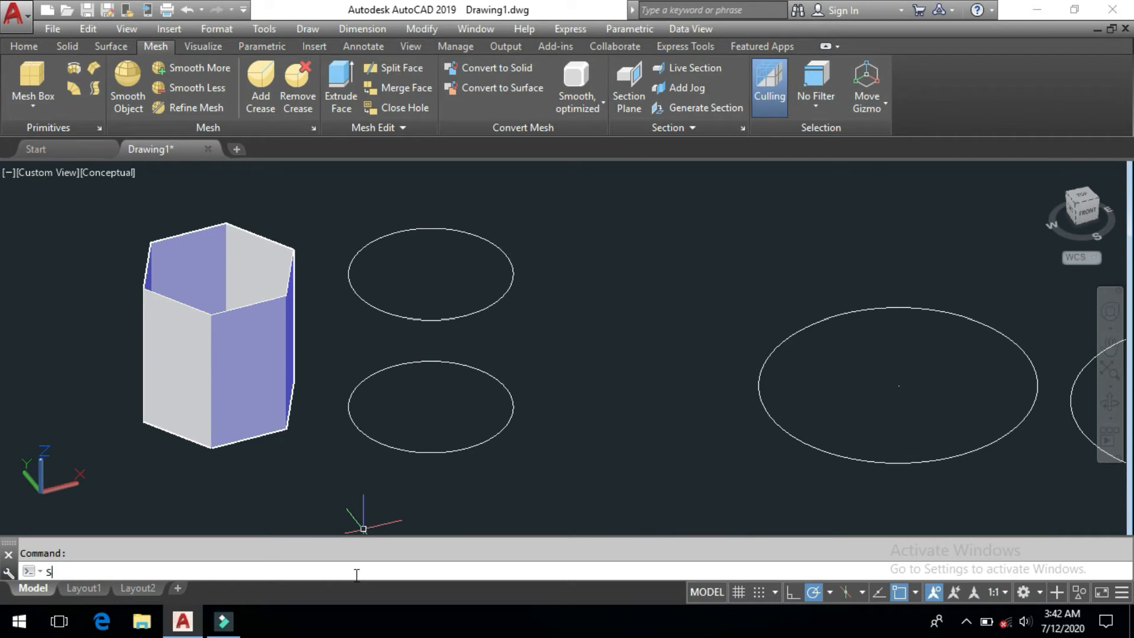
pyautogui.write('AB1')
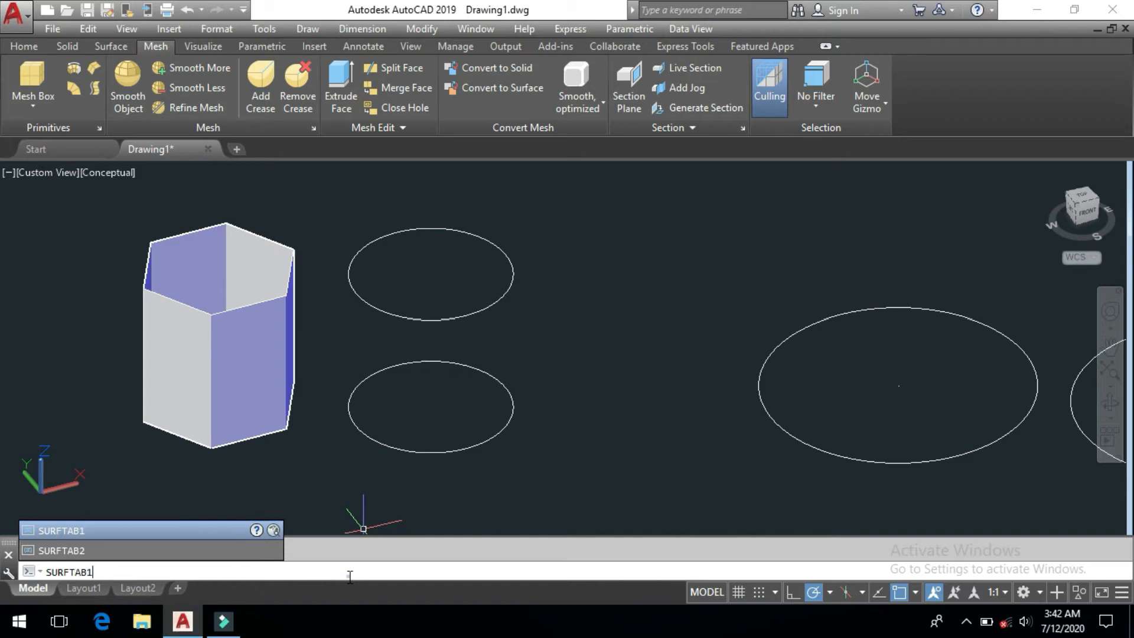
pyautogui.click(350, 576)
pyautogui.press('Return')
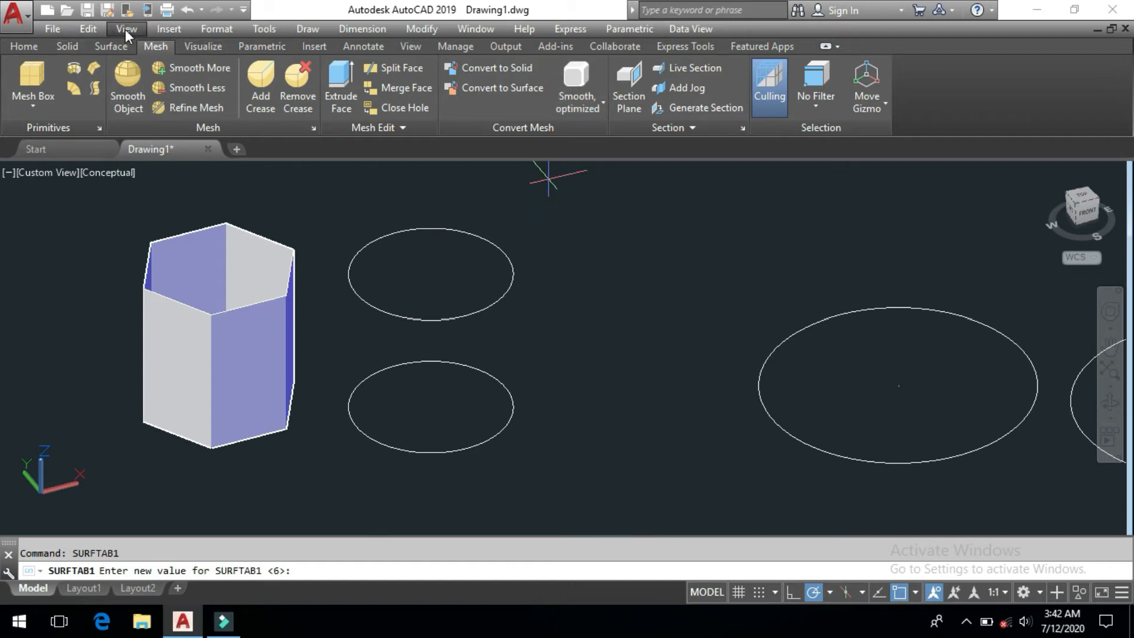
# Set the visual style to 2D Wireframe.
pyautogui.click(23, 46)
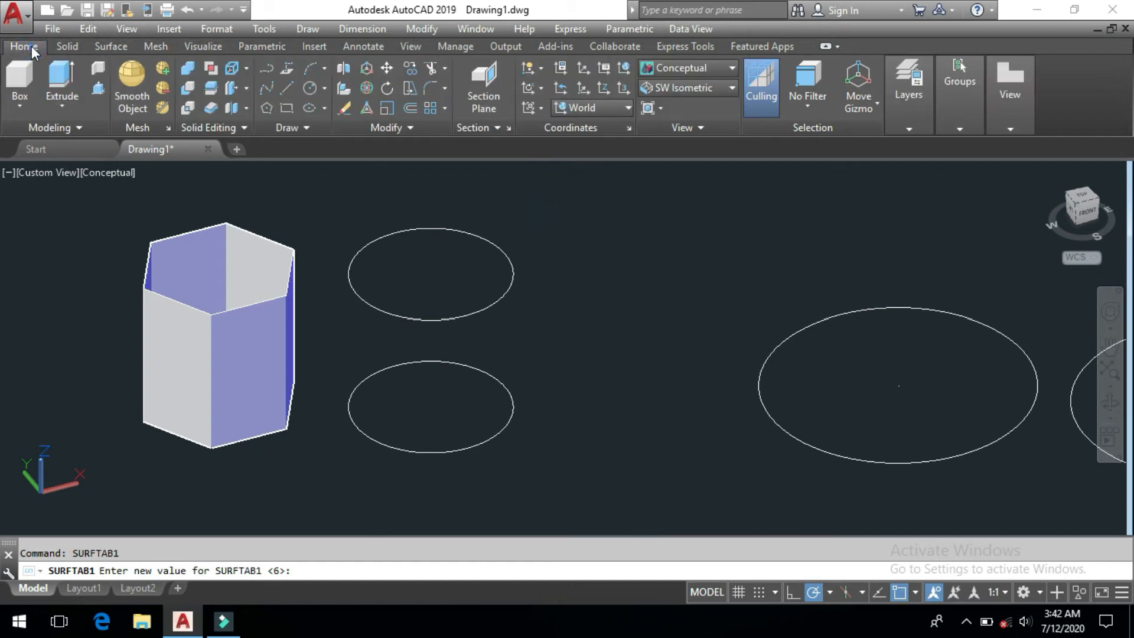
pyautogui.click(670, 70)
pyautogui.click(674, 119)
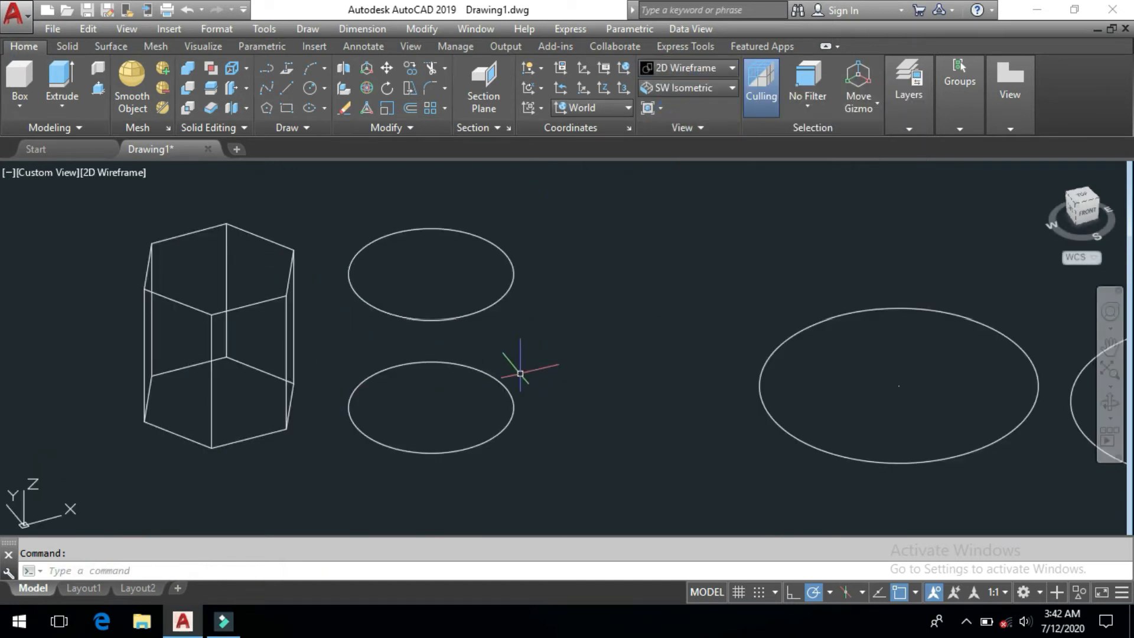
# Set the SURFTAB1 system variable to 50.
pyautogui.click(548, 571)
pyautogui.write('SURFTAB1')
pyautogui.press('Return')
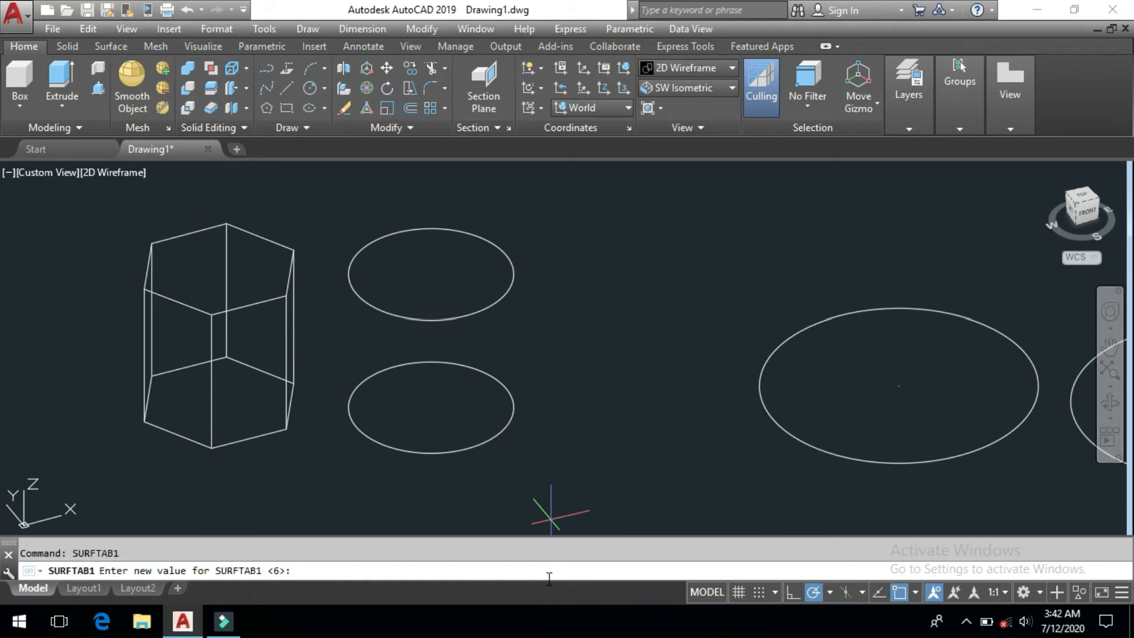
pyautogui.press('Return')
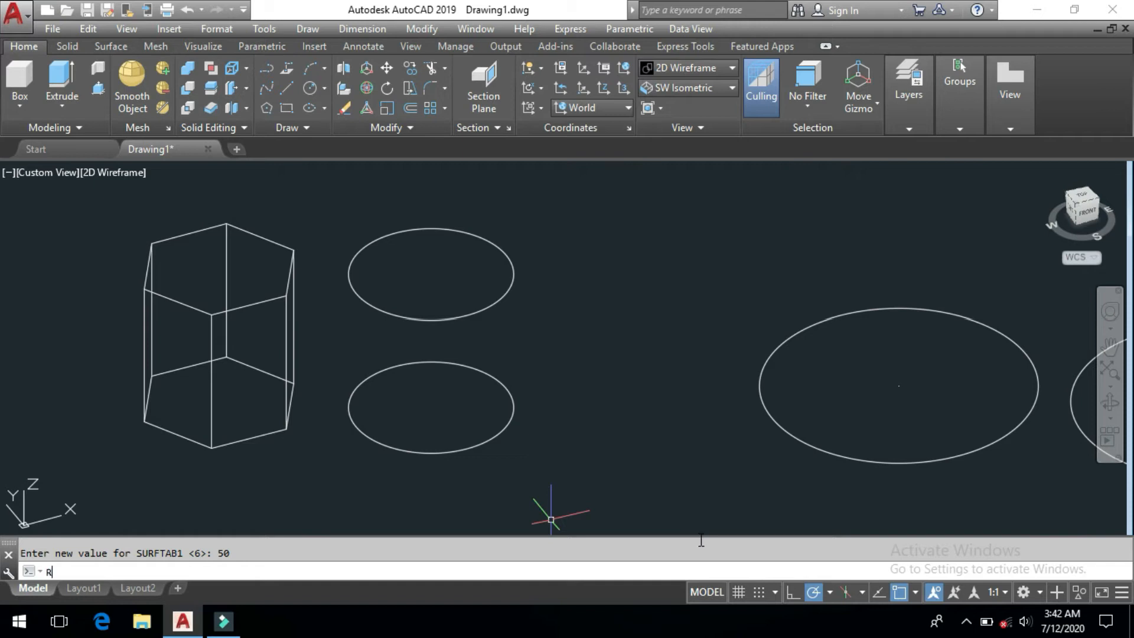
# Create a ruled surface mesh with RULESURF between the lower and upper small circles at the new density.
pyautogui.write('UL')
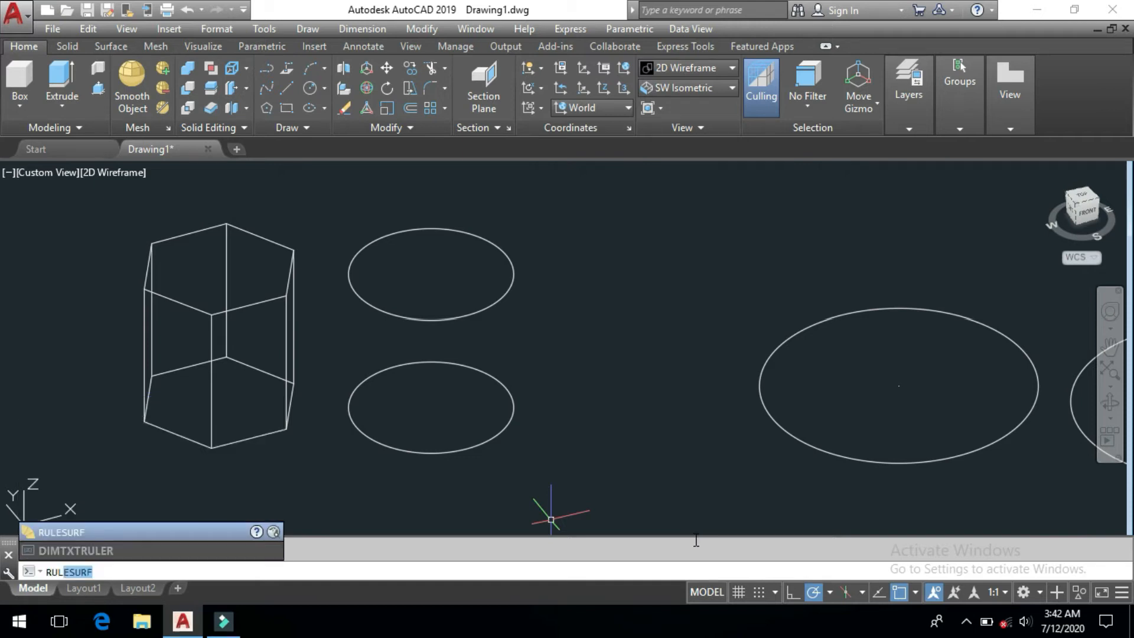
pyautogui.click(596, 572)
pyautogui.press('Return')
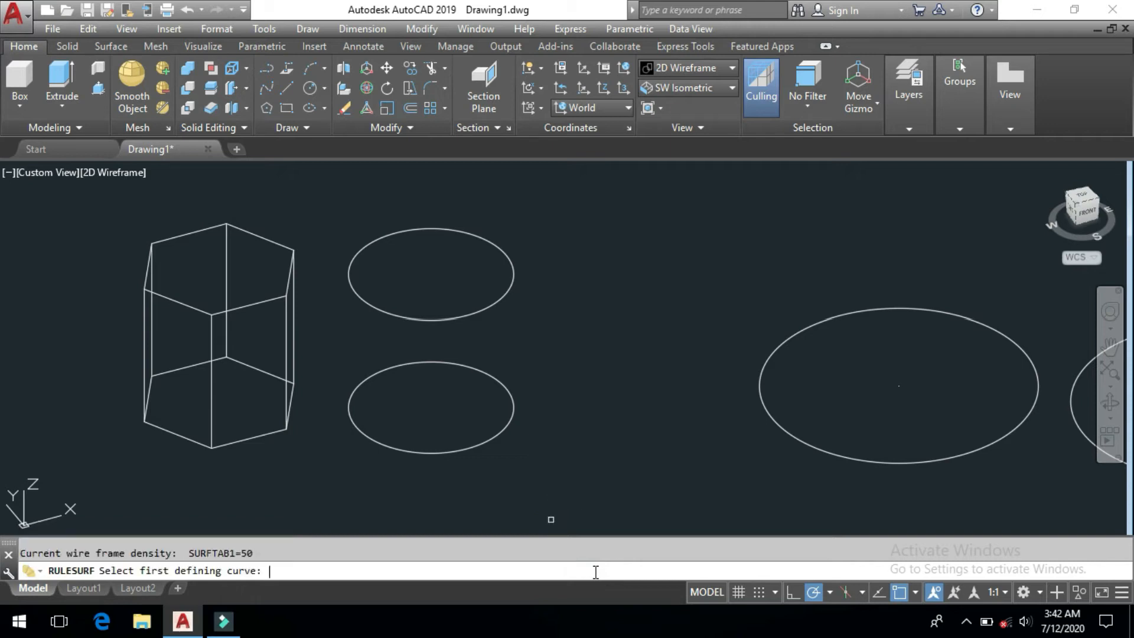
pyautogui.click(485, 441)
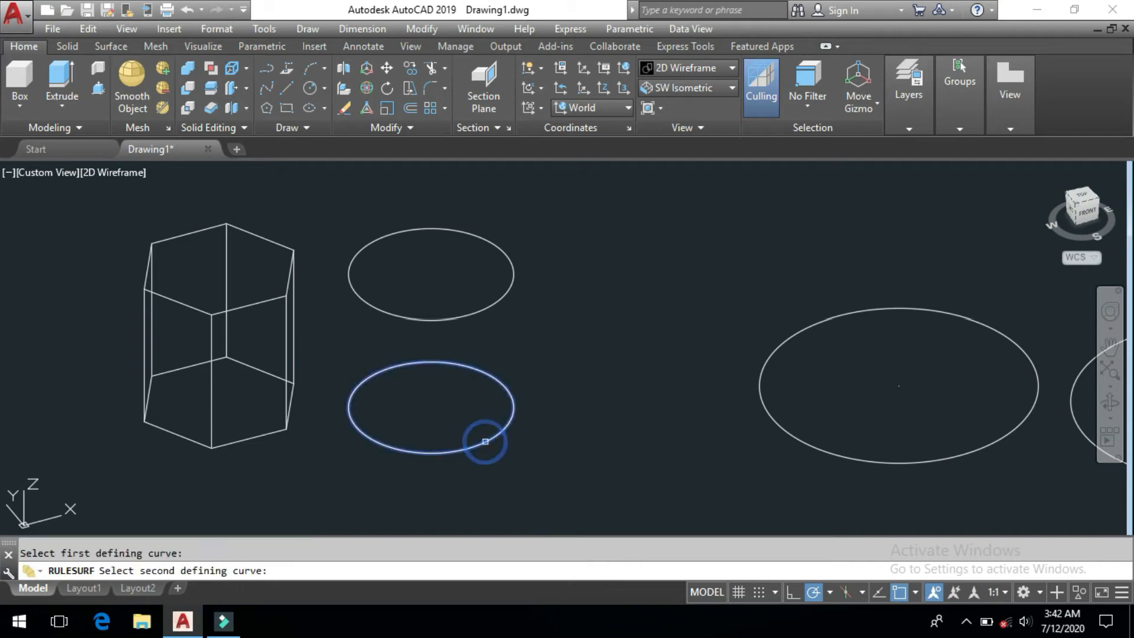
pyautogui.click(475, 313)
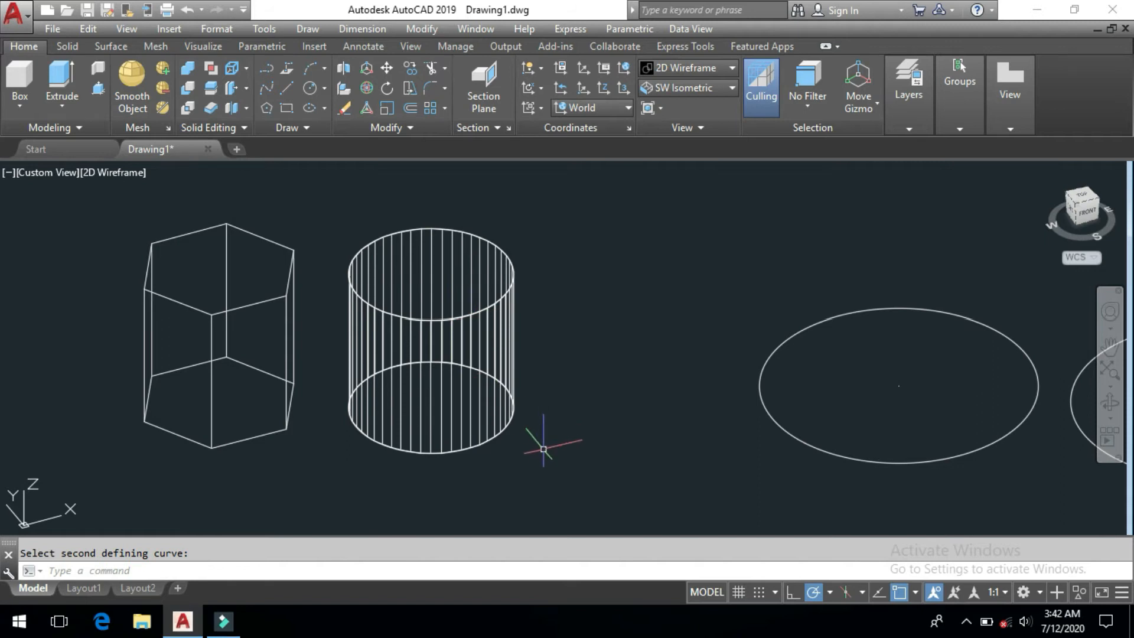
# Set the visual style to Conceptual and examine the cylindrical mesh's facets up close.
pyautogui.moveTo(538, 448); pyautogui.dragTo(582, 450, button='middle')
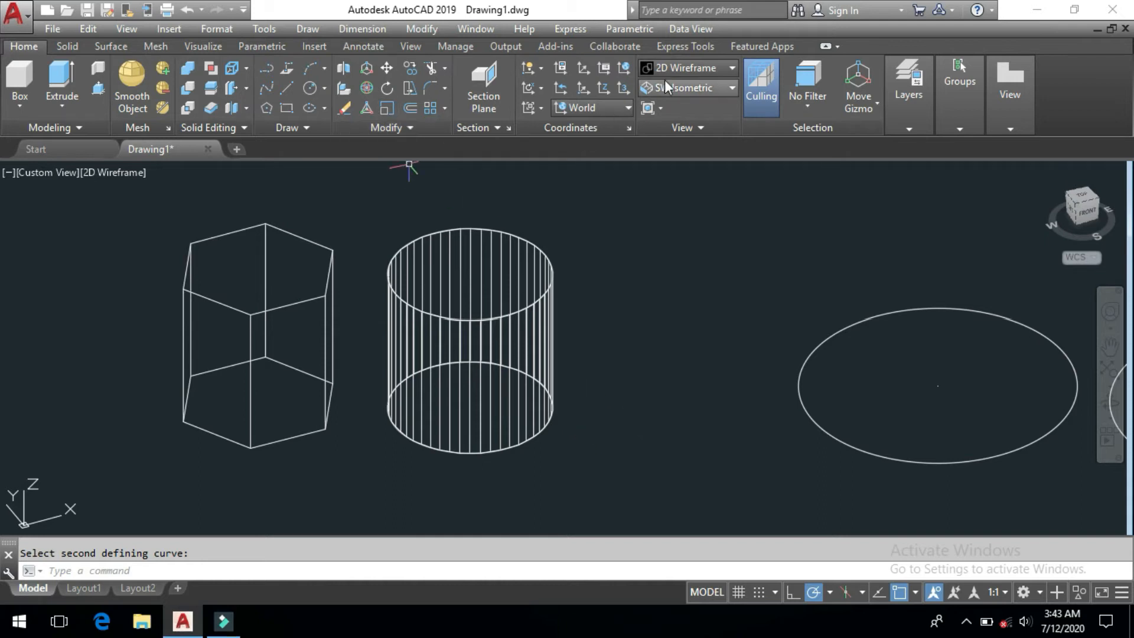
pyautogui.click(682, 70)
pyautogui.click(743, 103)
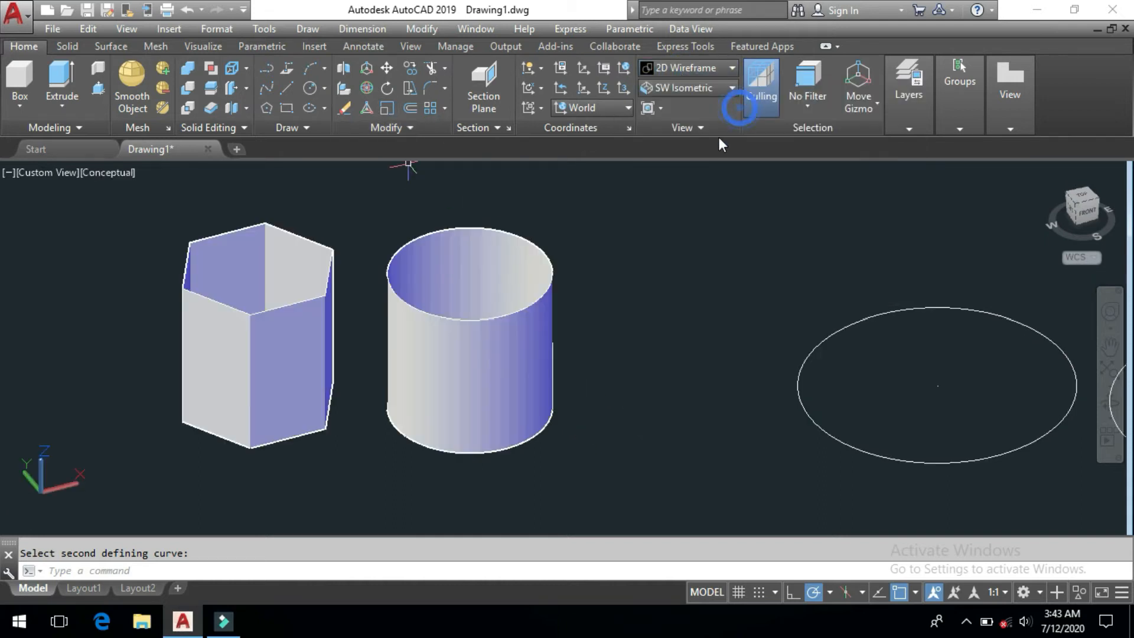
pyautogui.keyDown('shift'); pyautogui.moveTo(576, 363); pyautogui.dragTo(519, 324, button='middle'); pyautogui.keyUp('shift')
pyautogui.scroll(3, 519, 323)
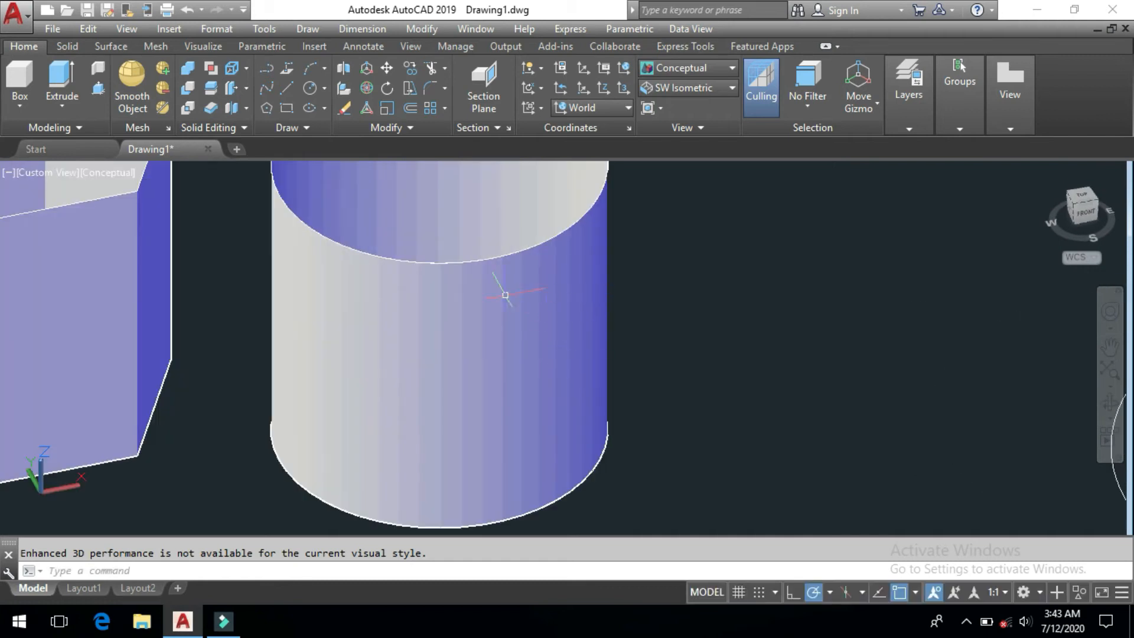
pyautogui.scroll(4, 524, 256)
pyautogui.scroll(2, 581, 276)
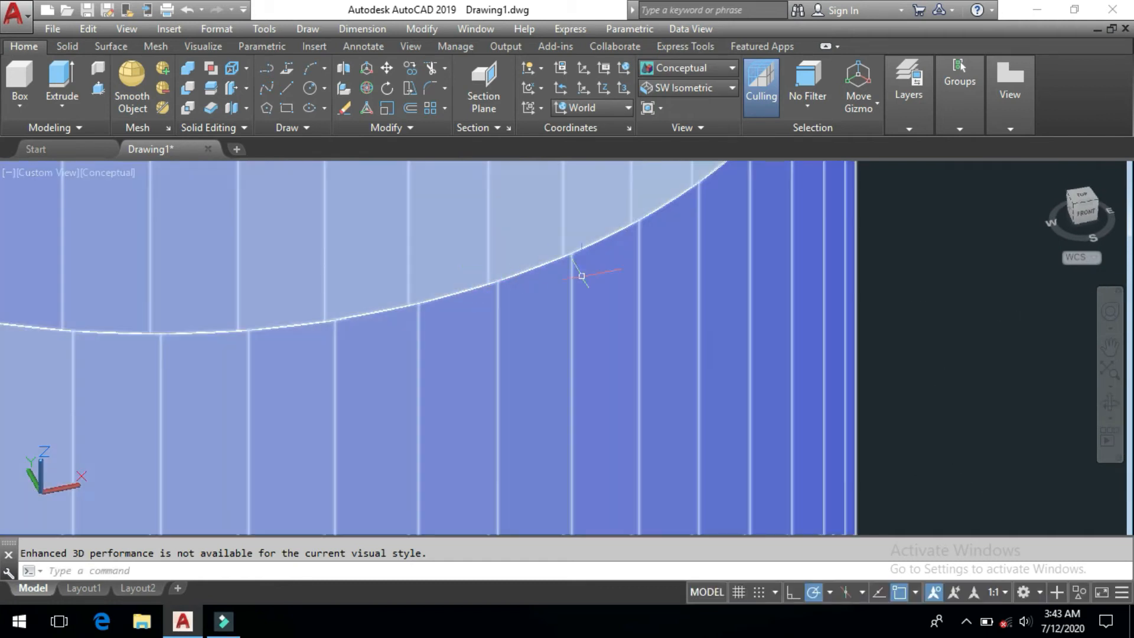
pyautogui.scroll(-8, 498, 282)
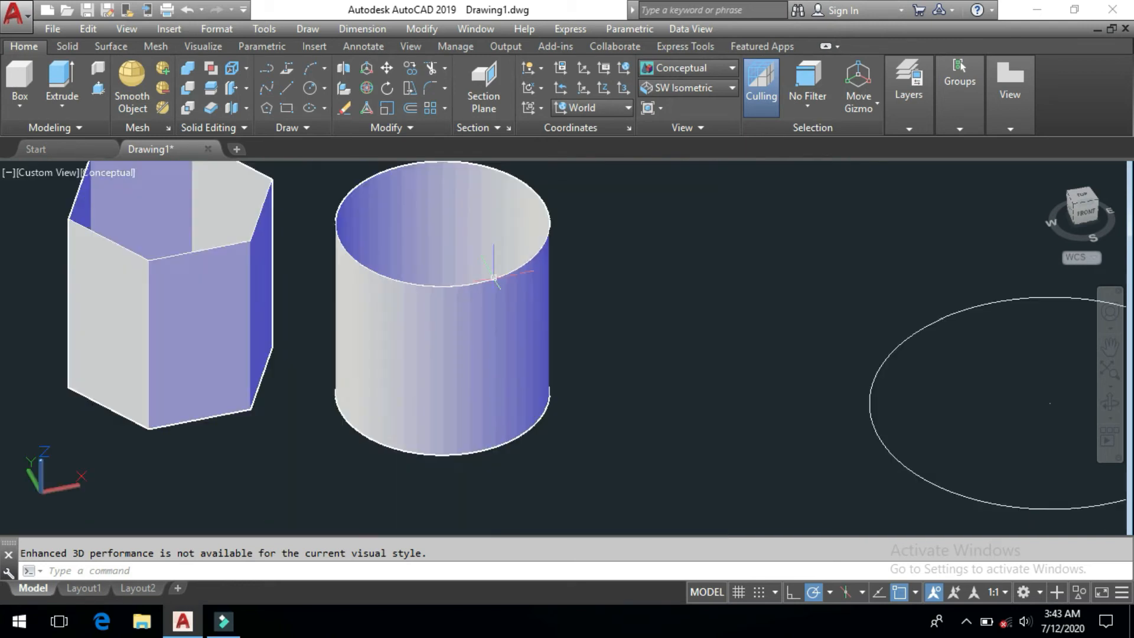
# Create a flat ruled surface mesh with RULESURF between the large circle nearest the cylinder and its center point.
pyautogui.moveTo(534, 330); pyautogui.dragTo(460, 345, button='middle')
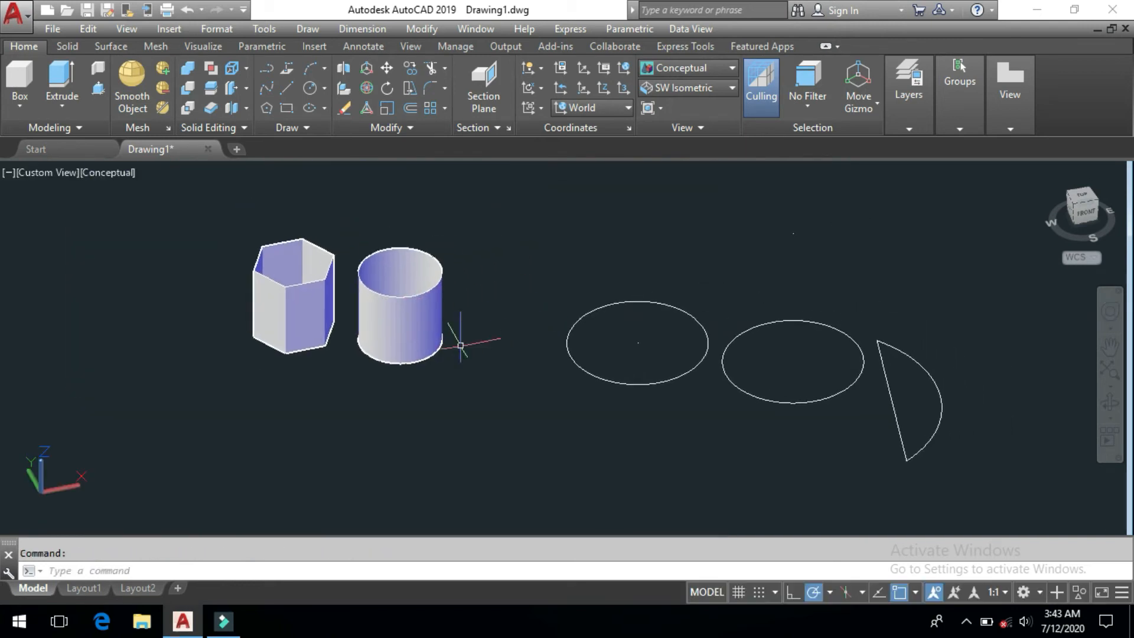
pyautogui.moveTo(608, 383); pyautogui.dragTo(555, 381, button='middle')
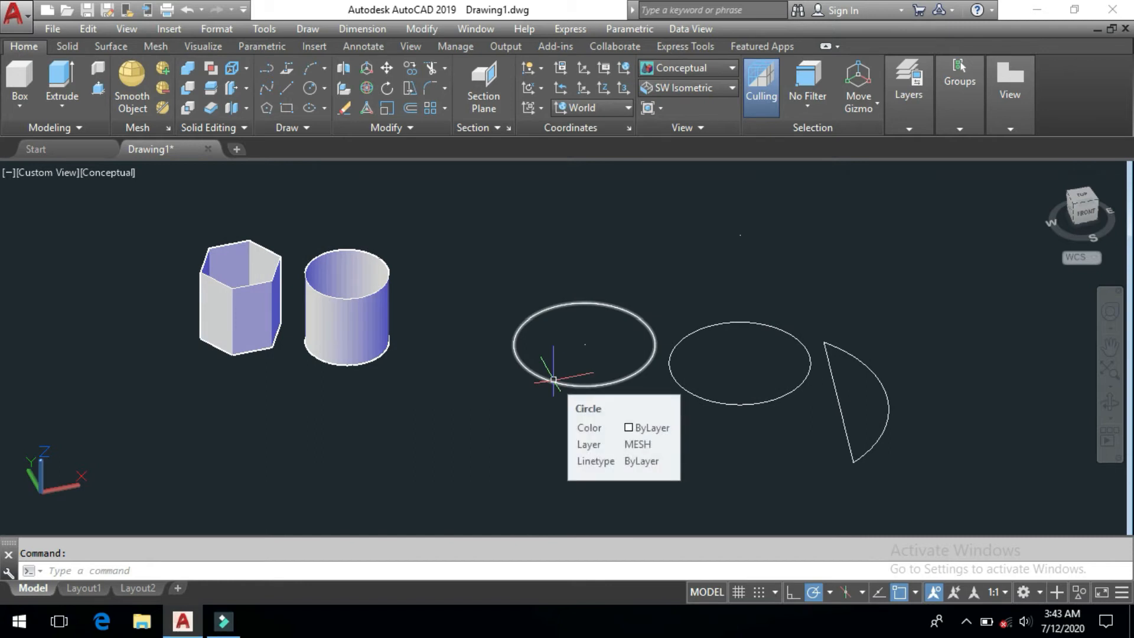
pyautogui.press('Return')
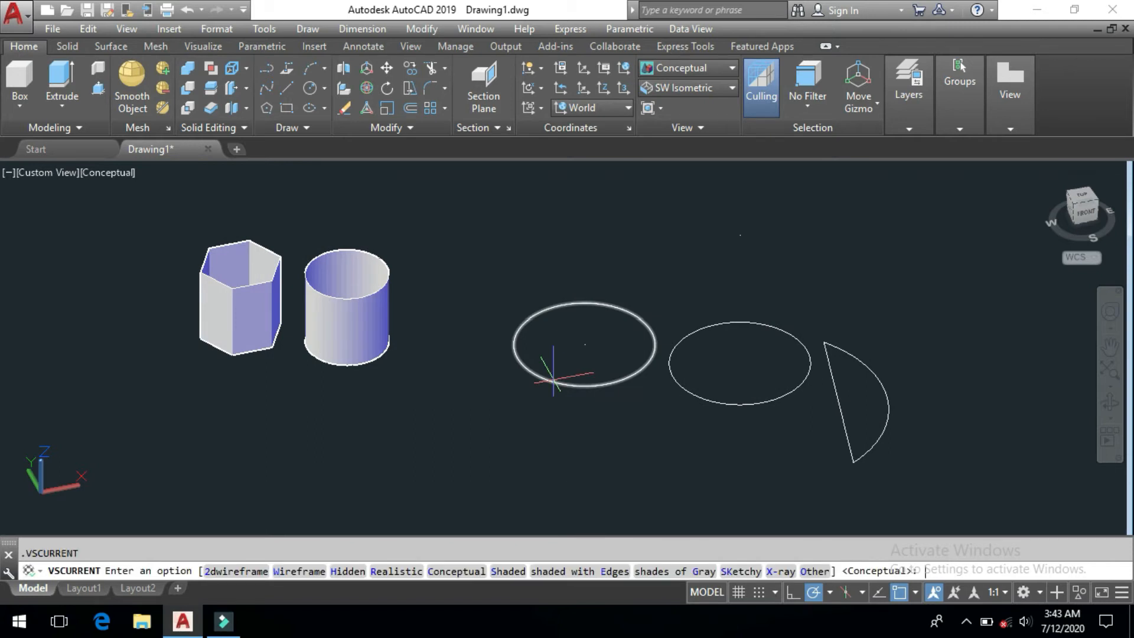
pyautogui.press('Escape')
pyautogui.write('RUL')
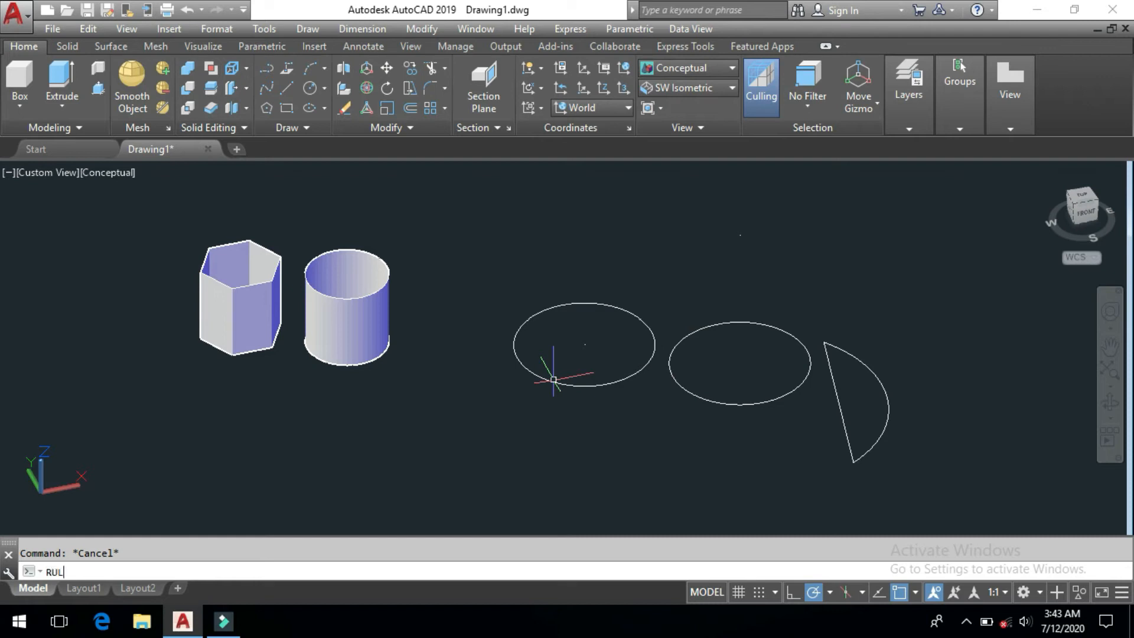
pyautogui.write('ESURF')
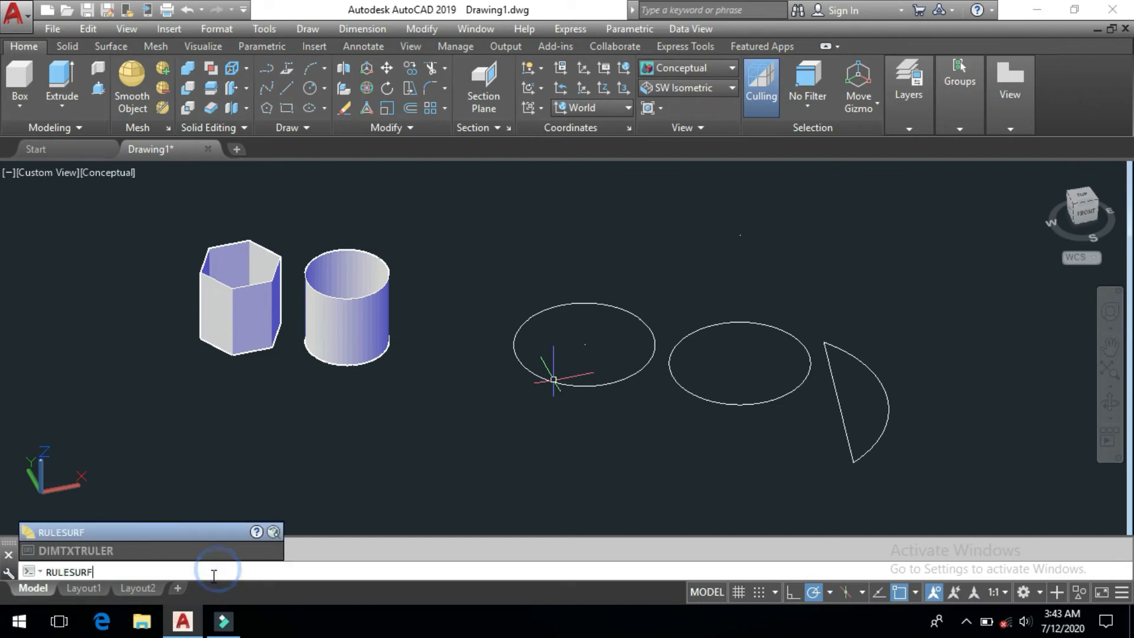
pyautogui.press('Return')
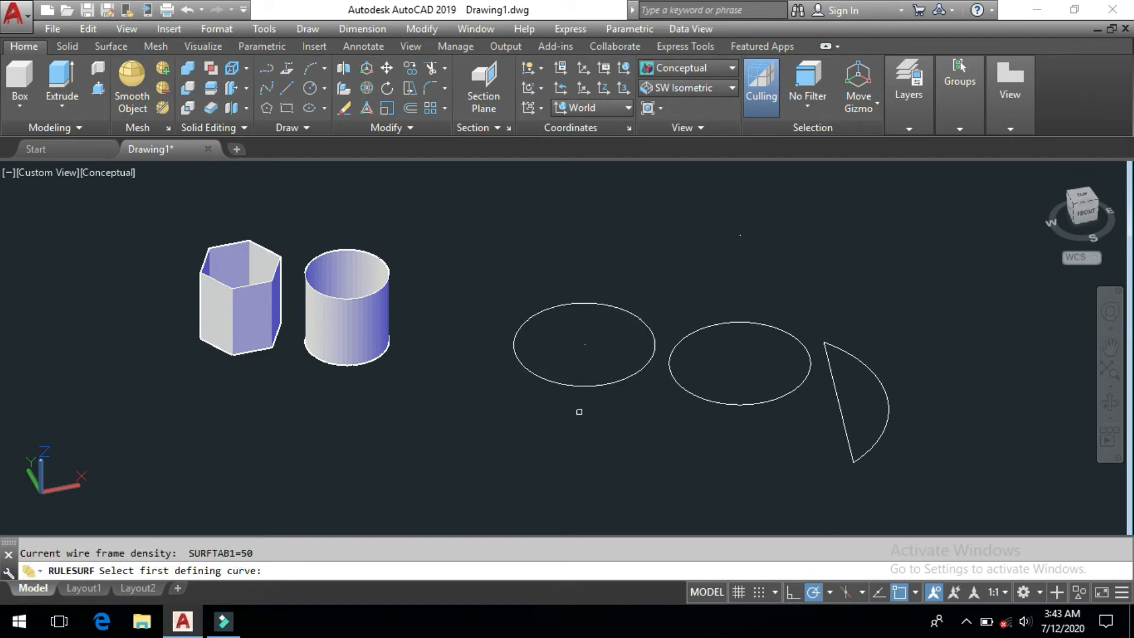
pyautogui.click(586, 386)
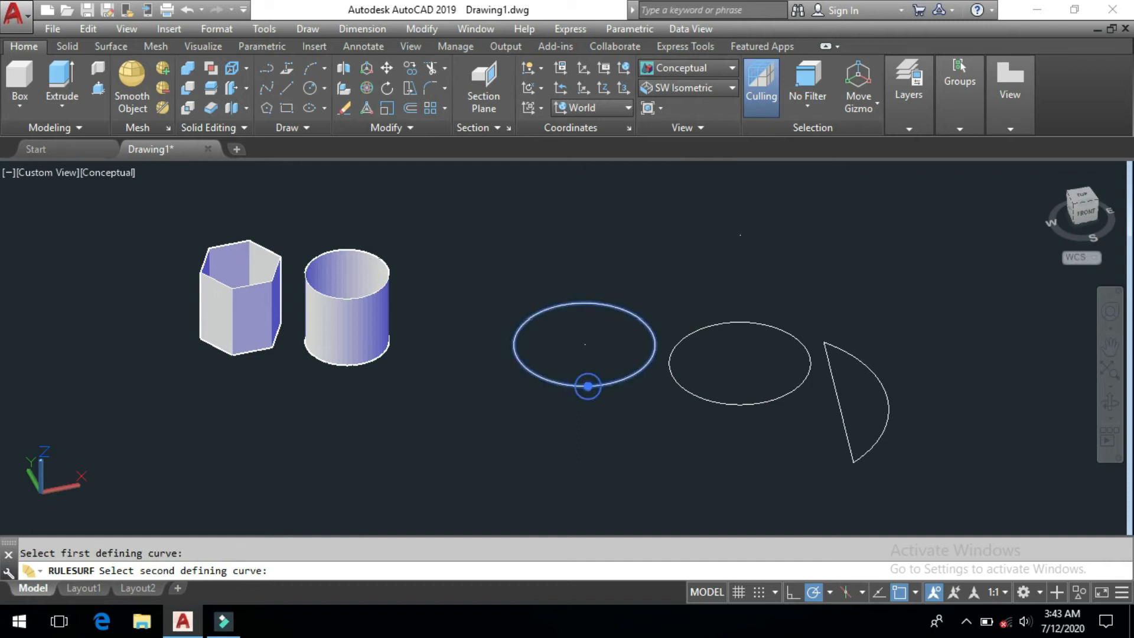
pyautogui.click(584, 347)
# Create a cone-shaped ruled surface mesh with RULESURF between the second large circle and the point above it.
pyautogui.moveTo(608, 413); pyautogui.dragTo(535, 458, button='middle')
pyautogui.press('Return')
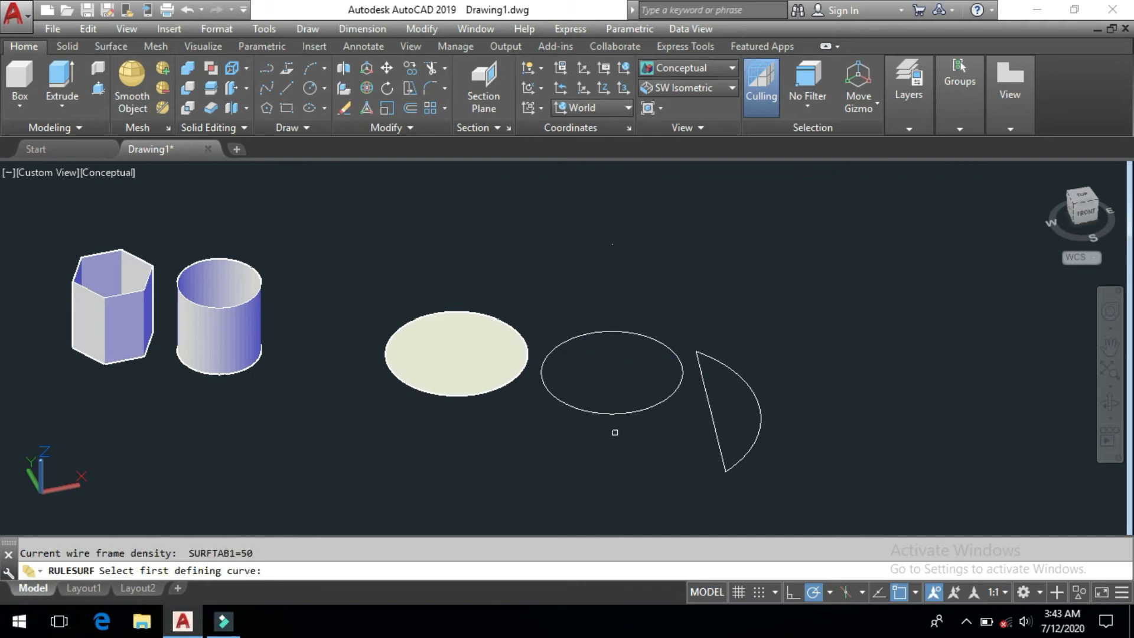
pyautogui.click(631, 415)
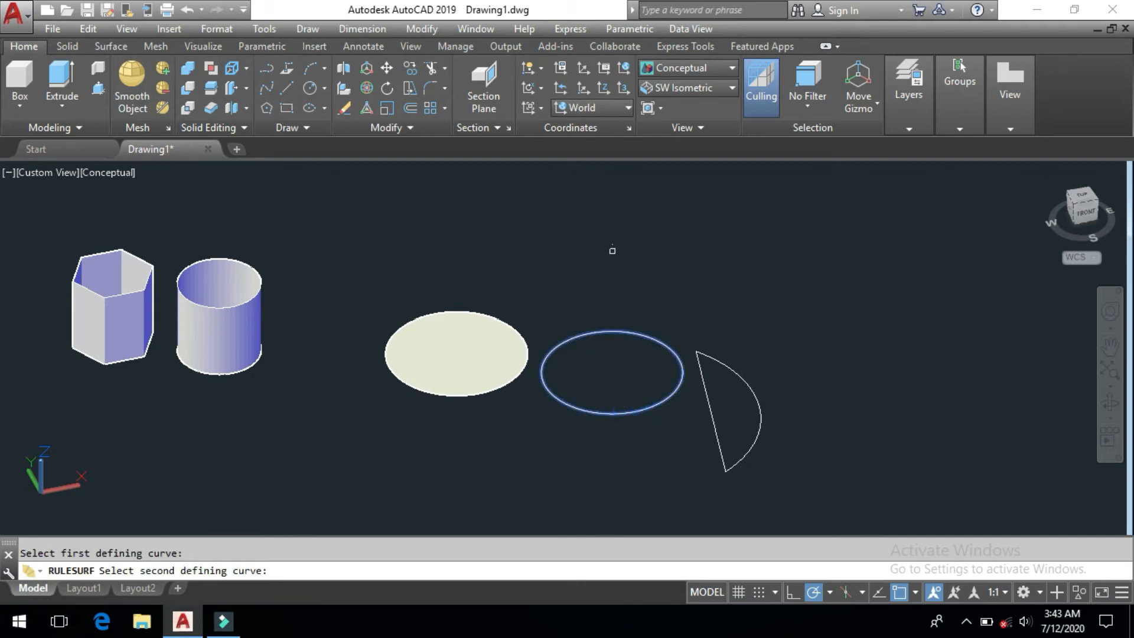
pyautogui.click(613, 244)
# Create a ruled surface mesh with RULESURF between the straight line and the arc beside the cone.
pyautogui.moveTo(620, 408)
pyautogui.keyDown('shift'); pyautogui.mouseDown(button='middle')
pyautogui.moveTo(634, 345)
pyautogui.moveTo(633, 416)
pyautogui.mouseUp(button='middle'); pyautogui.keyUp('shift')
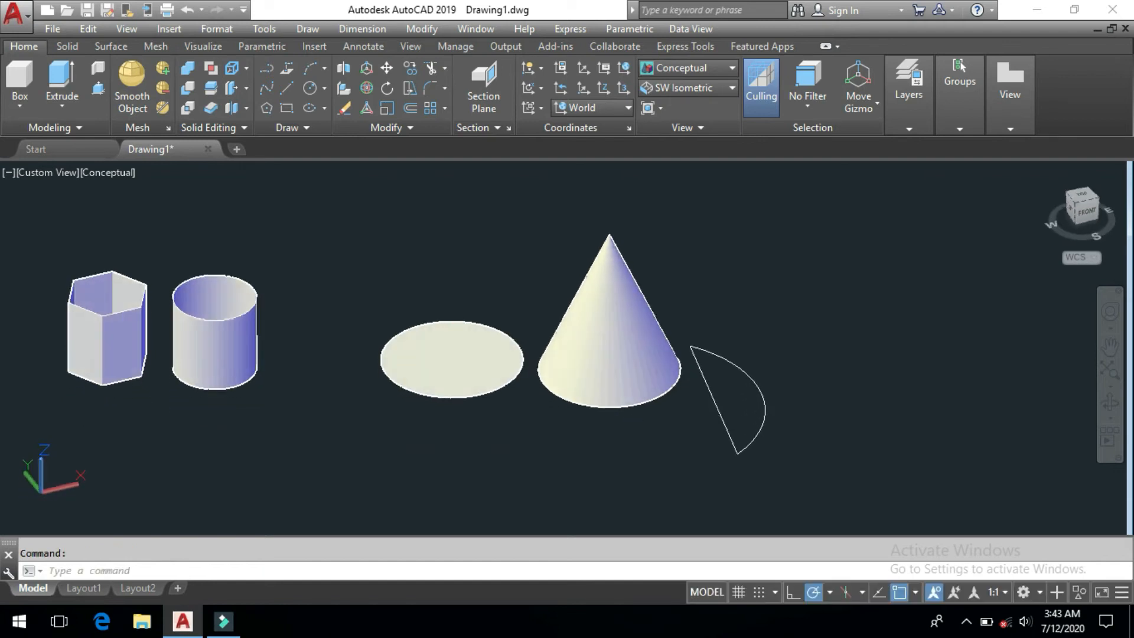
pyautogui.press('Return')
pyautogui.click(716, 405)
pyautogui.click(739, 368)
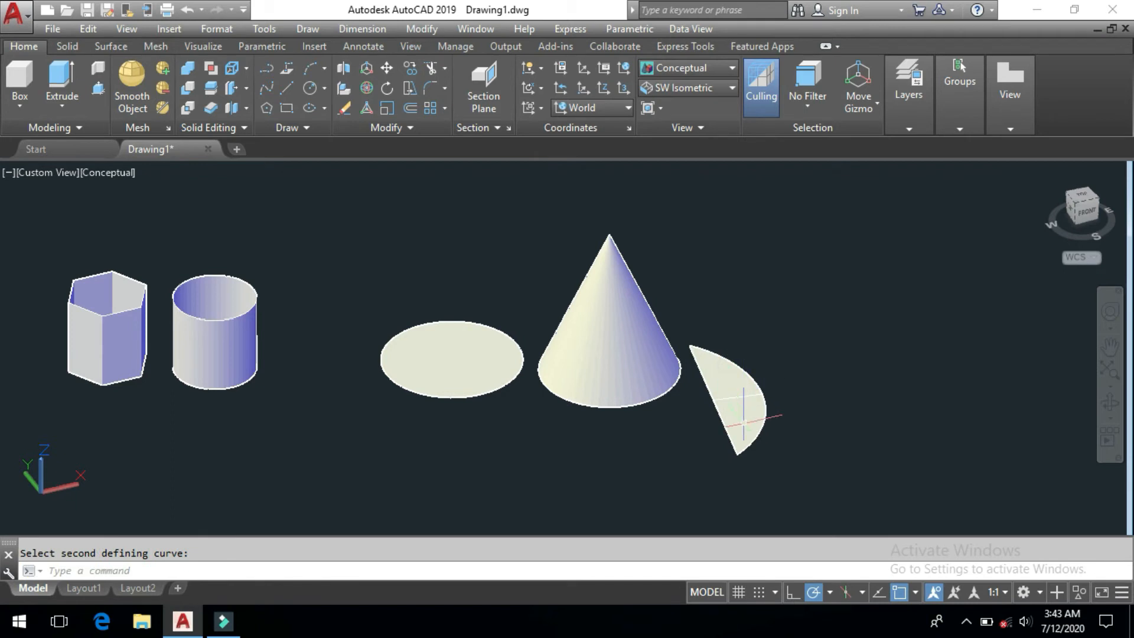
# Draw a circle larger than the cone's base in the empty space beyond the arc-and-line mesh.
pyautogui.moveTo(694, 446); pyautogui.dragTo(816, 474, button='middle')
pyautogui.scroll(2, 752, 390)
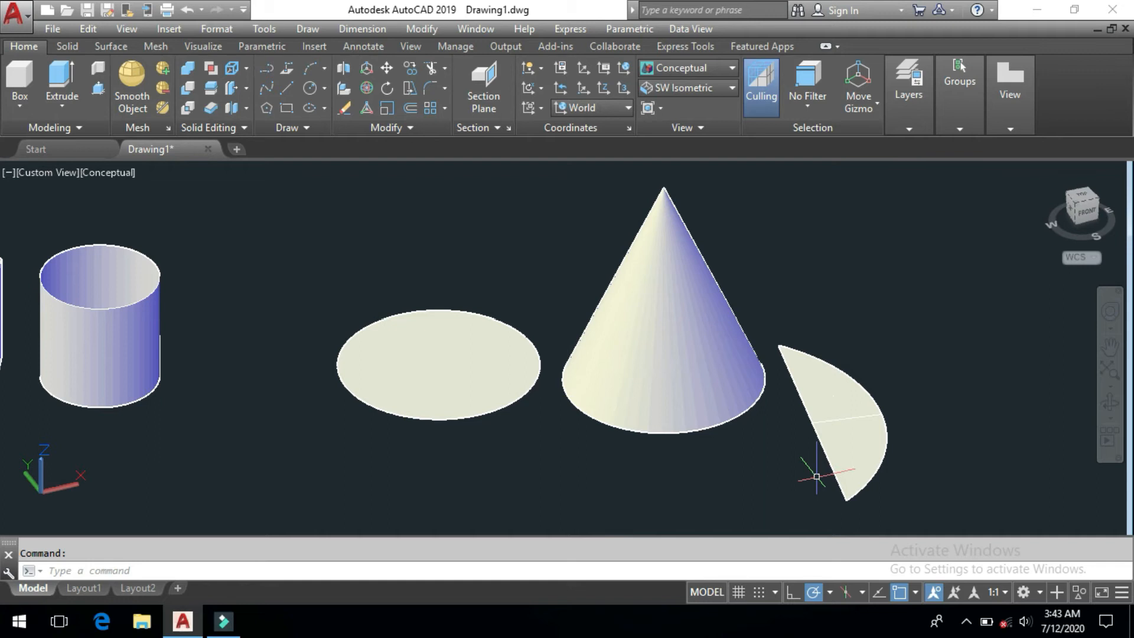
pyautogui.moveTo(891, 400); pyautogui.dragTo(703, 446, button='middle')
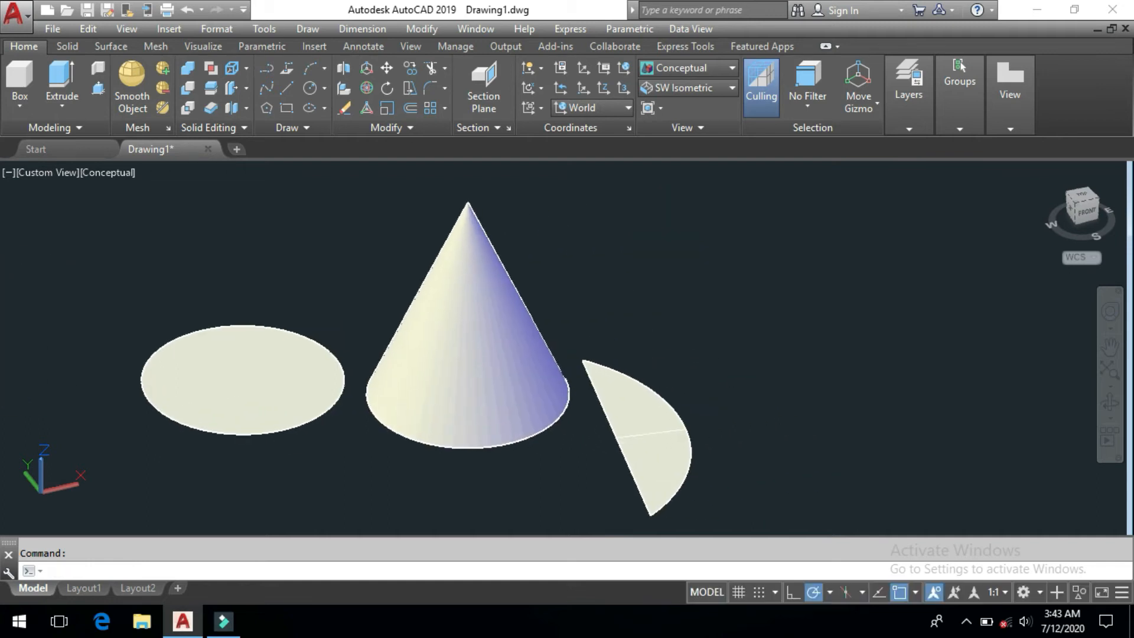
pyautogui.scroll(-3, 664, 372)
pyautogui.write('c')
pyautogui.press('Return')
pyautogui.click(794, 386)
pyautogui.click(812, 414)
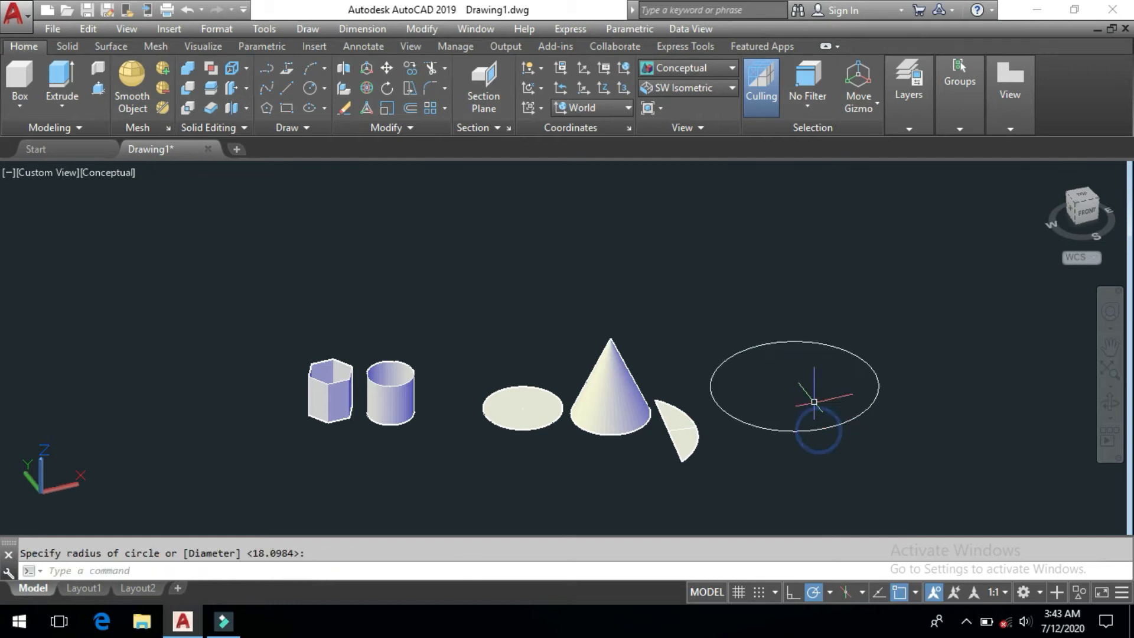
# Draw a line along the X axis from the new circle's center to just outside the circle.
pyautogui.write('l')
pyautogui.press('Return')
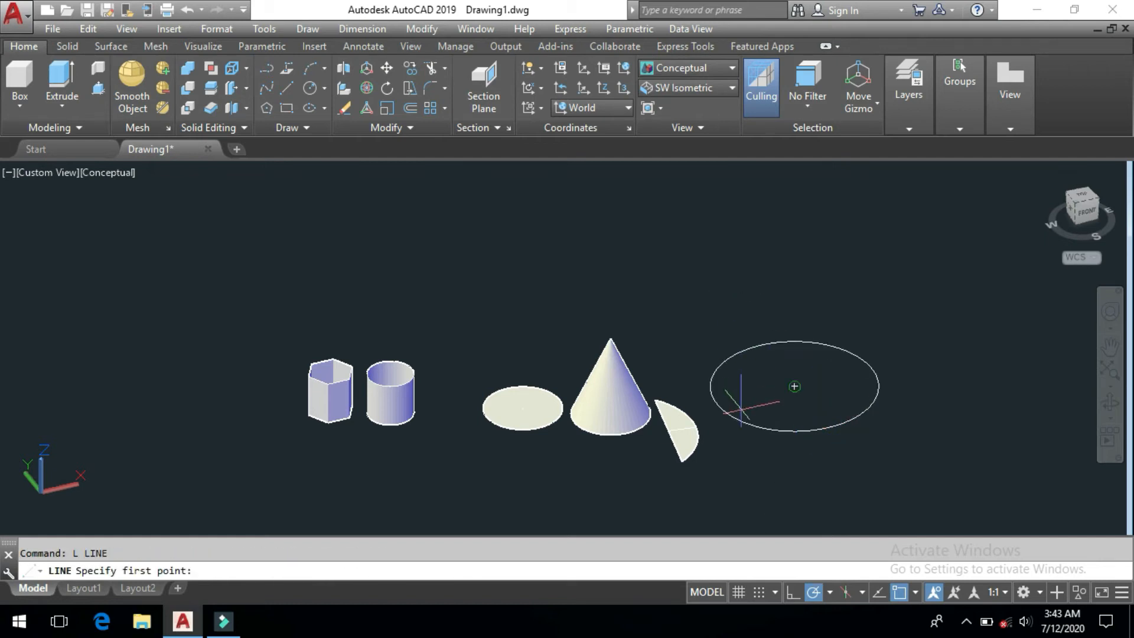
pyautogui.click(795, 386)
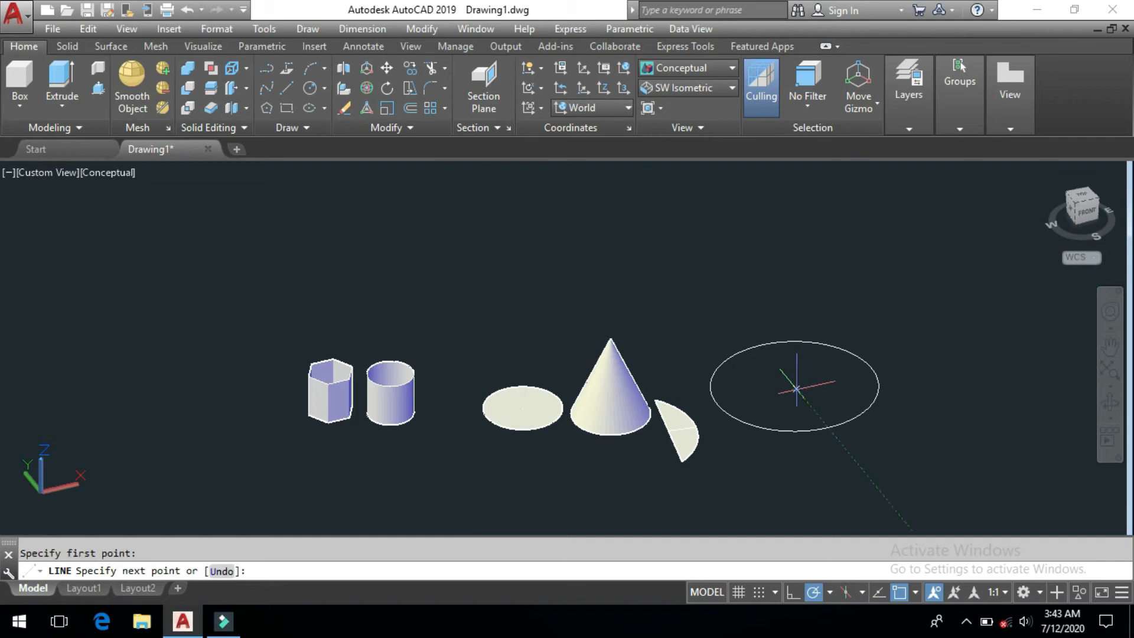
pyautogui.click(907, 358)
pyautogui.press('Return')
# Enable the Midpoint object snap and move the line by its midpoint onto the large circle's center.
pyautogui.write('m')
pyautogui.press('Return')
pyautogui.moveTo(903, 342)
pyautogui.mouseDown()
pyautogui.moveTo(886, 373)
pyautogui.moveTo(860, 342)
pyautogui.moveTo(894, 337)
pyautogui.mouseUp()
pyautogui.press('Return')
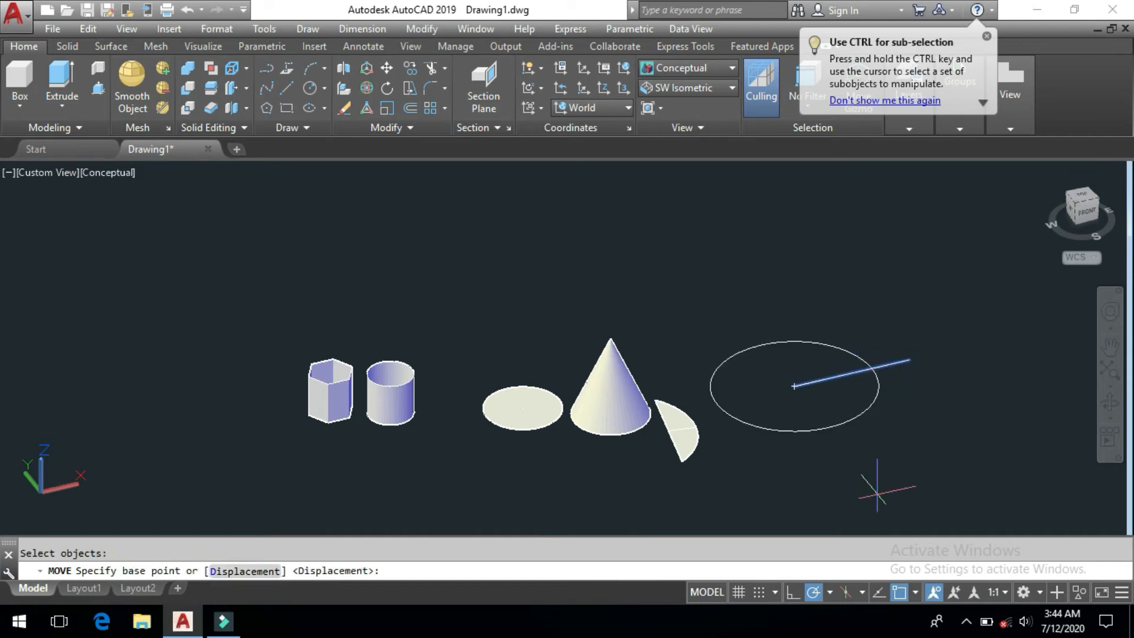
pyautogui.click(915, 592)
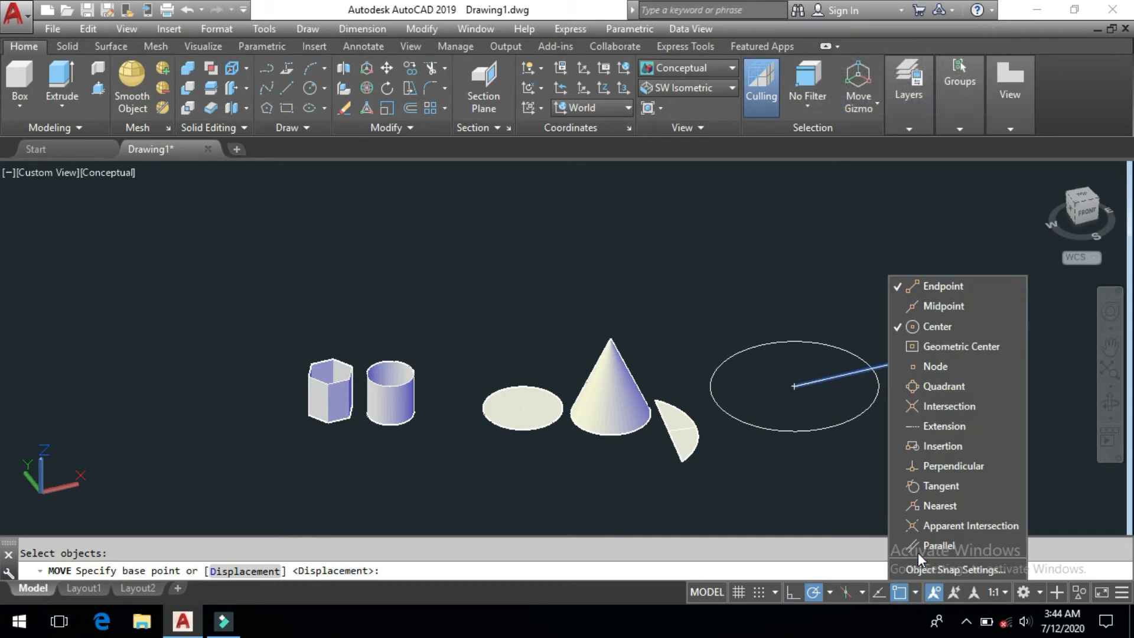
pyautogui.click(935, 307)
pyautogui.click(858, 307)
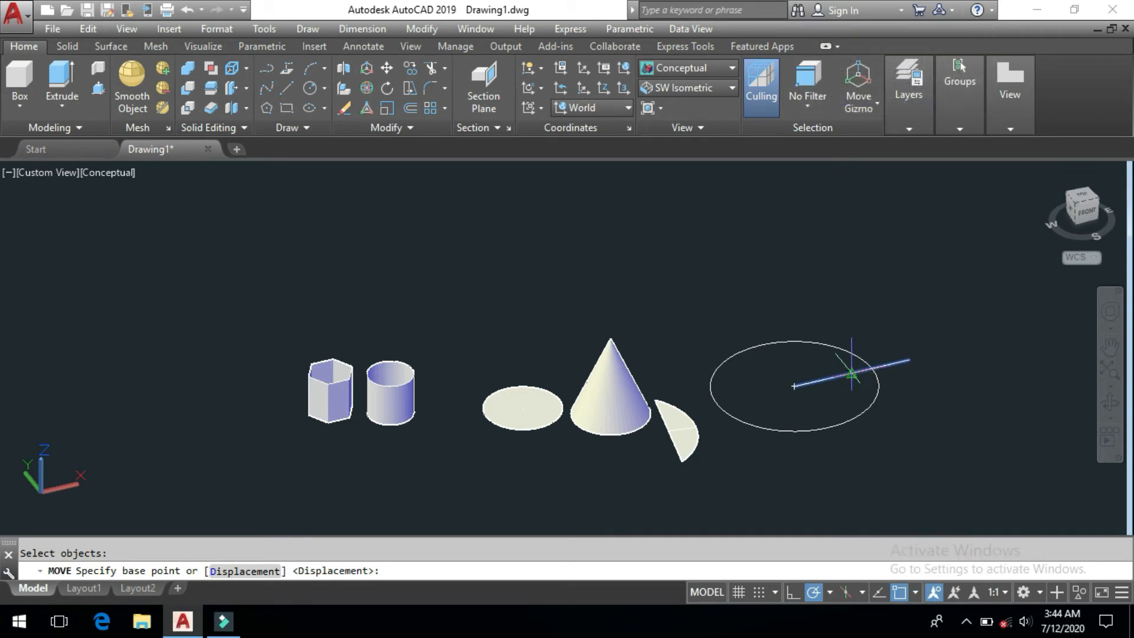
pyautogui.click(788, 385)
pyautogui.click(798, 382)
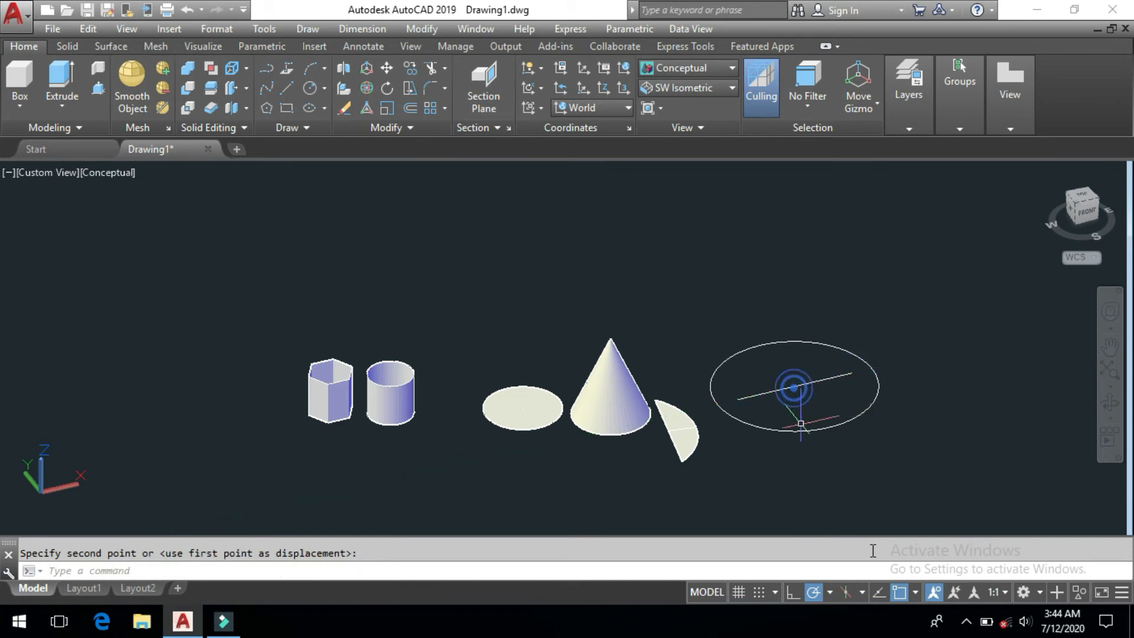
# Move the line straight up along the Z axis to sit well above the circle, with polar tracking off and Ortho on.
pyautogui.click(815, 591)
pyautogui.click(802, 385)
pyautogui.write('m')
pyautogui.press('Return')
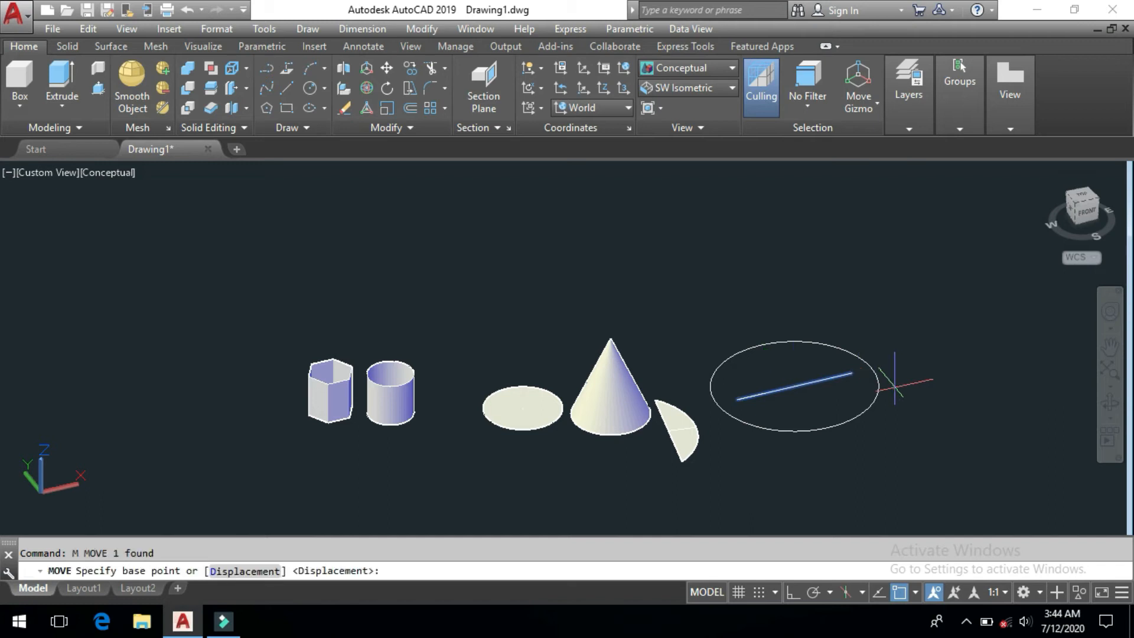
pyautogui.click(896, 383)
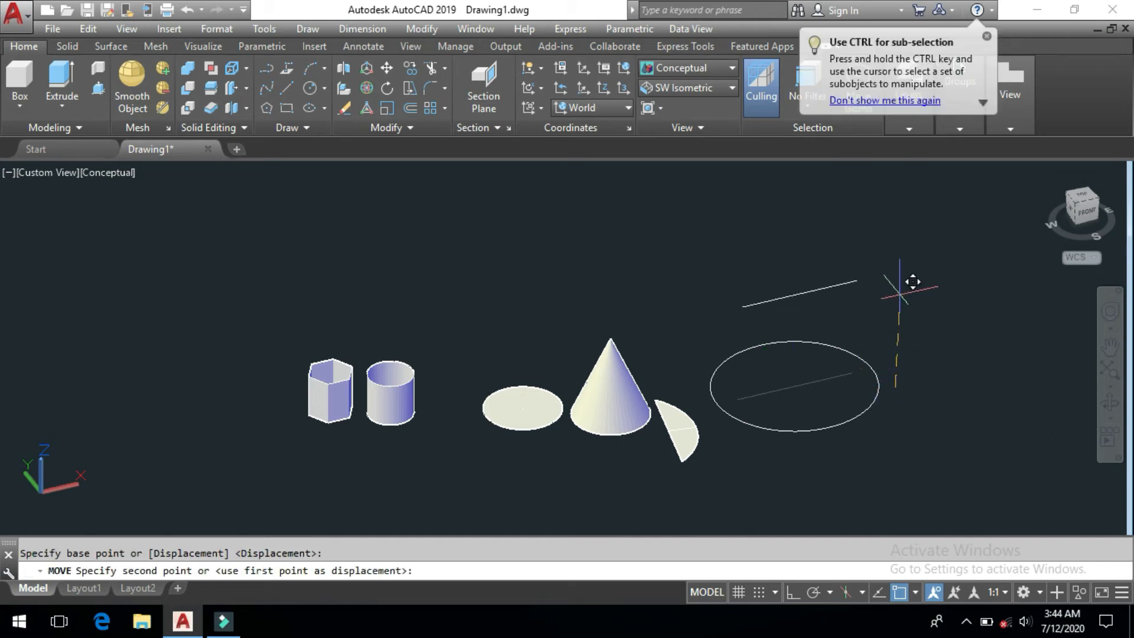
pyautogui.press('F8')
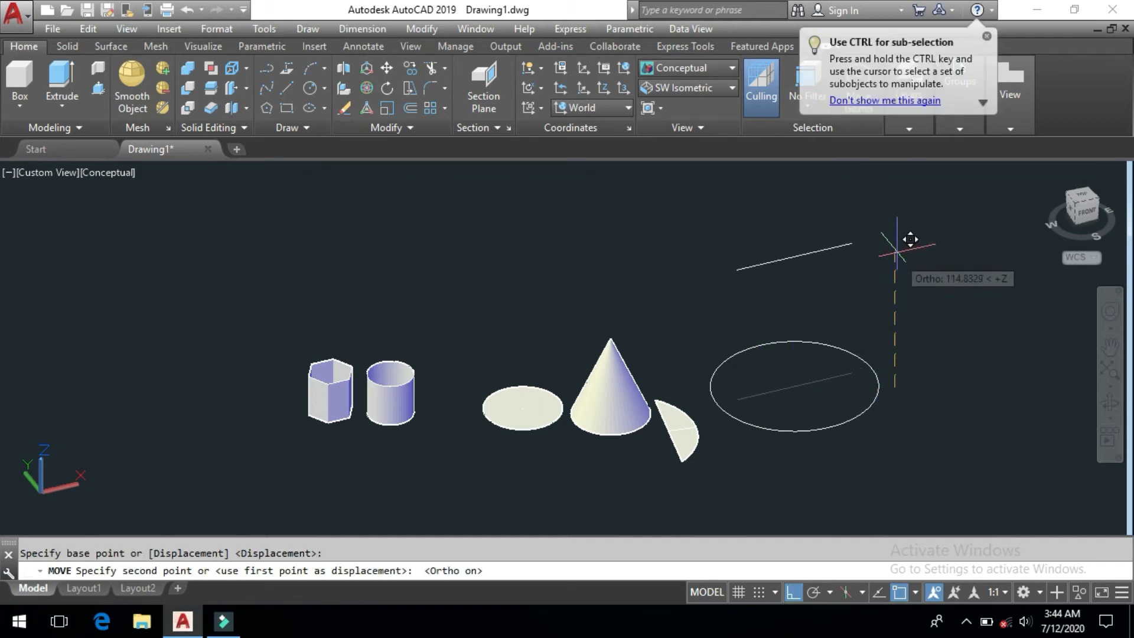
pyautogui.click(892, 246)
# Try to create a ruled surface mesh with RULESURF between the large circle and the line above it.
pyautogui.write('RULESURF')
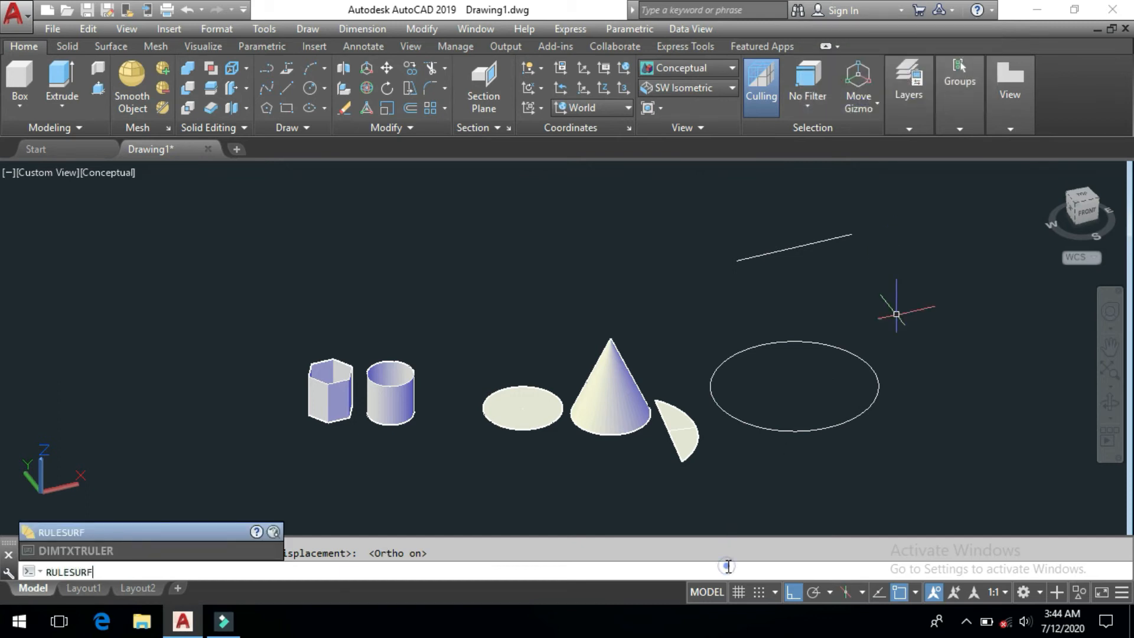
pyautogui.press('Return')
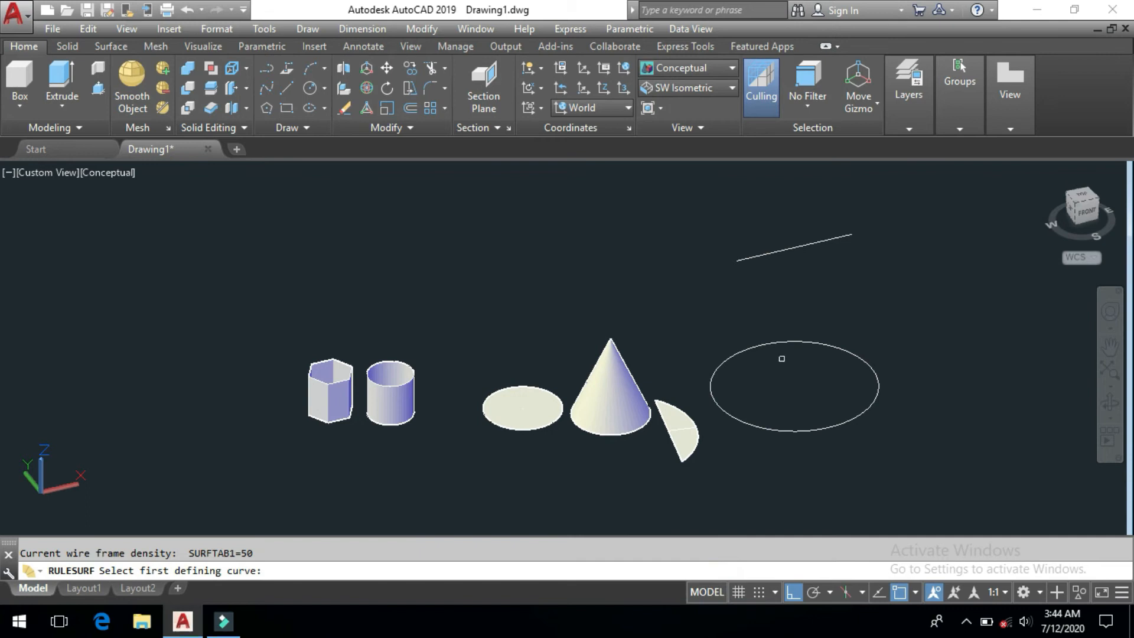
pyautogui.click(792, 343)
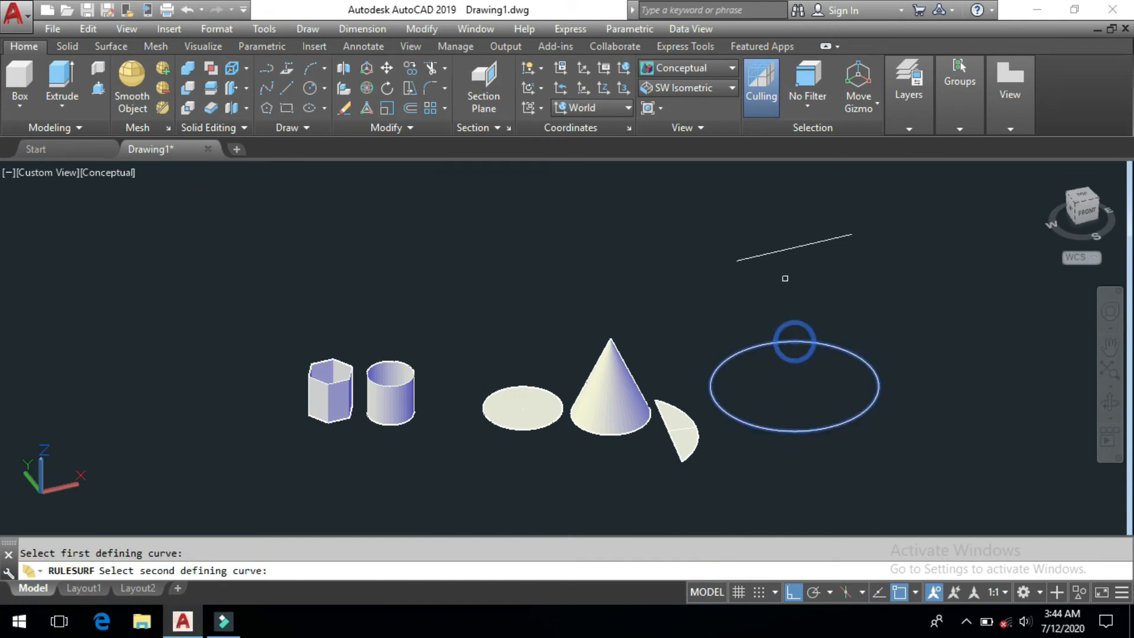
pyautogui.click(792, 248)
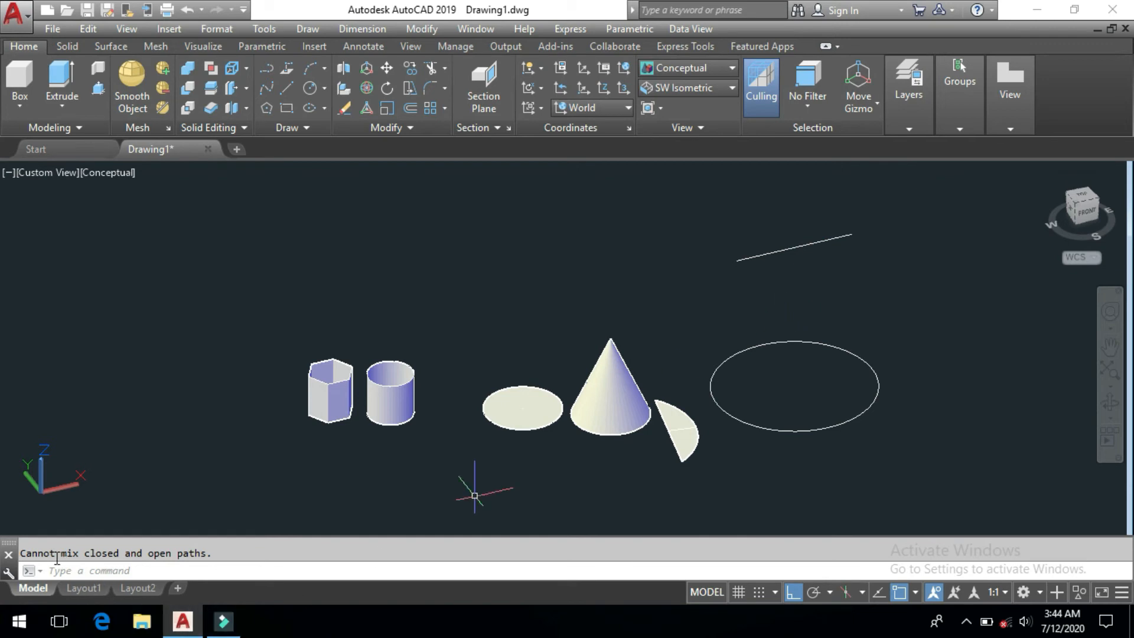
pyautogui.click(228, 571)
# Draw a single slanted line in the empty space beyond the large circle, with Ortho off.
pyautogui.moveTo(796, 437); pyautogui.dragTo(575, 421, button='middle')
pyautogui.moveTo(804, 420); pyautogui.dragTo(767, 412, button='middle')
pyautogui.write('L')
pyautogui.press('Return')
pyautogui.click(704, 420)
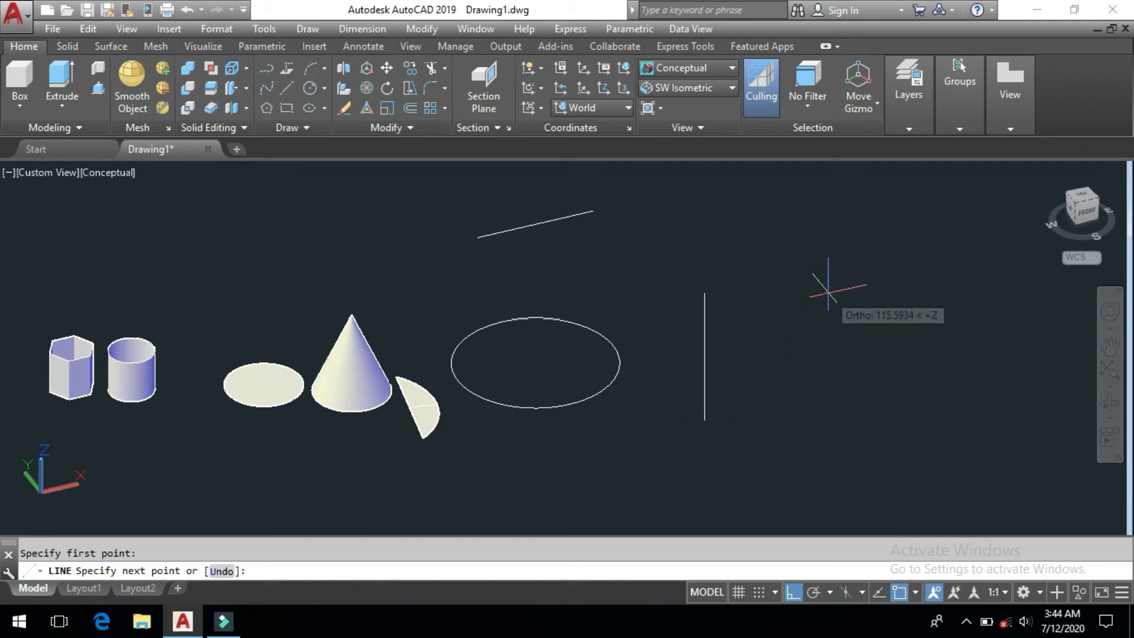
pyautogui.press('F8')
pyautogui.click(873, 278)
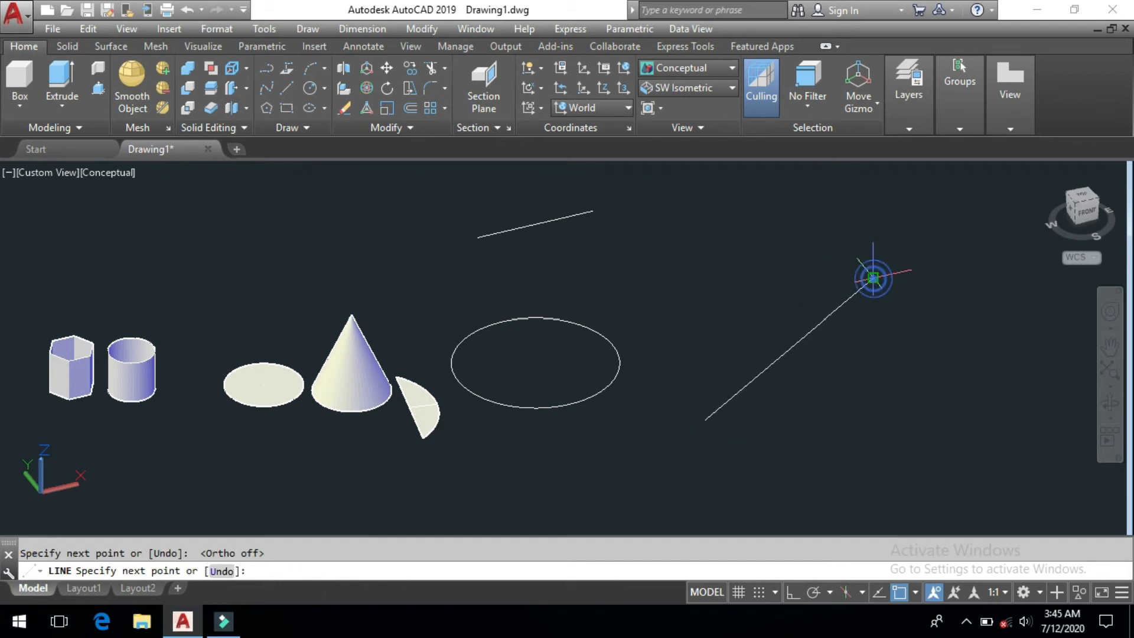
pyautogui.press('Escape')
# Draw a three-point arc beside the slanted line, bulging away from it.
pyautogui.moveTo(927, 388); pyautogui.dragTo(777, 342, button='middle')
pyautogui.write('A')
pyautogui.press('Return')
pyautogui.click(643, 436)
pyautogui.click(759, 392)
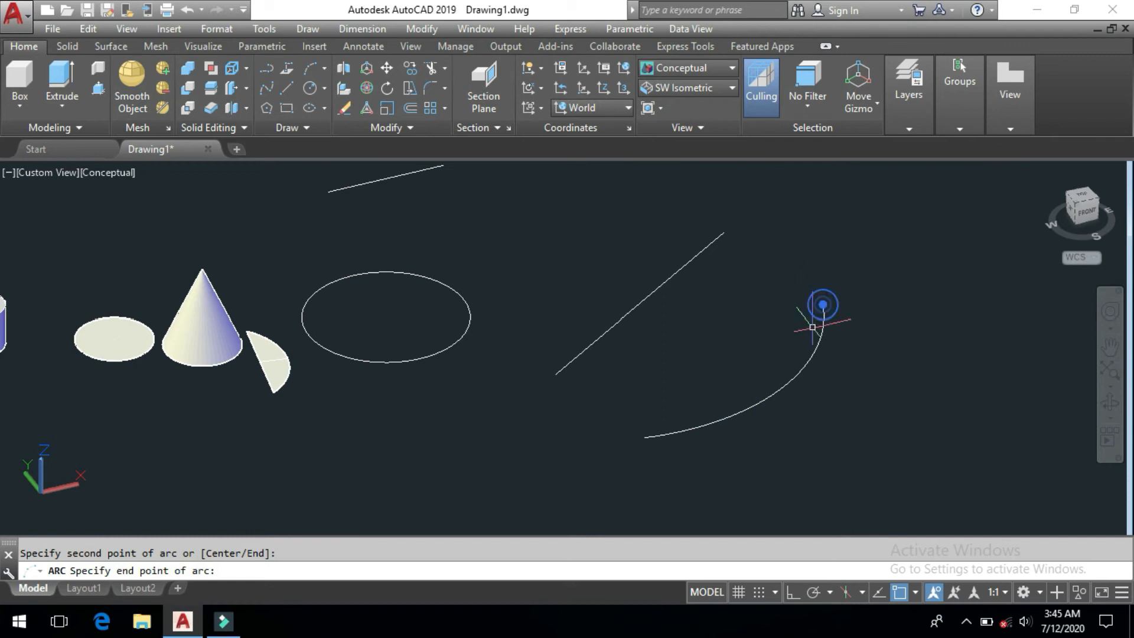
pyautogui.click(812, 327)
pyautogui.moveTo(827, 426); pyautogui.dragTo(802, 441, button='middle')
# Create an untwisted ruled surface mesh with RULESURF, selecting the arc and the slanted line near their matching lower ends.
pyautogui.write('RULESURF')
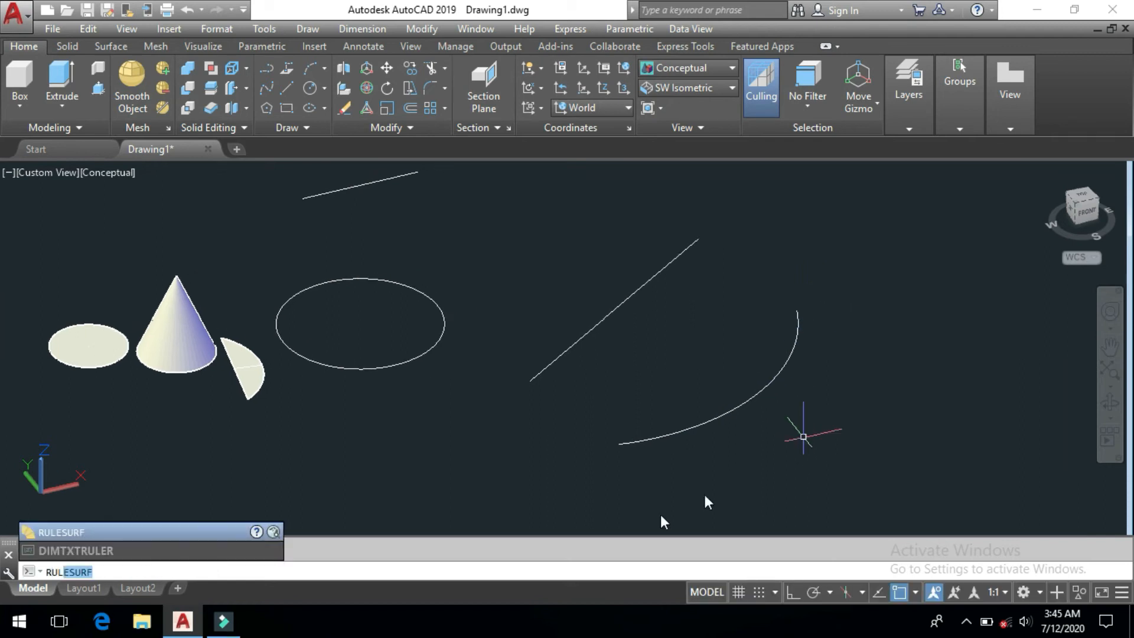
pyautogui.click(618, 569)
pyautogui.press('Return')
pyautogui.click(641, 441)
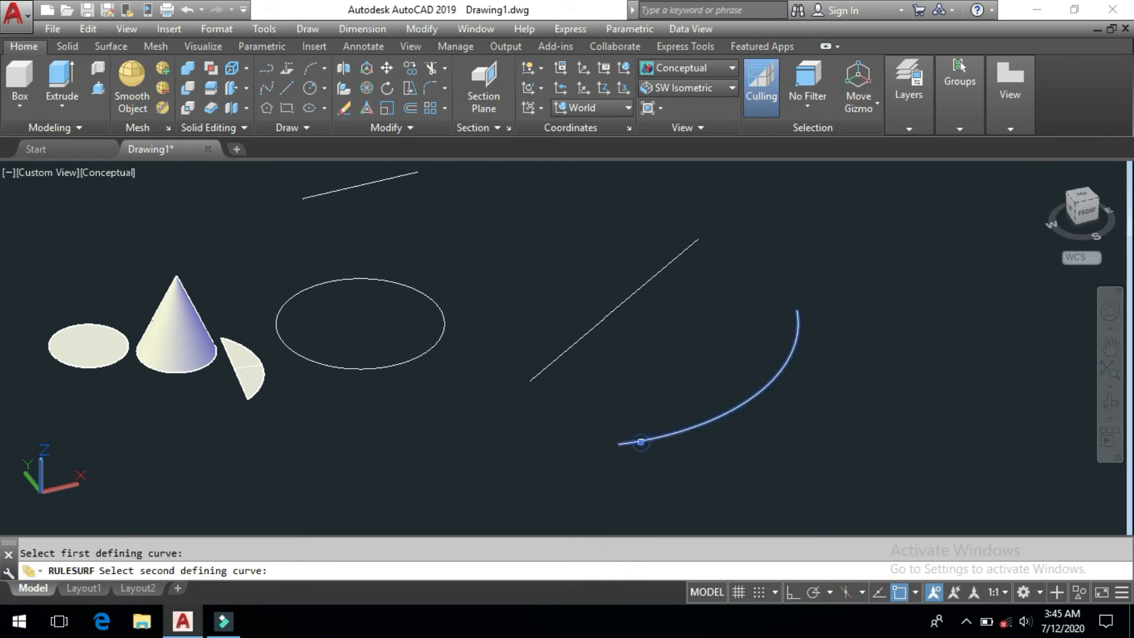
pyautogui.click(539, 378)
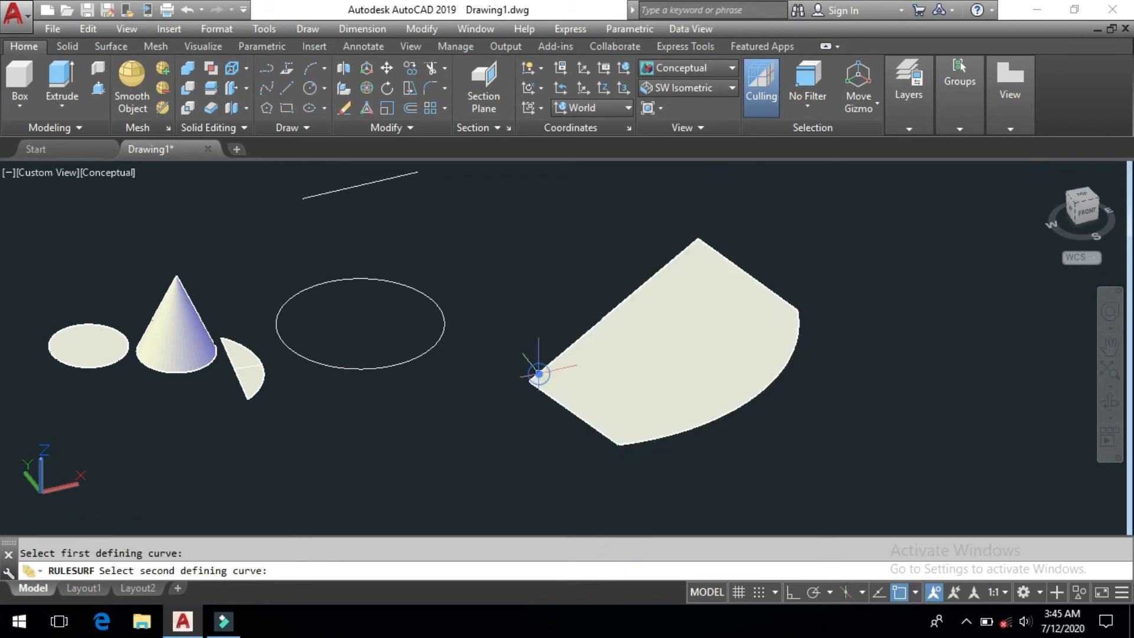
# Move the new ruled mesh up and away from its arc and line so both defining curves are free.
pyautogui.click(574, 401)
pyautogui.write('m')
pyautogui.press('Return')
pyautogui.click(576, 403)
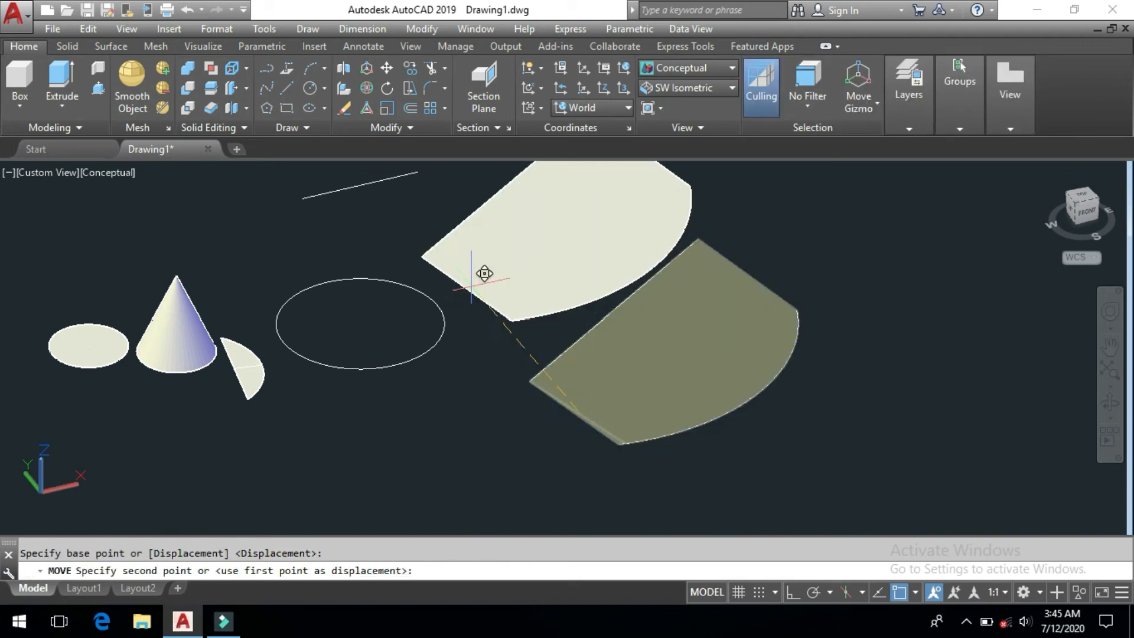
pyautogui.click(460, 274)
pyautogui.moveTo(600, 410); pyautogui.dragTo(513, 438, button='middle')
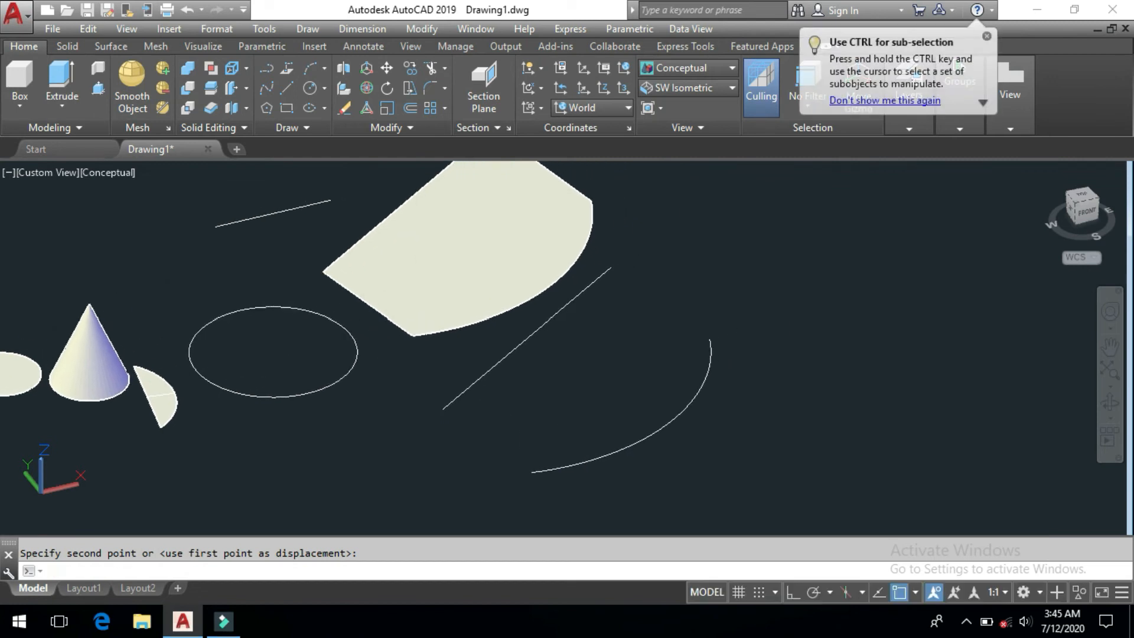
# Create a twisted ruled mesh by selecting the arc near its lower end and the line near its upper end, and show it in 2D Wireframe.
pyautogui.write('RULESURF')
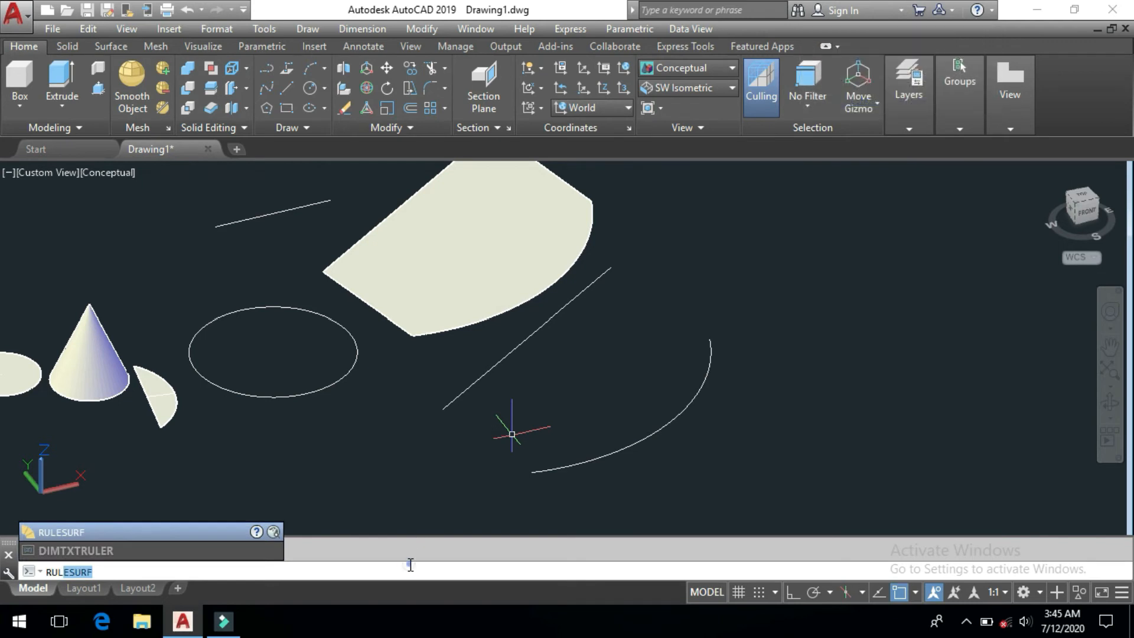
pyautogui.press('Return')
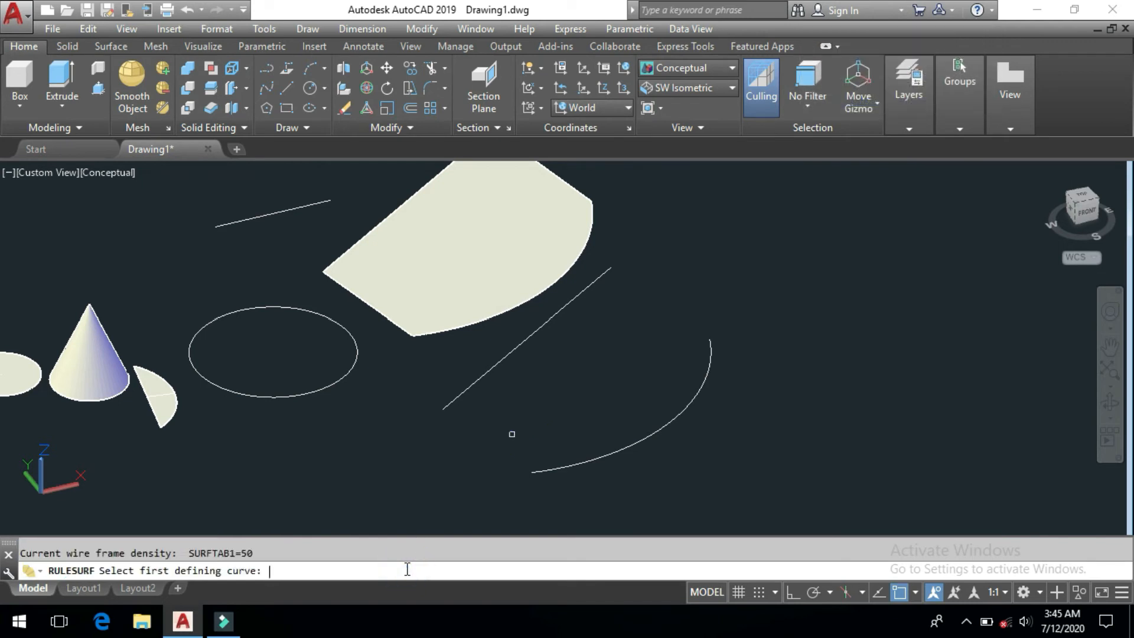
pyautogui.click(562, 469)
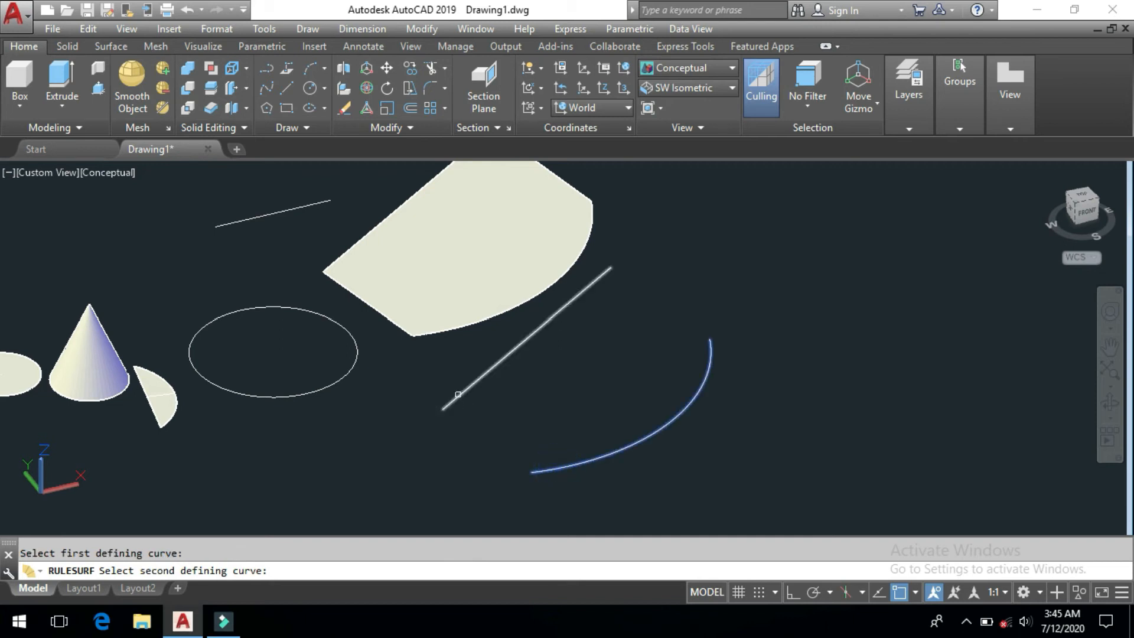
pyautogui.click(599, 277)
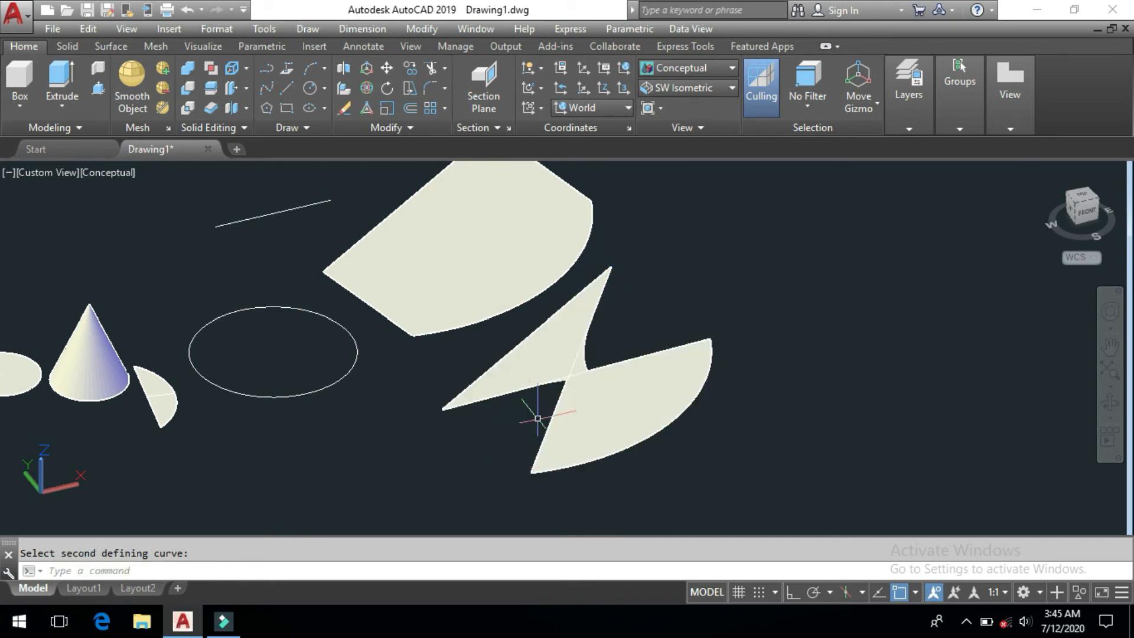
pyautogui.click(679, 68)
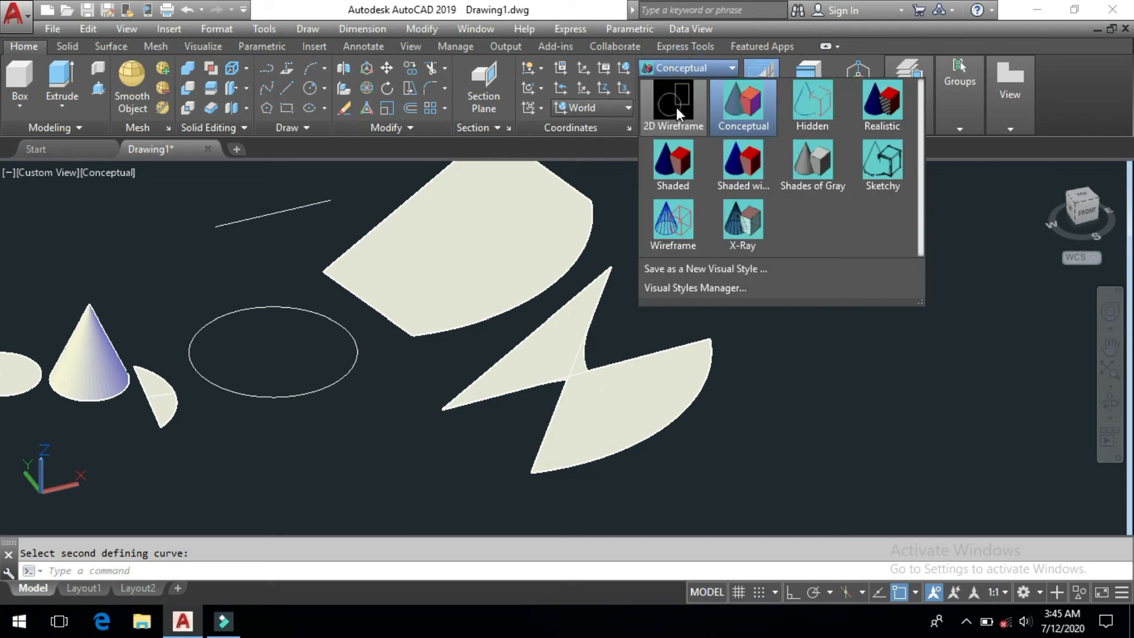
pyautogui.click(674, 106)
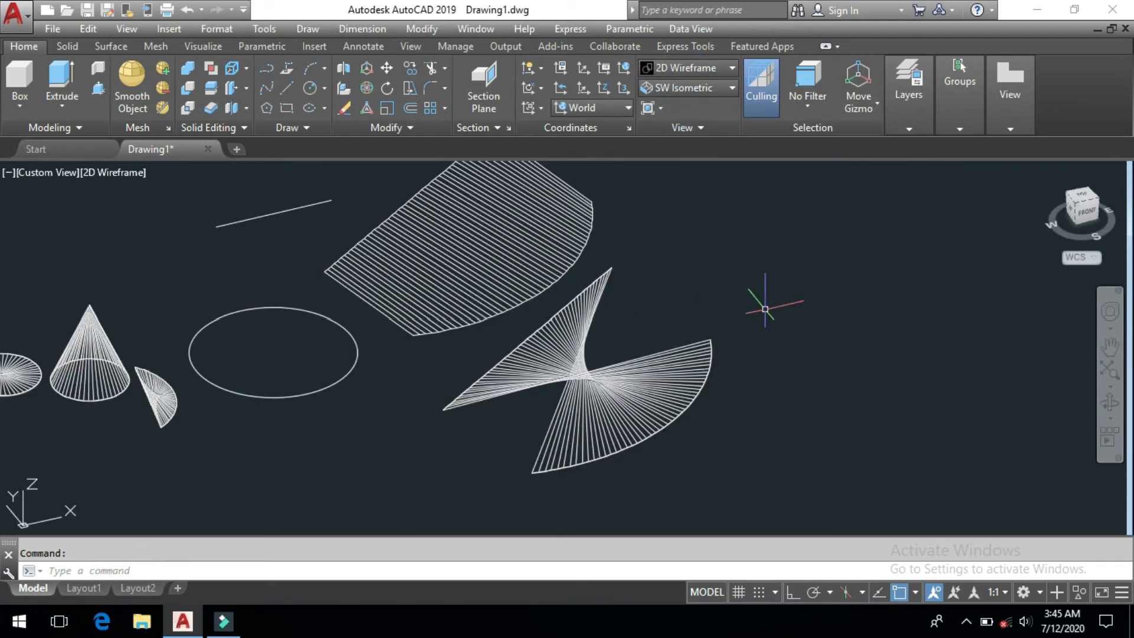
# Undo the 2D Wireframe display change and the twisted ruled mesh.
pyautogui.hotkey('ctrl', 'z')
pyautogui.hotkey('ctrl', 'z')
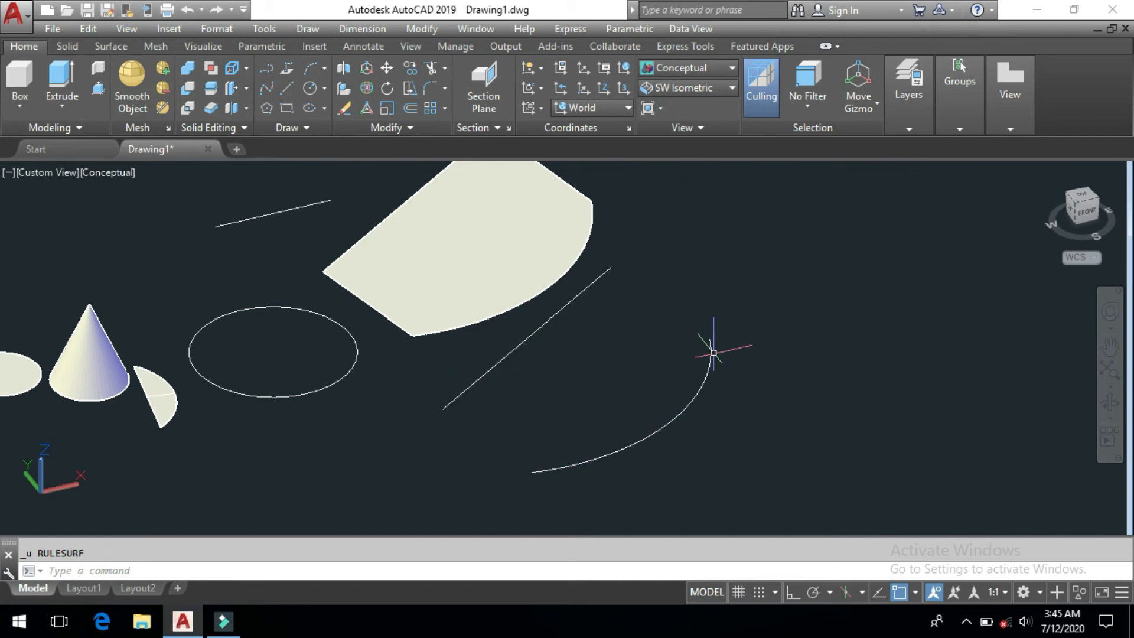
pyautogui.click(603, 274)
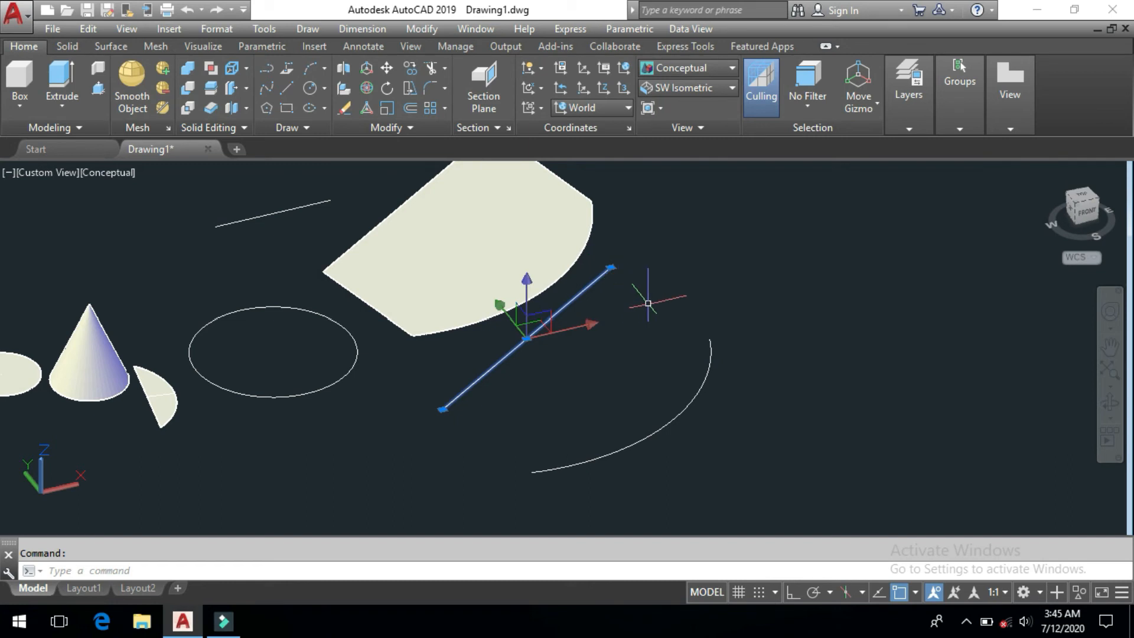
pyautogui.press('Escape')
pyautogui.moveTo(468, 360); pyautogui.dragTo(626, 383, button='middle')
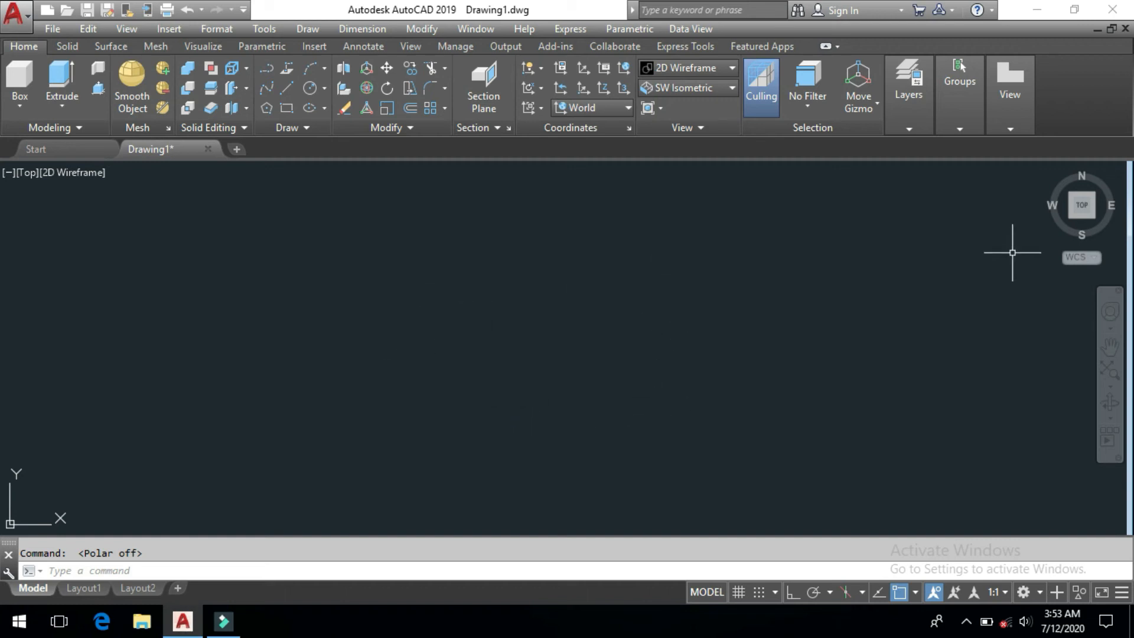
# Draw a freehand solid box with a wide rectangular base in the empty top view.
pyautogui.moveTo(1094, 214)
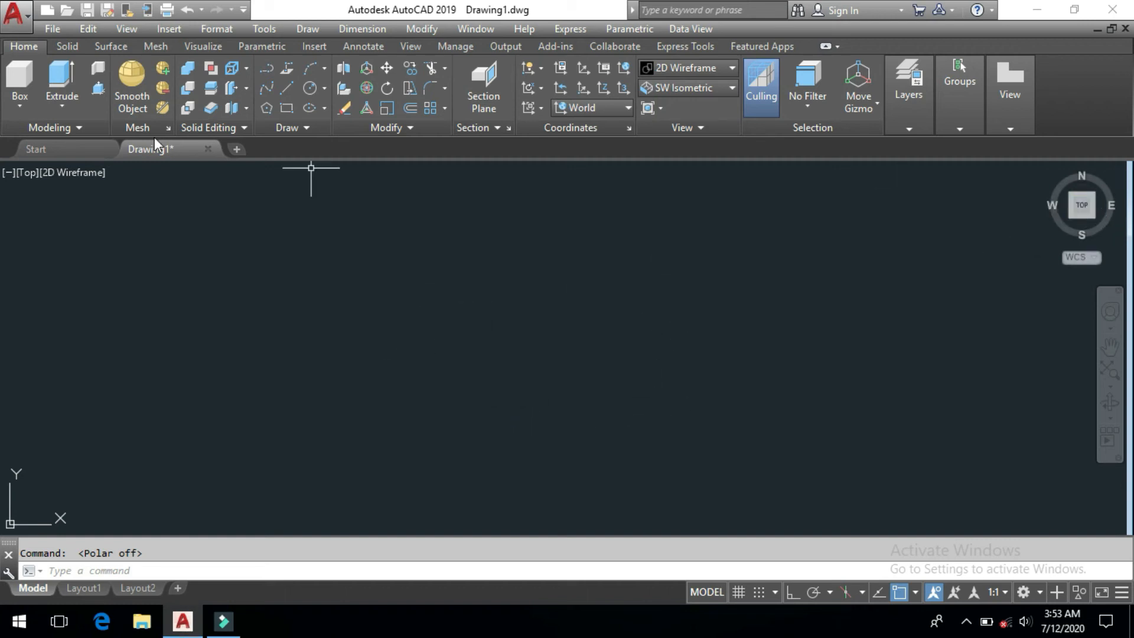
pyautogui.click(19, 109)
pyautogui.click(30, 133)
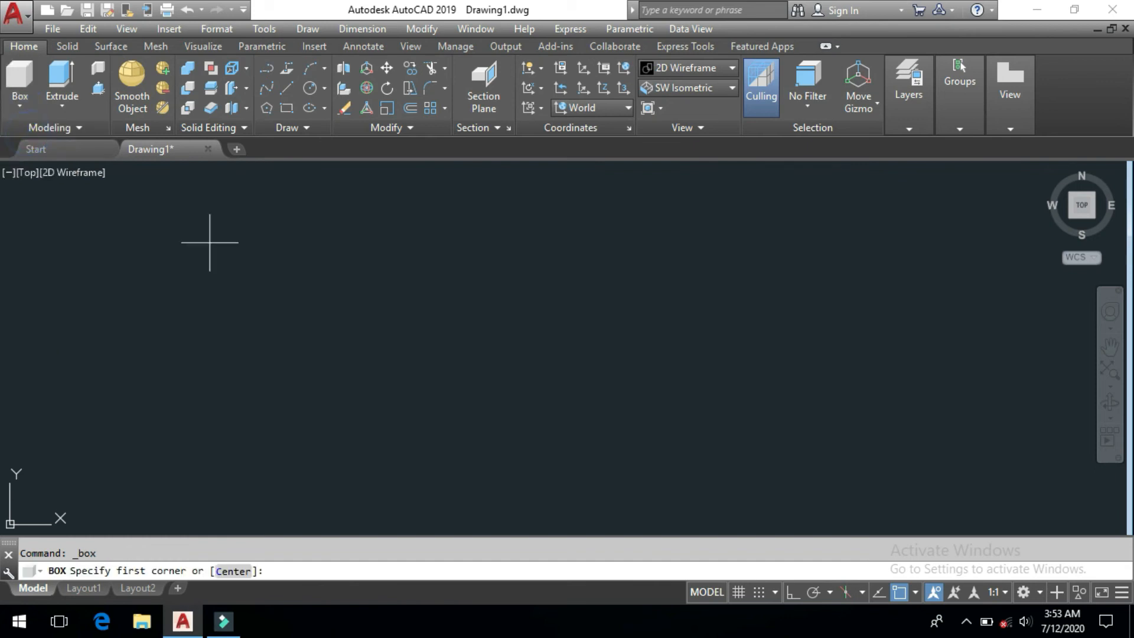
pyautogui.click(480, 420)
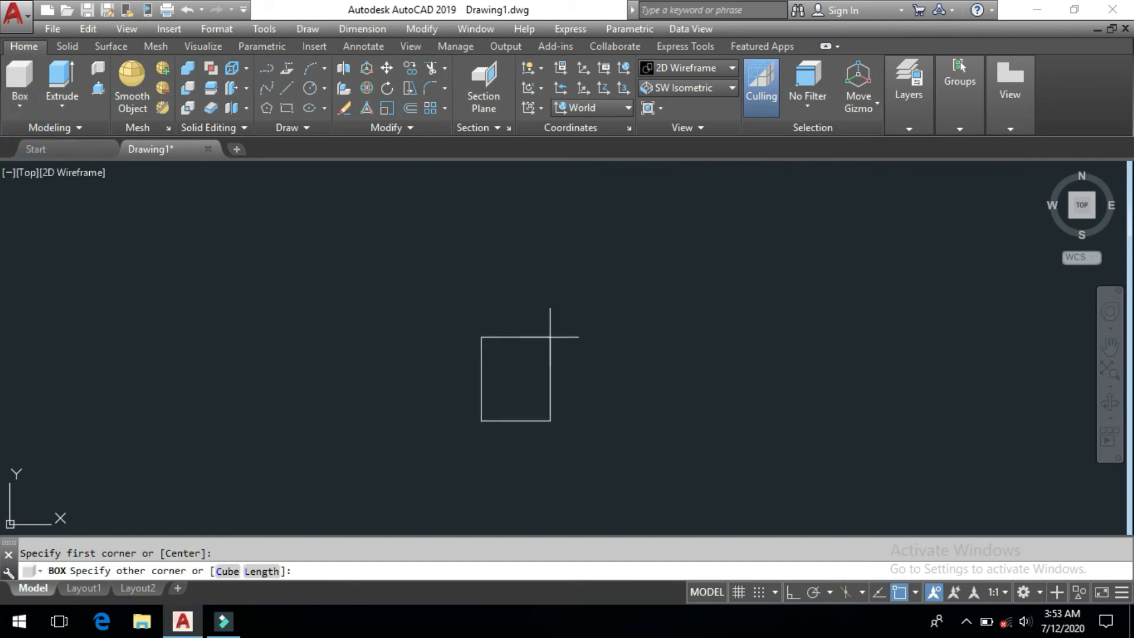
pyautogui.click(677, 314)
pyautogui.click(674, 255)
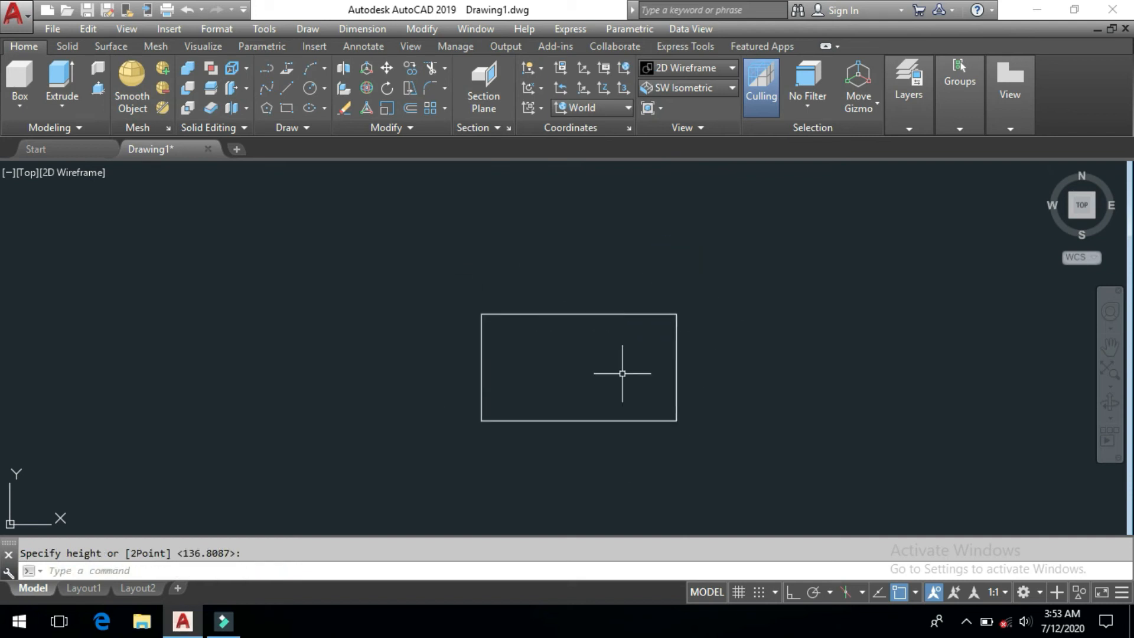
# Rotate the box 225 degrees about the lower-right corner of its base.
pyautogui.moveTo(625, 392); pyautogui.dragTo(610, 379, button='middle')
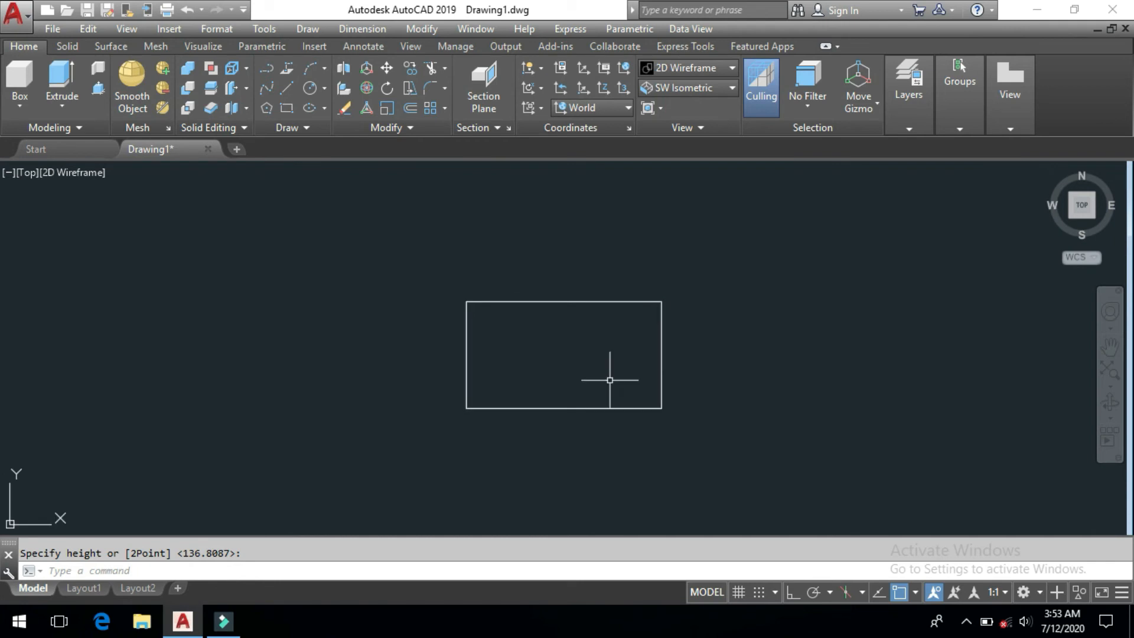
pyautogui.write('RO')
pyautogui.press('Return')
pyautogui.moveTo(720, 336)
pyautogui.mouseDown()
pyautogui.moveTo(608, 434)
pyautogui.moveTo(585, 428)
pyautogui.mouseUp()
pyautogui.press('Return')
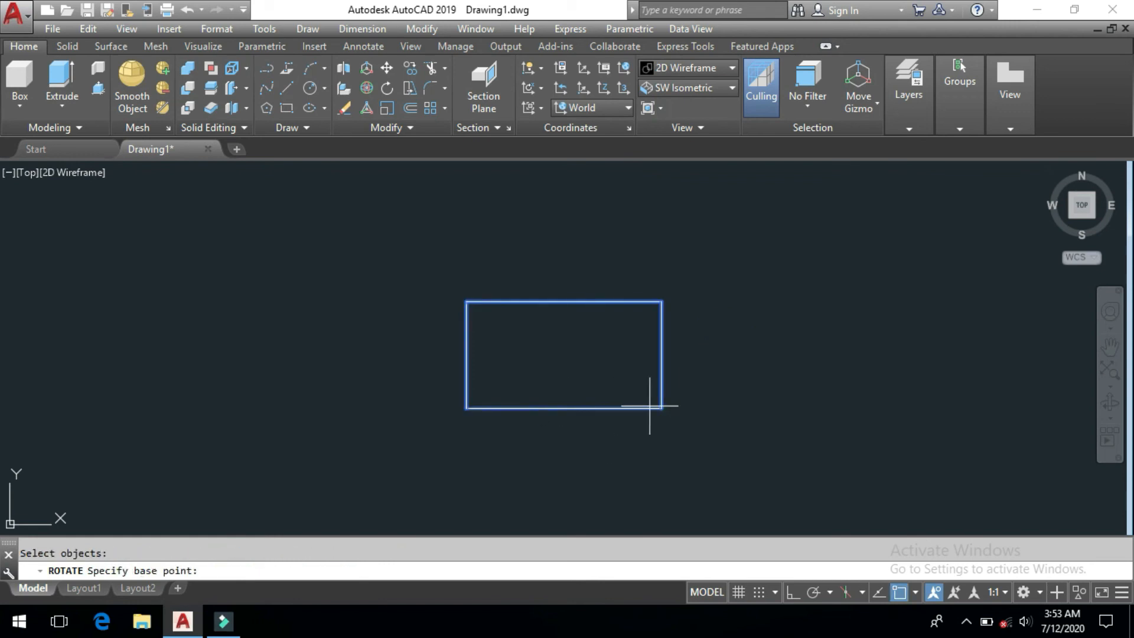
pyautogui.click(661, 408)
pyautogui.write('22')
pyautogui.press('Return')
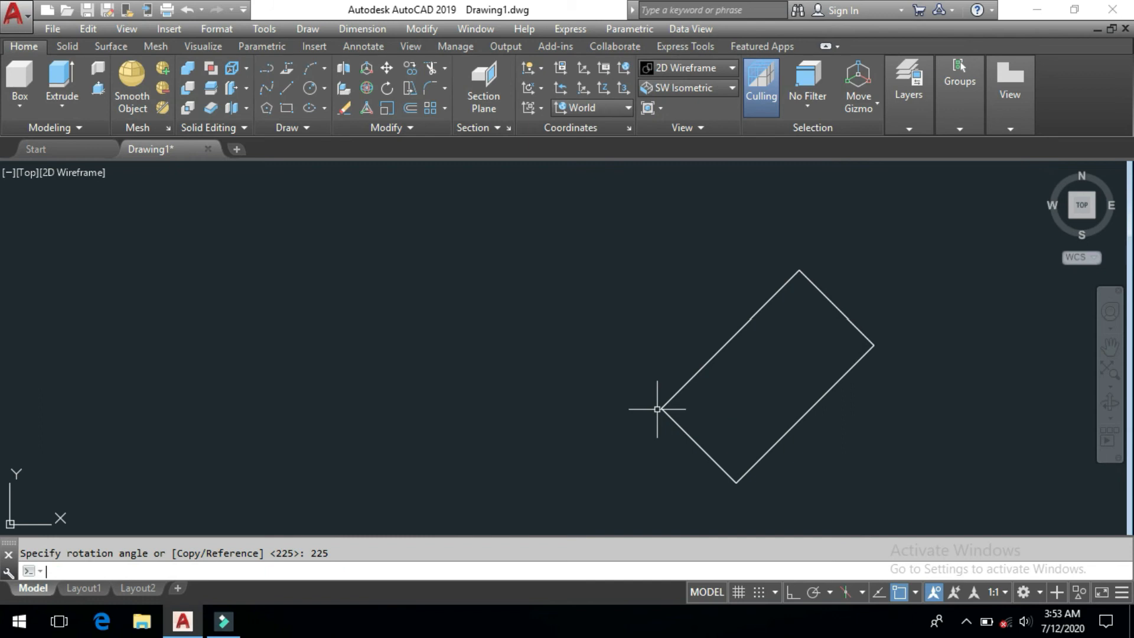
# Rotate the box in 3D by 35.3 degrees about a horizontal axis through its leftmost corner.
pyautogui.moveTo(782, 423); pyautogui.dragTo(528, 393, button='middle')
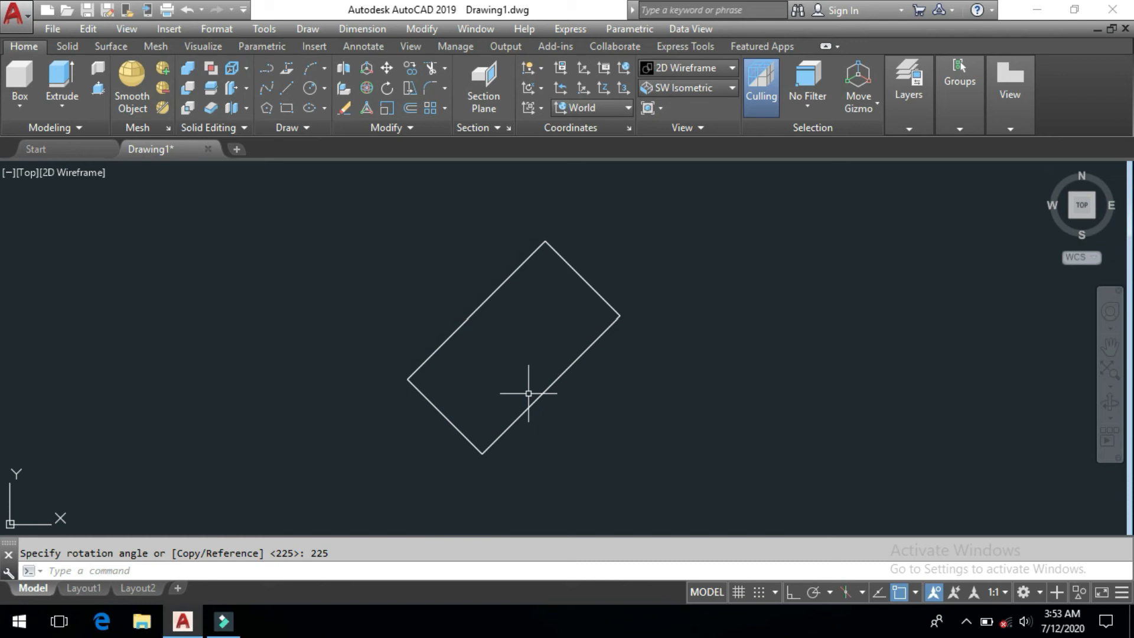
pyautogui.write('R')
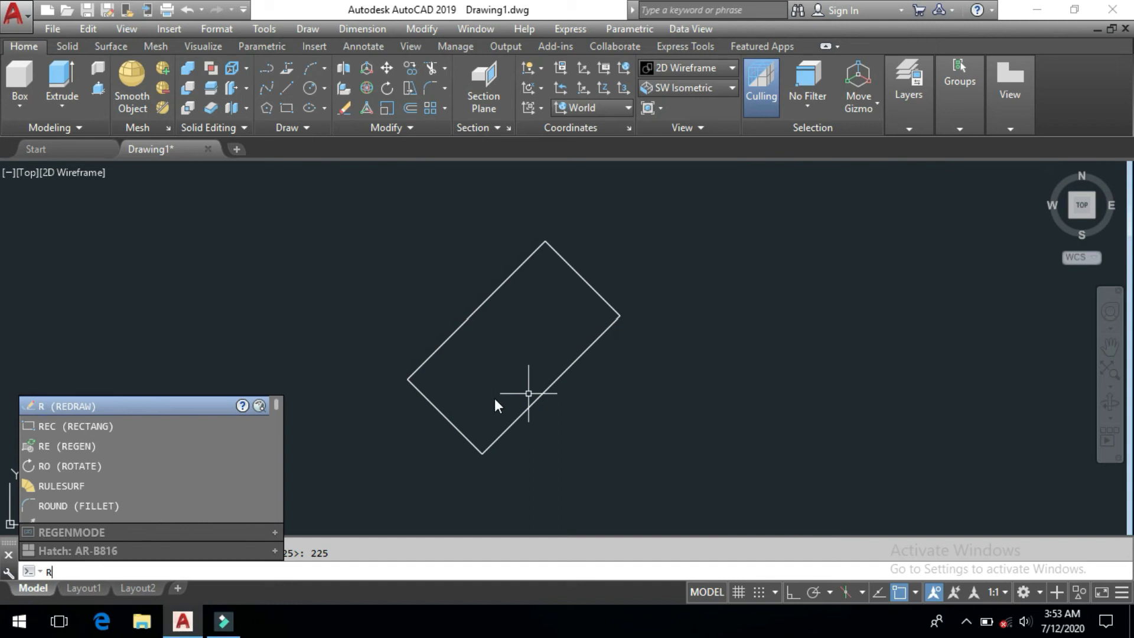
pyautogui.write('OUND')
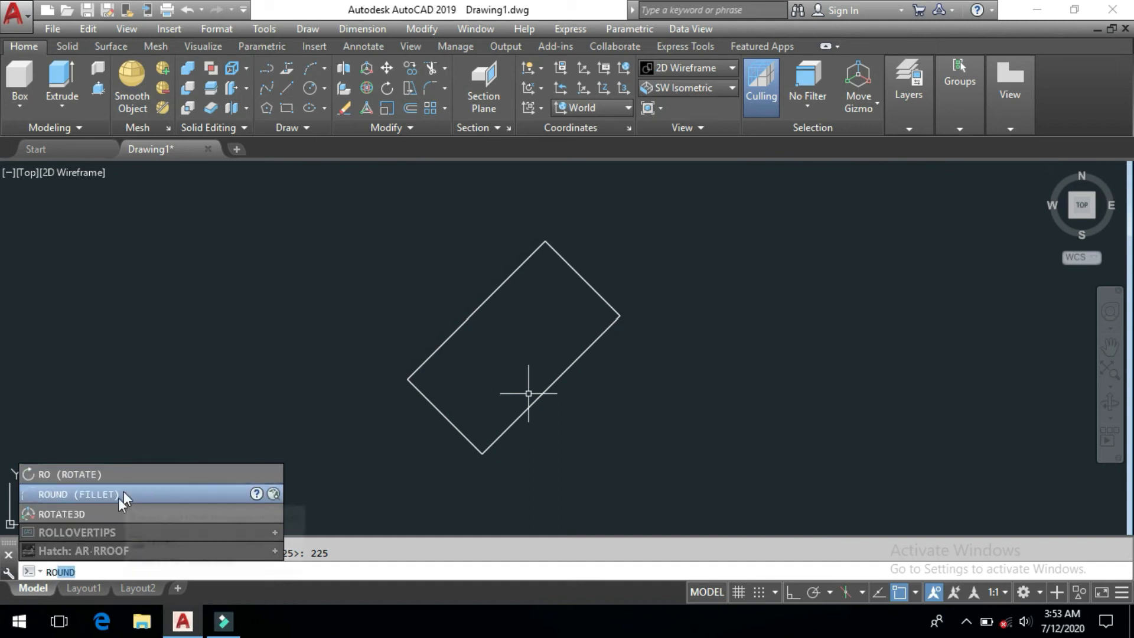
pyautogui.click(112, 514)
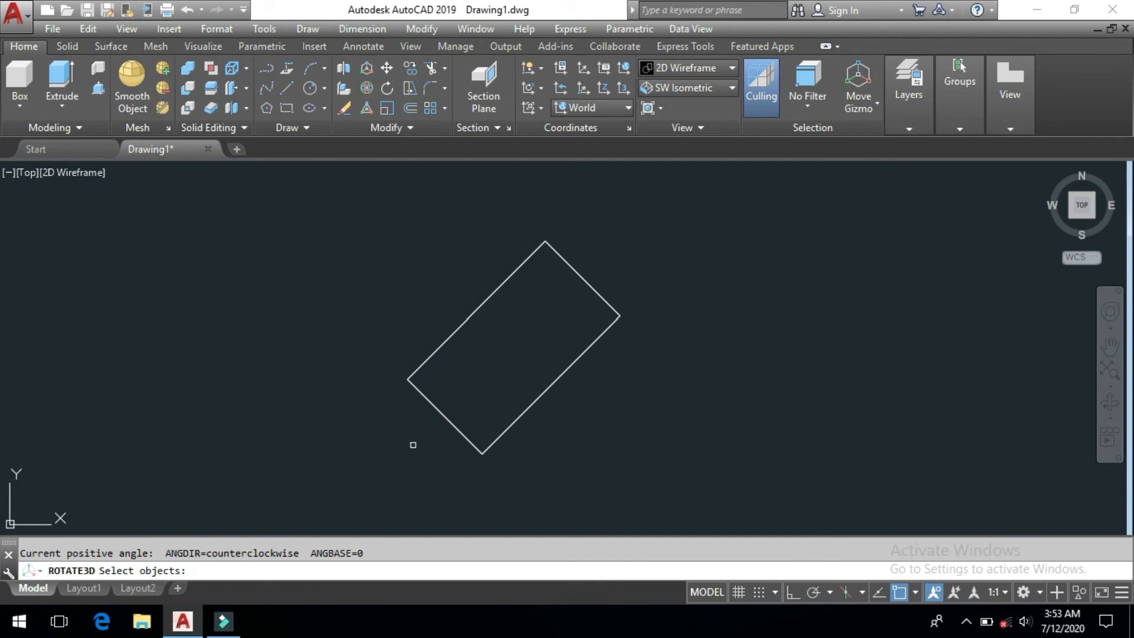
pyautogui.click(455, 429)
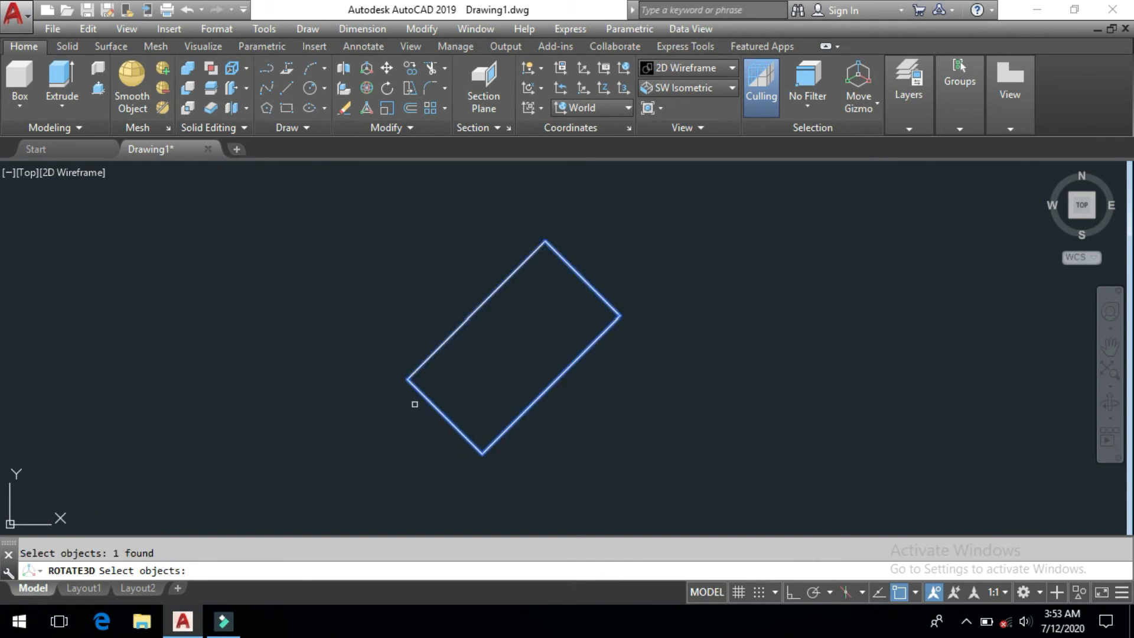
pyautogui.press('Return')
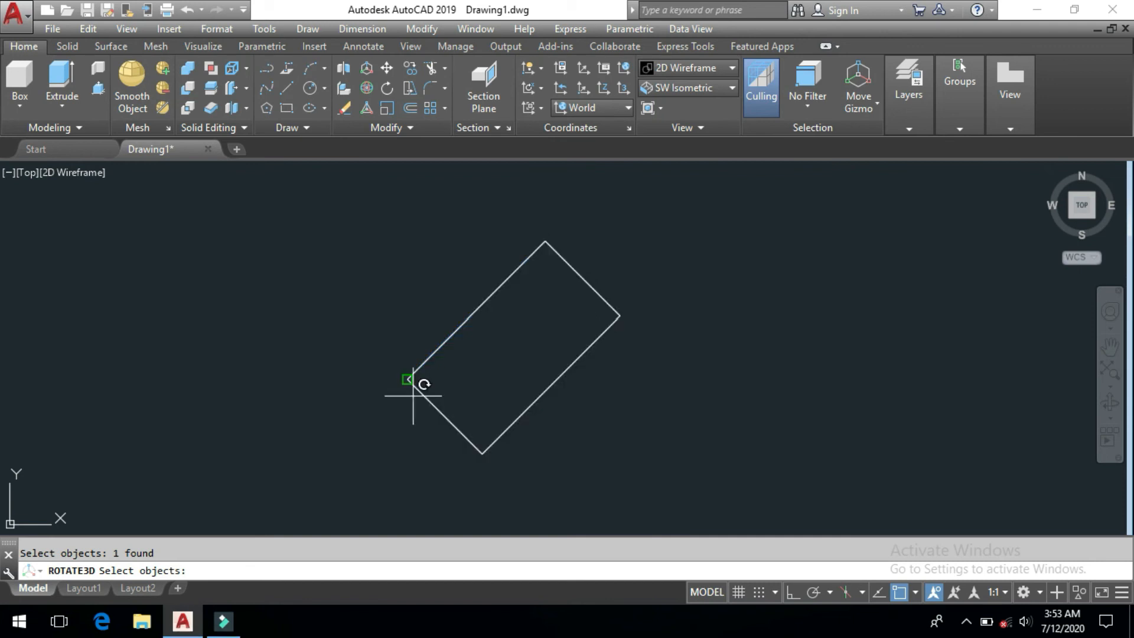
pyautogui.click(407, 379)
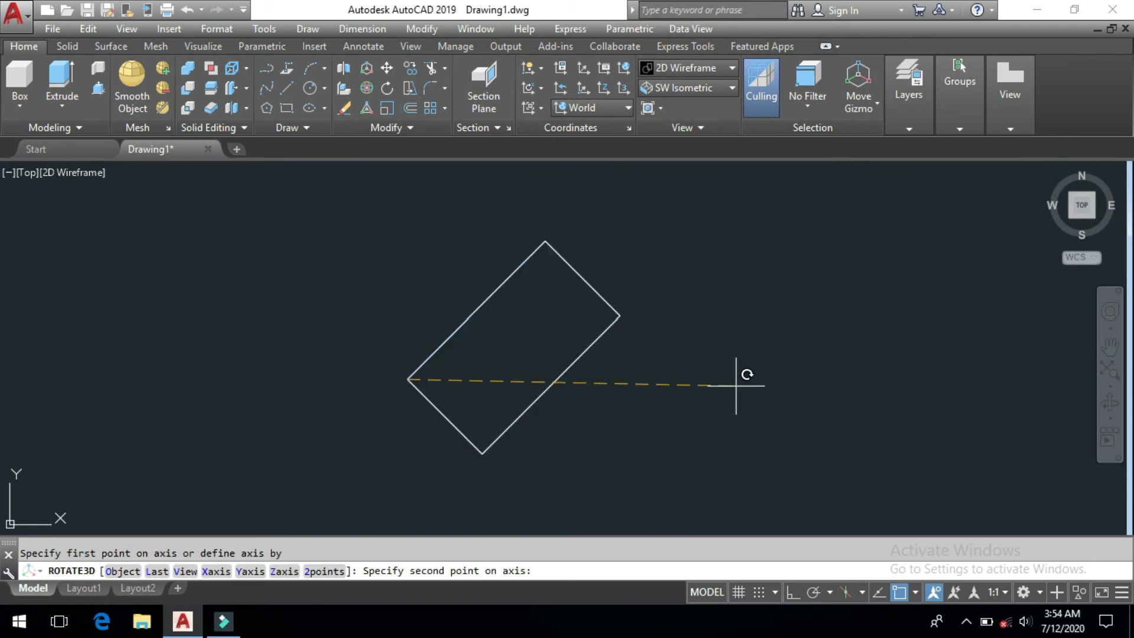
pyautogui.press('F8')
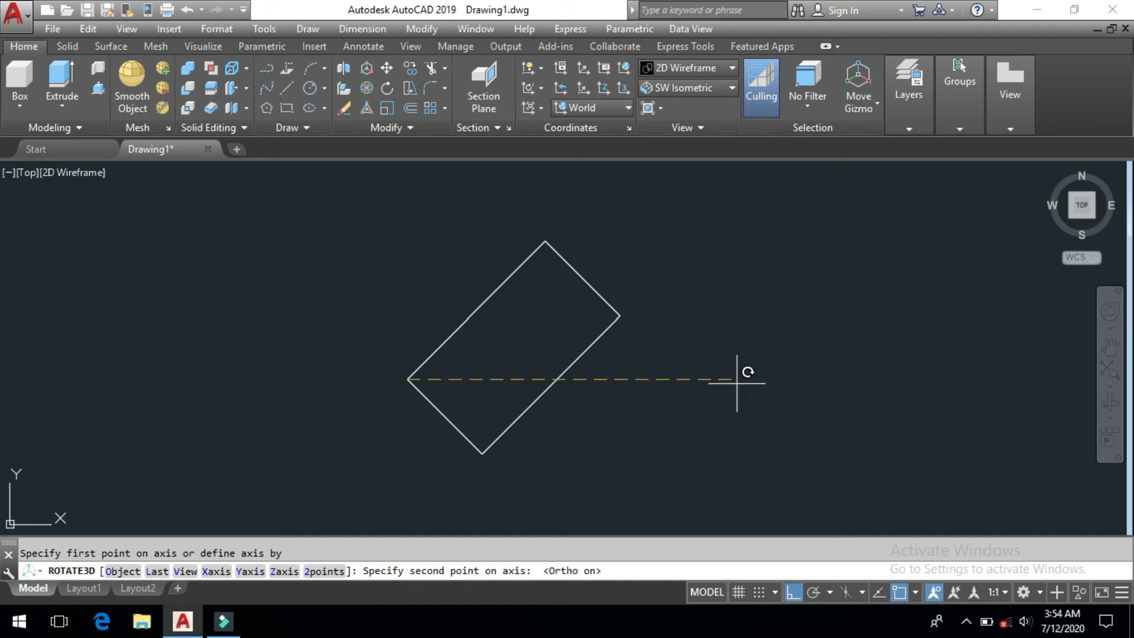
pyautogui.click(718, 383)
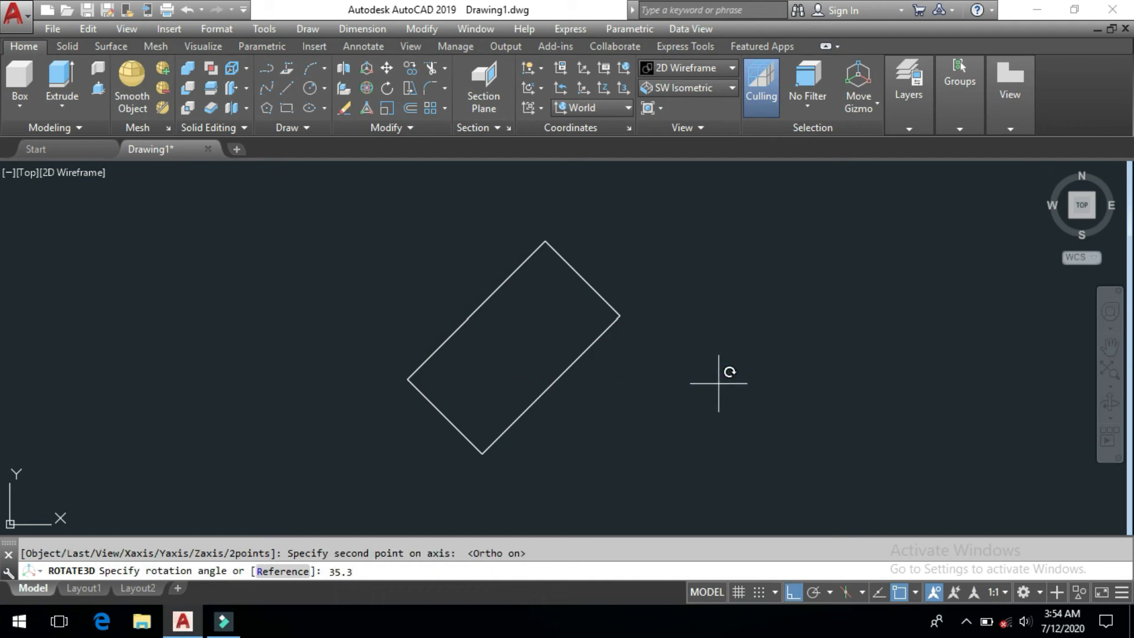
pyautogui.press('Return')
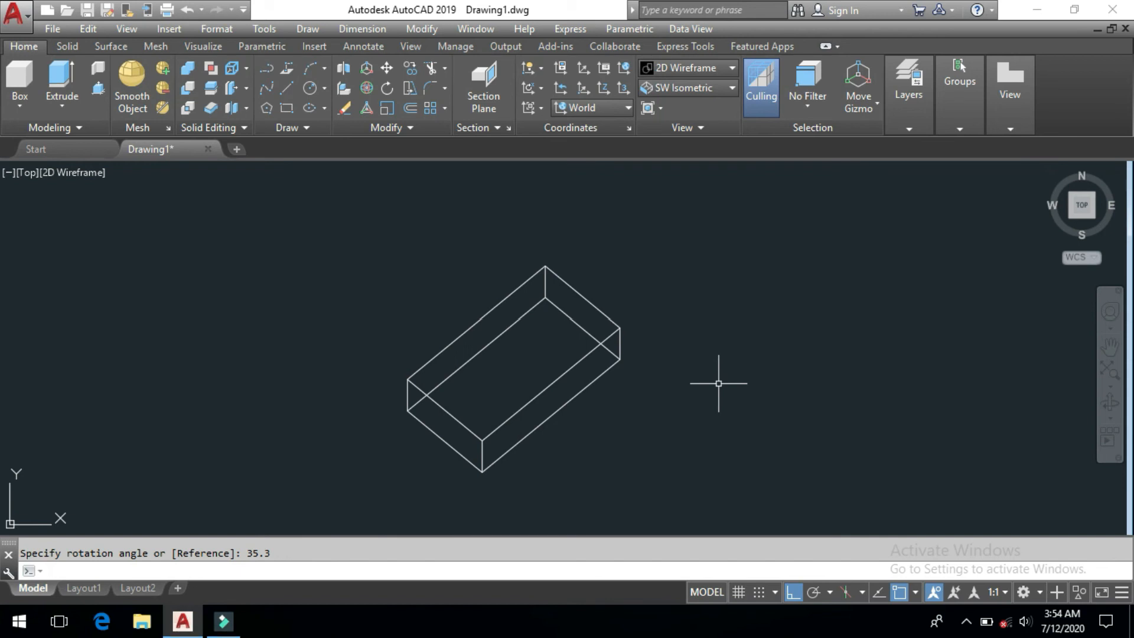
# Display the tilted box in the Conceptual visual style.
pyautogui.click(708, 65)
pyautogui.click(750, 106)
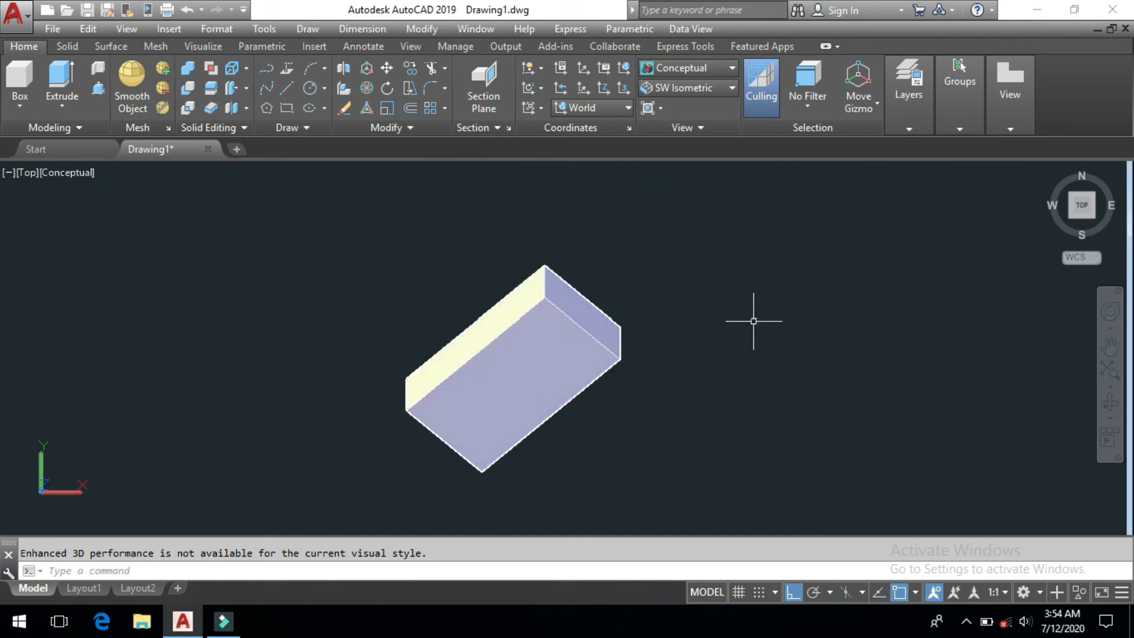
pyautogui.press('Escape')
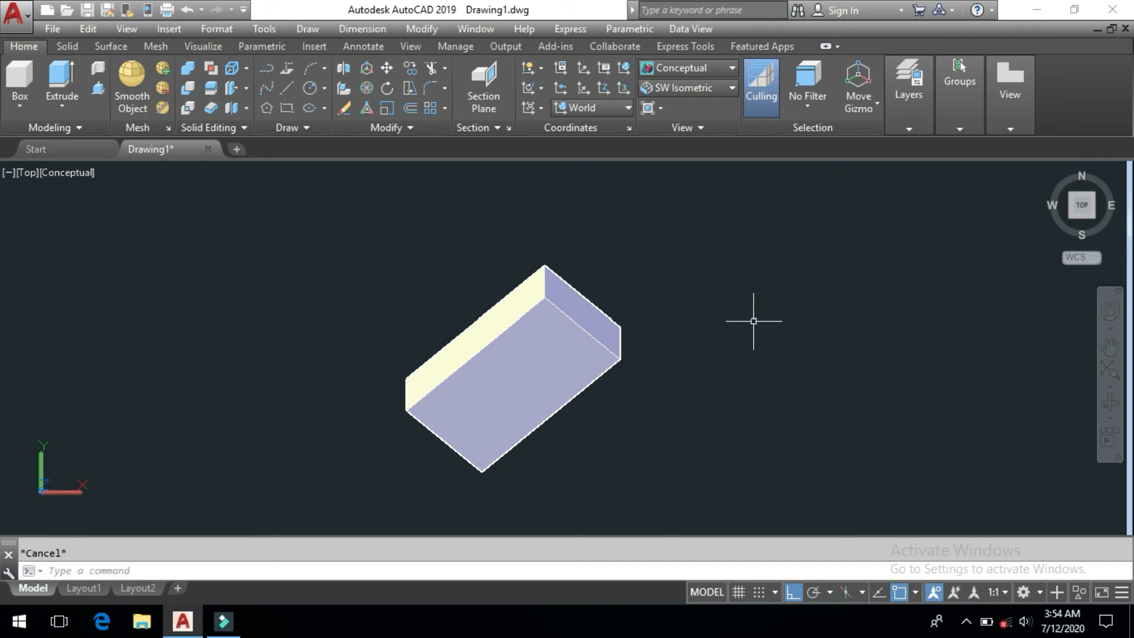
# Undo the Conceptual display change, the 3D rotation and the earlier 225-degree rotation of the box.
pyautogui.hotkey('ctrl', 'z')
pyautogui.hotkey('ctrl', 'z')
pyautogui.hotkey('ctrl', 'z')
pyautogui.hotkey('ctrl', 'z')
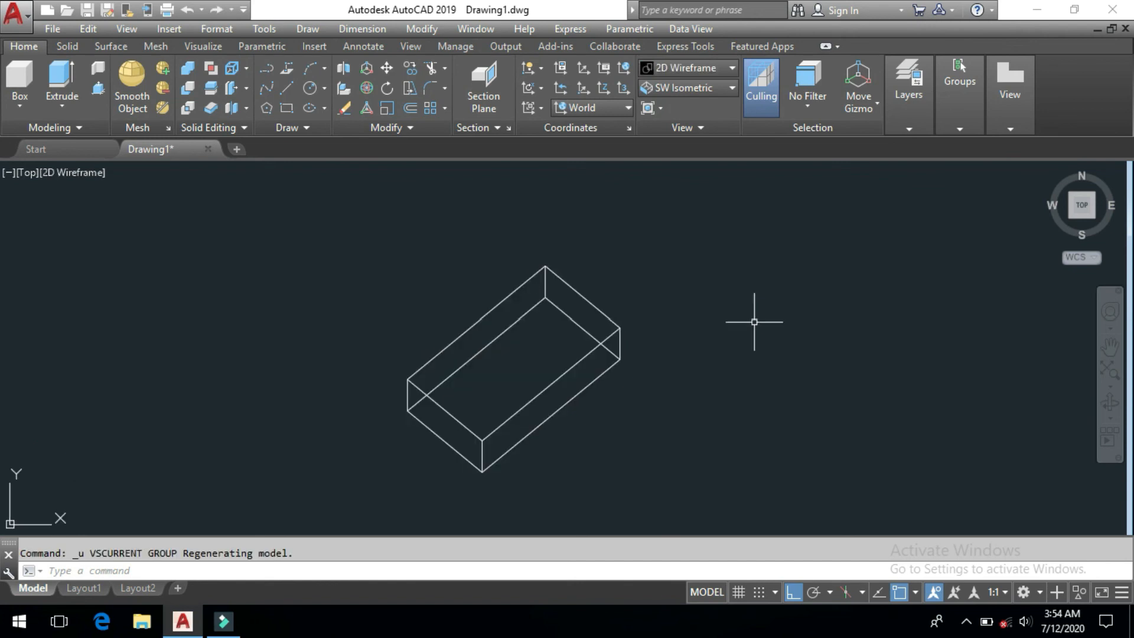
pyautogui.hotkey('ctrl', 'z')
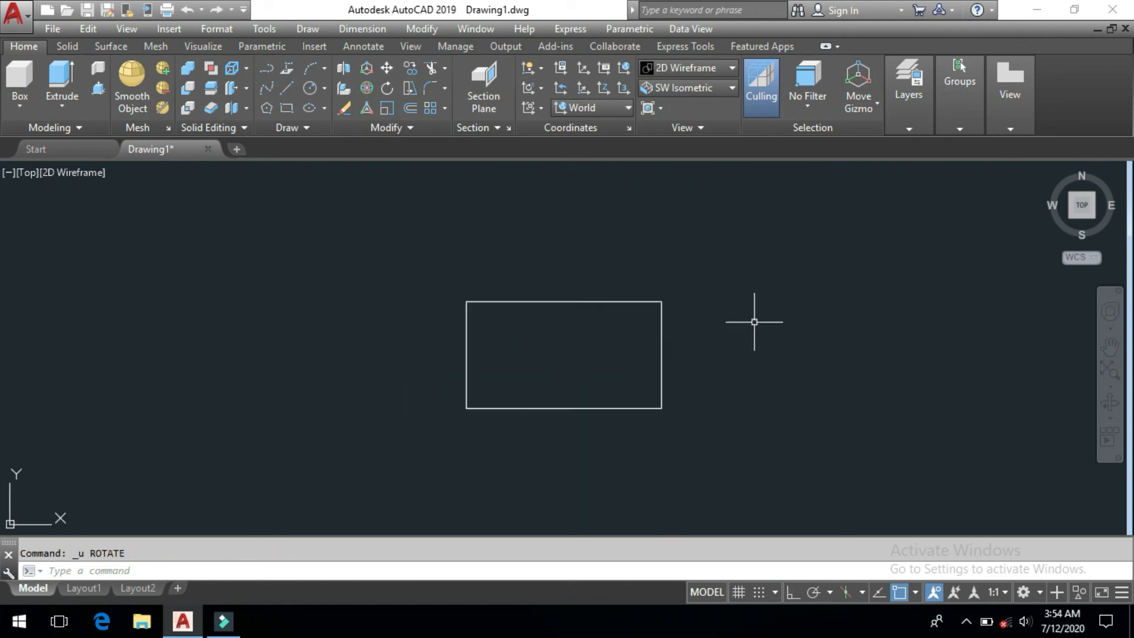
# Show the box in the home isometric view, then use Viewpoint Presets to set the angle from the XY plane to 45 degrees.
pyautogui.click(1049, 170)
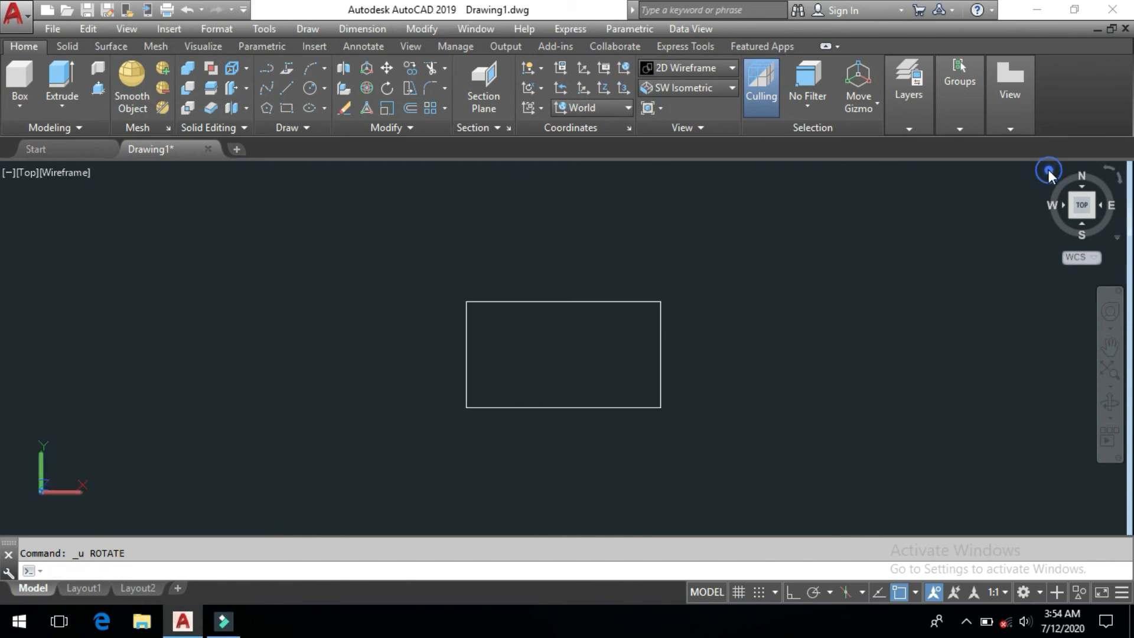
pyautogui.moveTo(759, 393); pyautogui.dragTo(616, 402, button='middle')
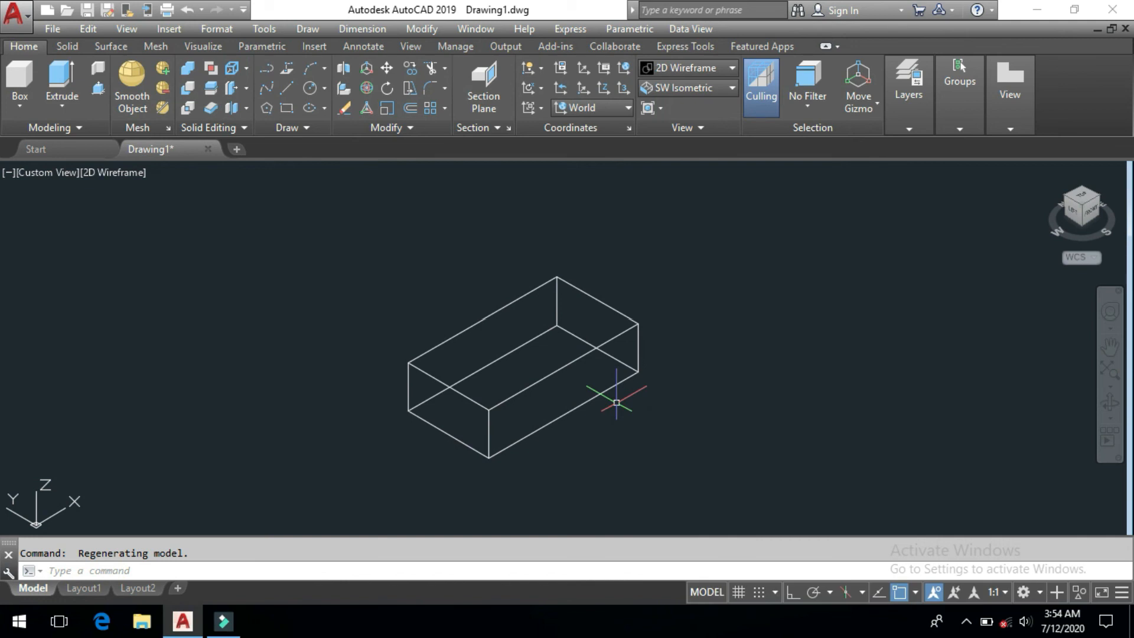
pyautogui.click(127, 28)
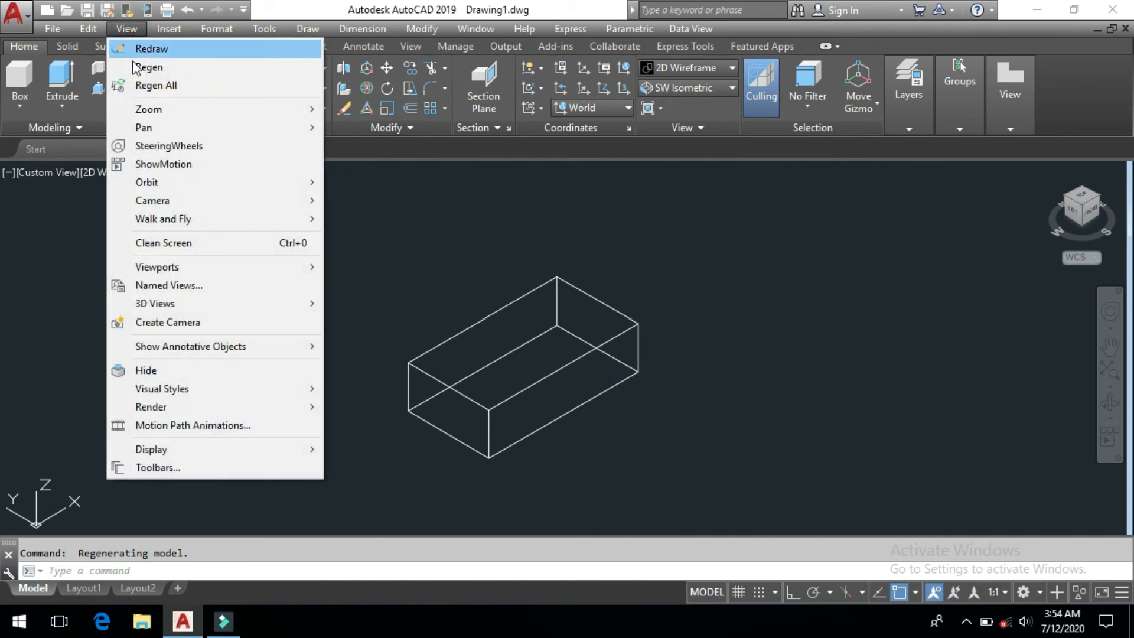
pyautogui.moveTo(194, 302)
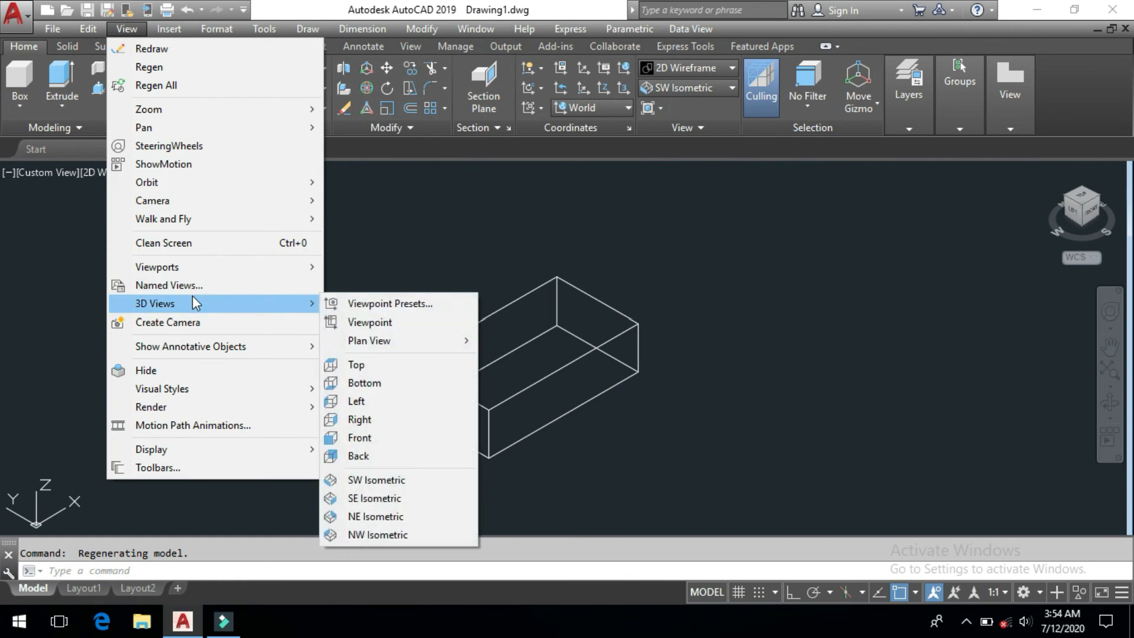
pyautogui.click(366, 303)
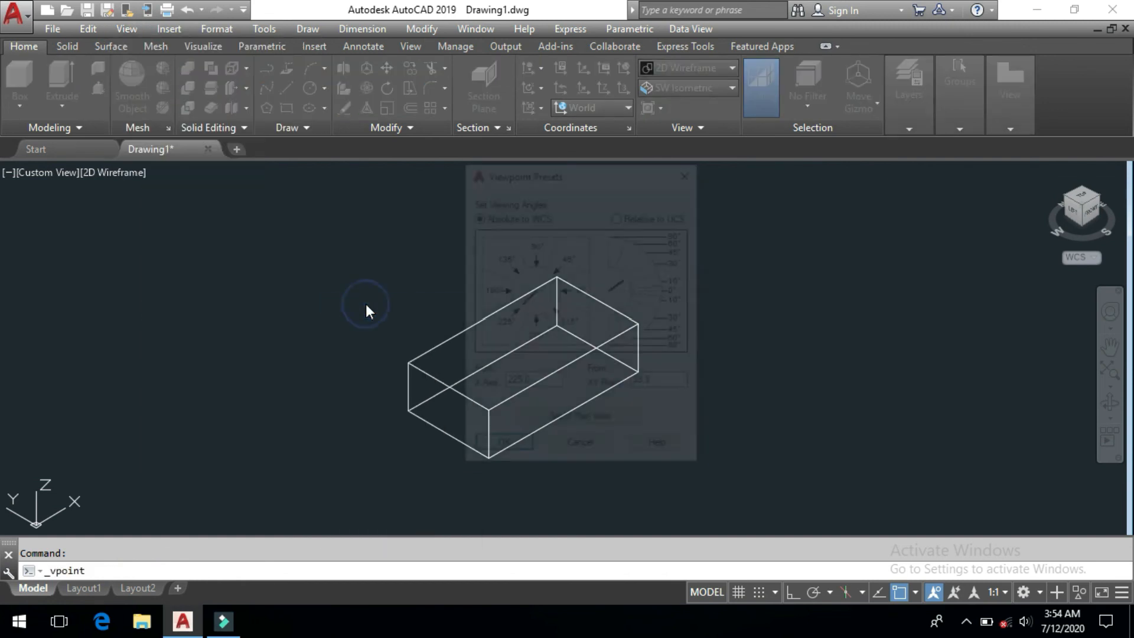
pyautogui.moveTo(581, 176); pyautogui.dragTo(276, 166)
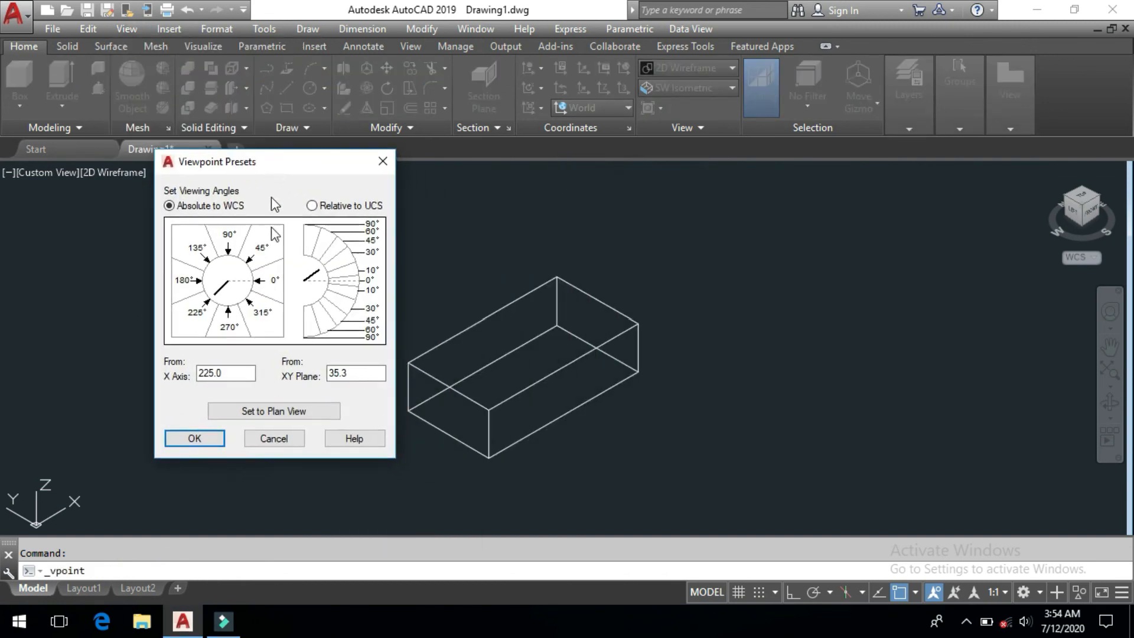
pyautogui.click(225, 374)
pyautogui.doubleClick(354, 377)
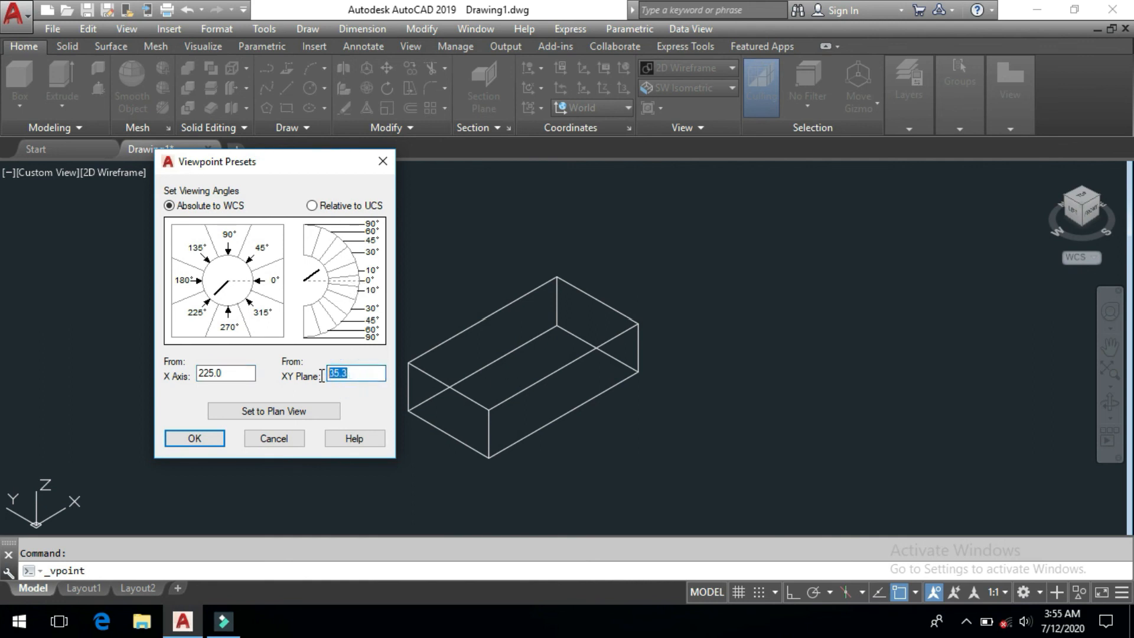
pyautogui.write('45')
pyautogui.click(207, 437)
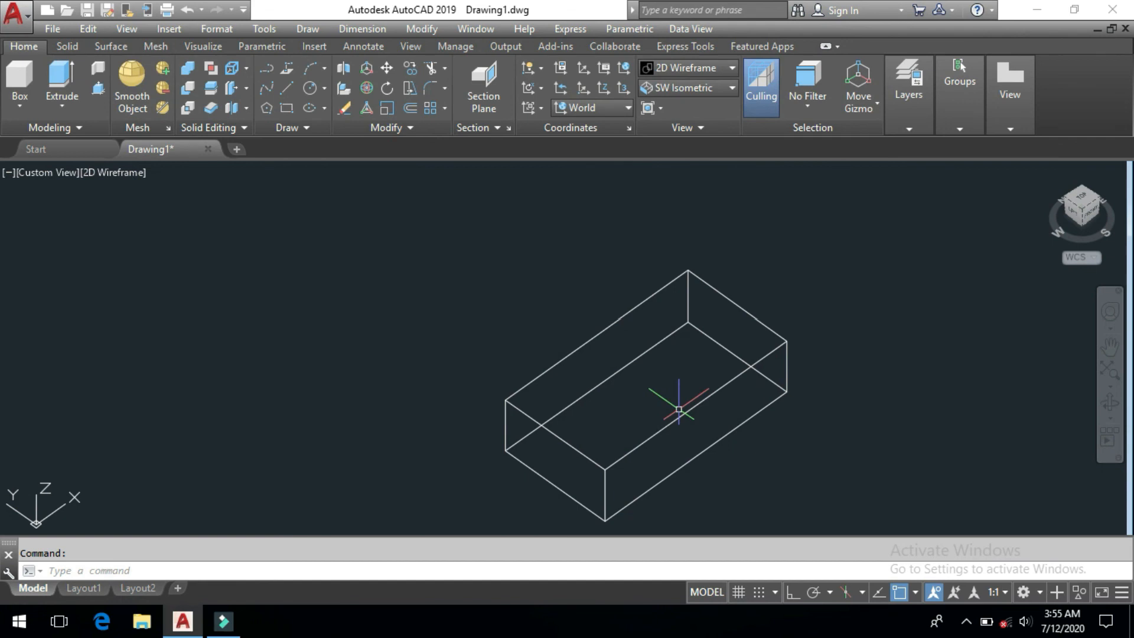
# Set the viewpoint preset's angle from the XY plane to 75 degrees and apply it.
pyautogui.press('Return')
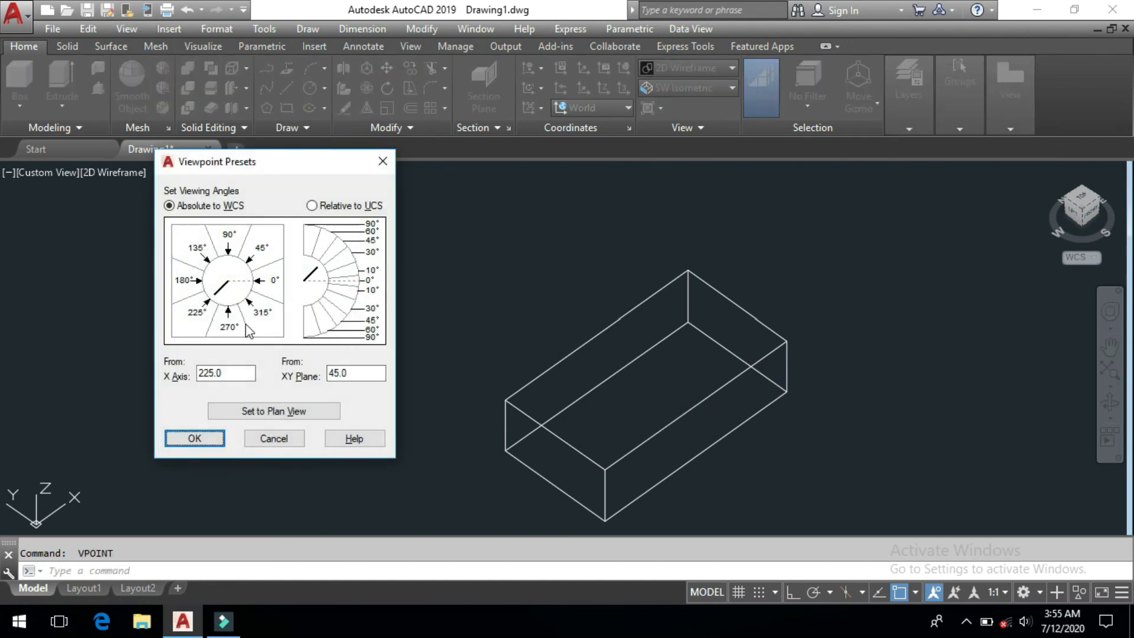
pyautogui.doubleClick(374, 380)
pyautogui.write('75')
pyautogui.click(199, 438)
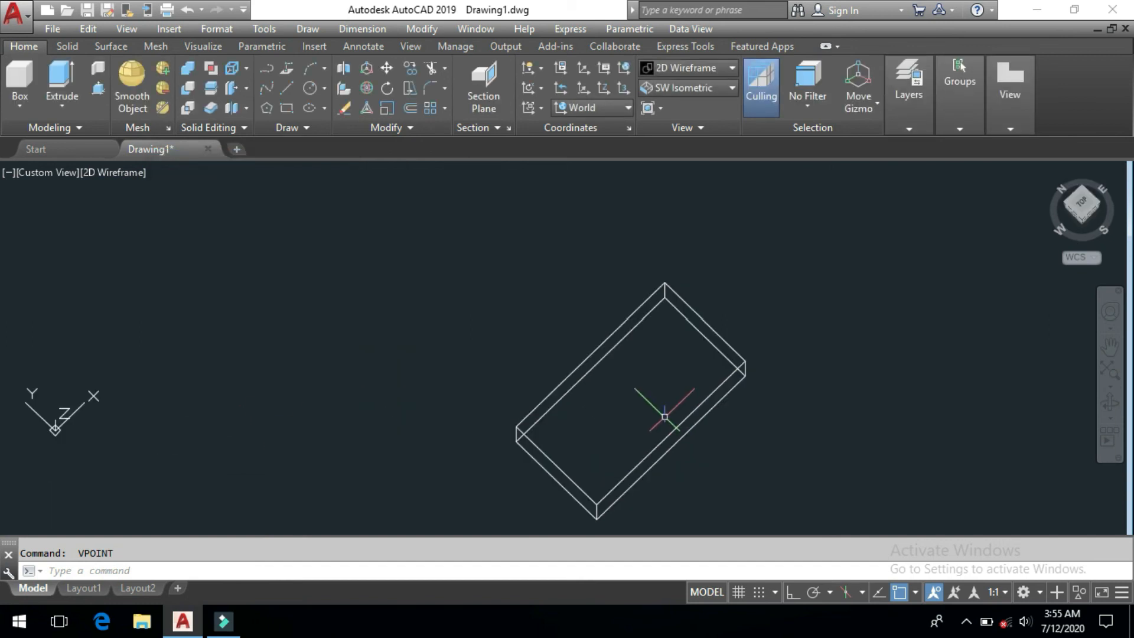
# Orbit around the box and restore its home isometric view.
pyautogui.keyDown('shift'); pyautogui.moveTo(671, 441); pyautogui.dragTo(663, 390, button='middle'); pyautogui.keyUp('shift')
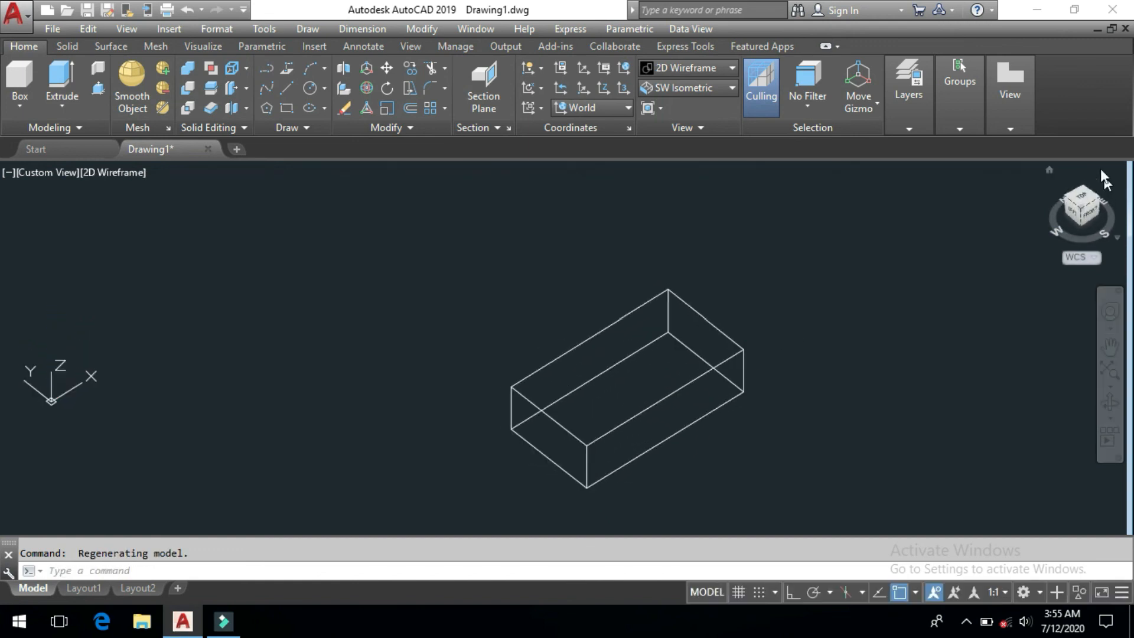
pyautogui.click(1048, 170)
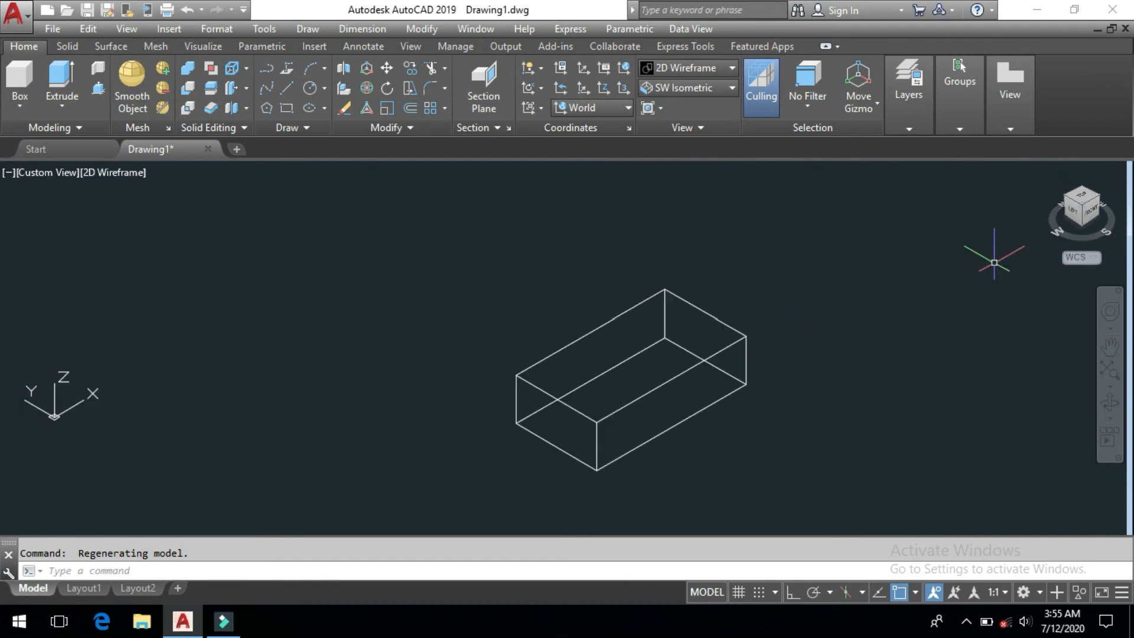
pyautogui.moveTo(747, 395); pyautogui.dragTo(711, 393, button='middle')
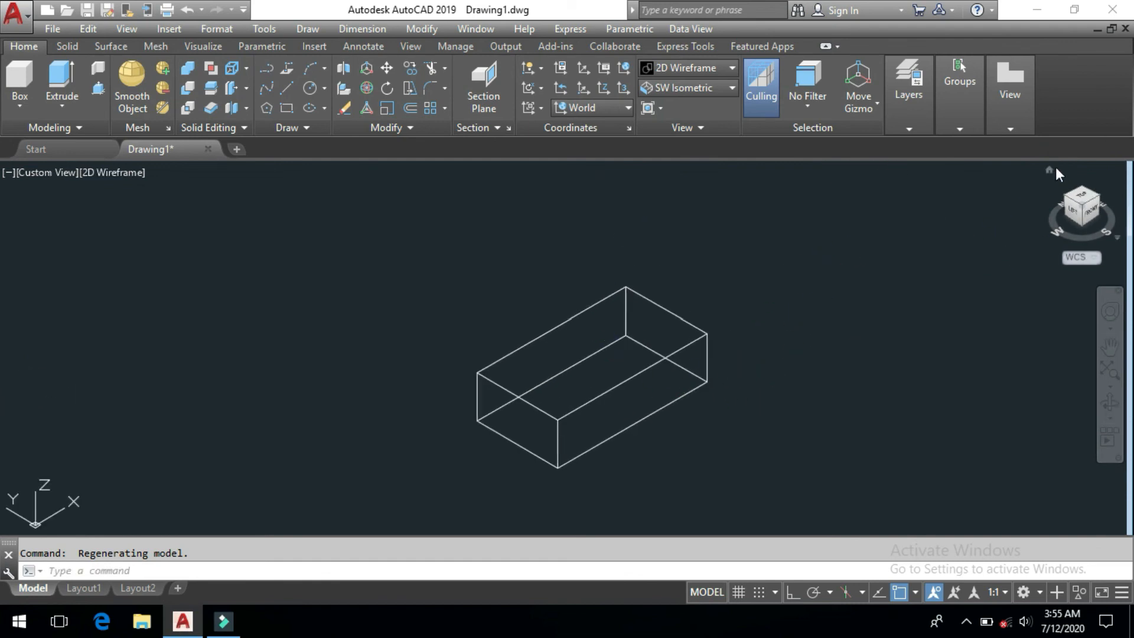
# Set the viewpoint to plan view using Viewpoint Presets, and return the box to the isometric view.
pyautogui.click(127, 31)
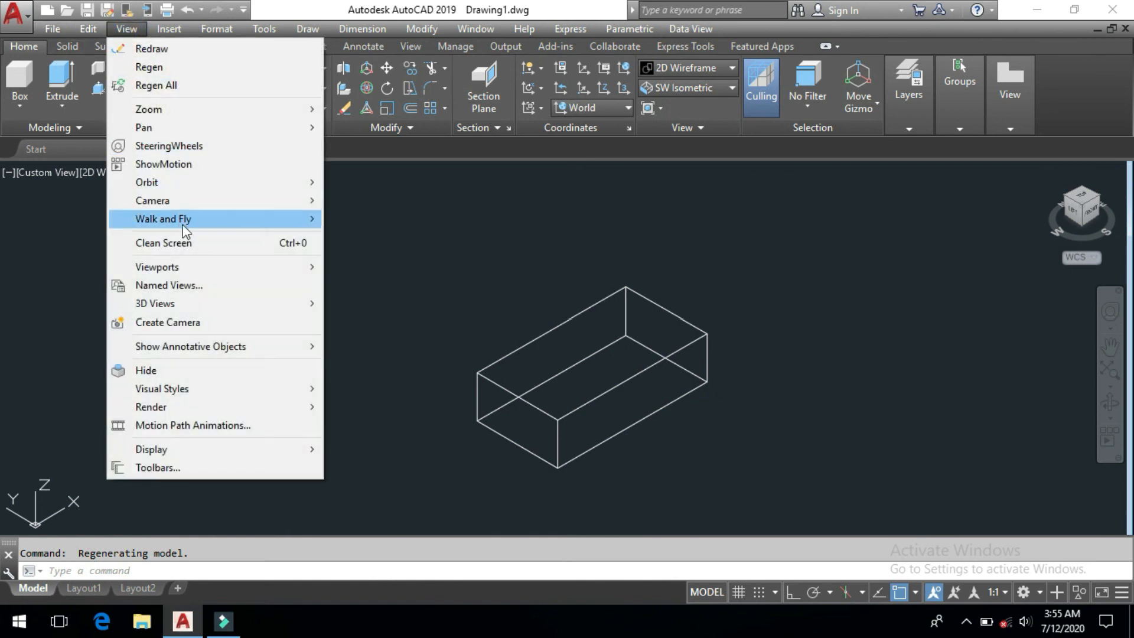
pyautogui.moveTo(204, 273)
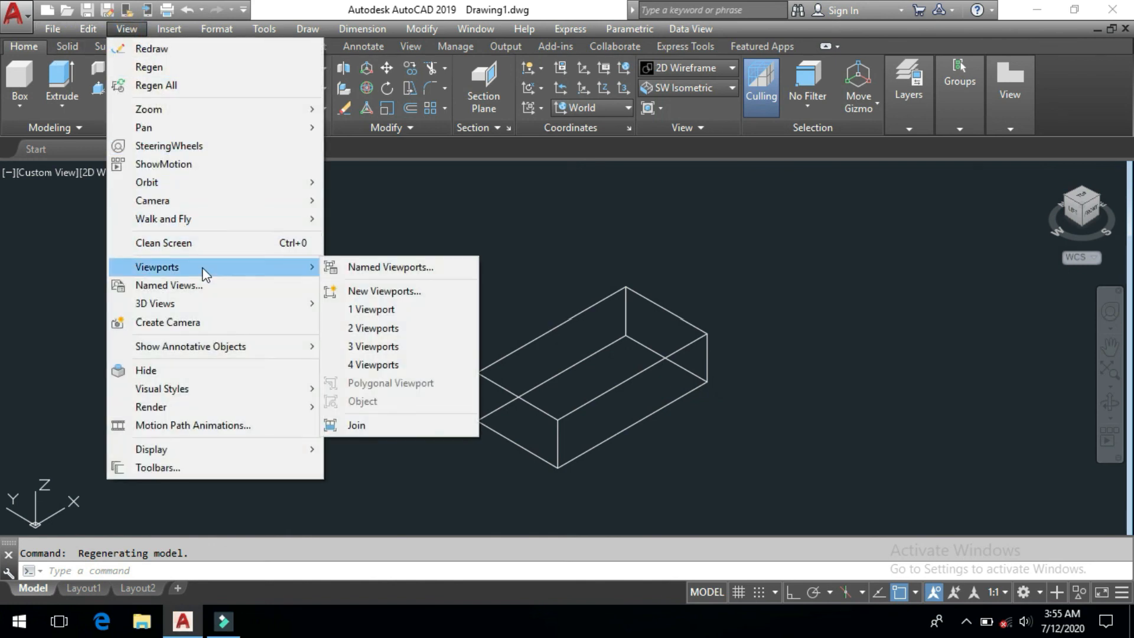
pyautogui.moveTo(202, 301)
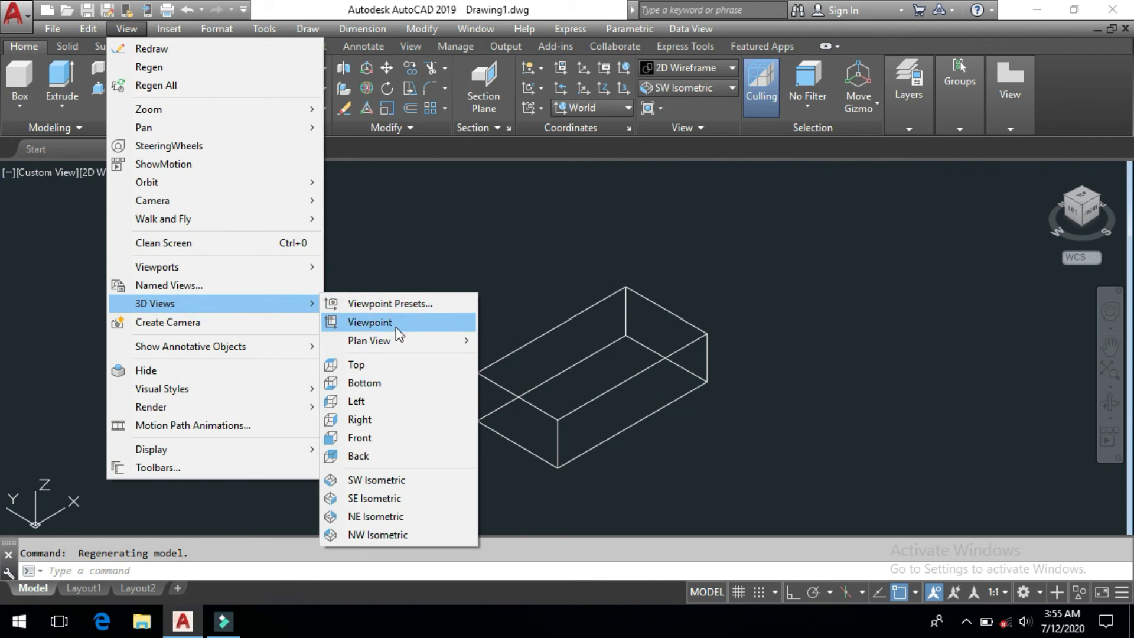
pyautogui.click(410, 305)
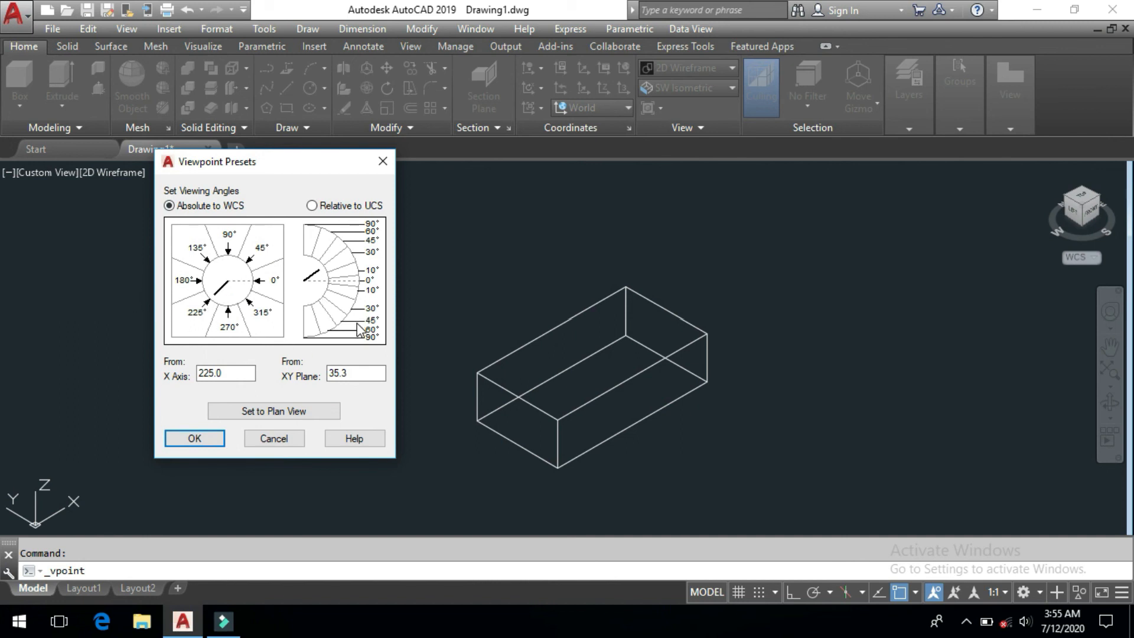
pyautogui.click(287, 415)
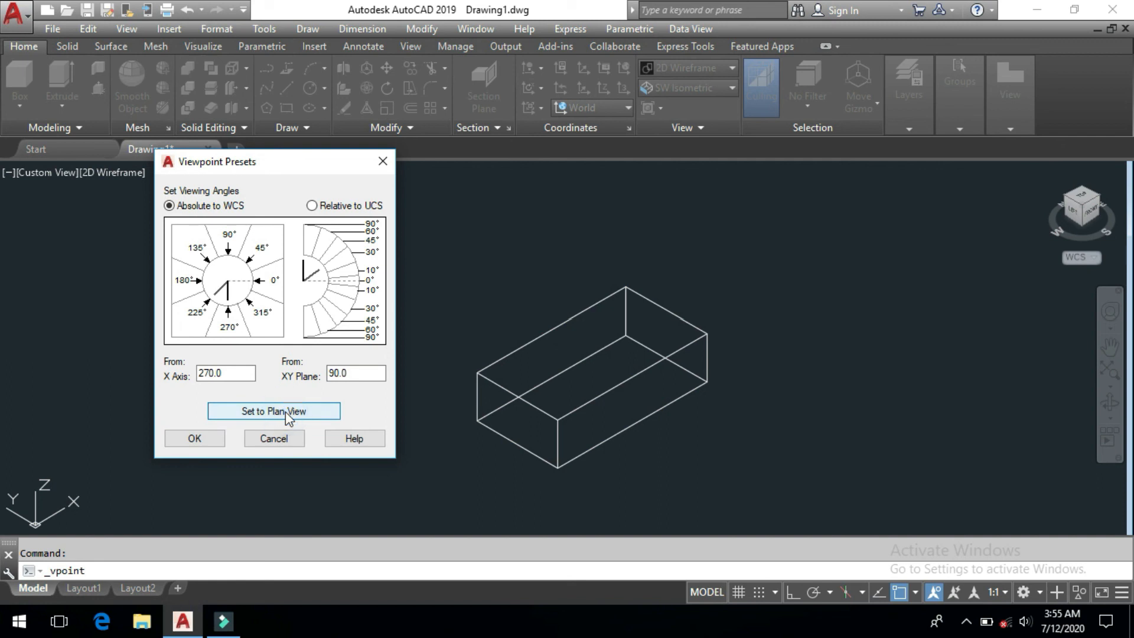
pyautogui.click(211, 438)
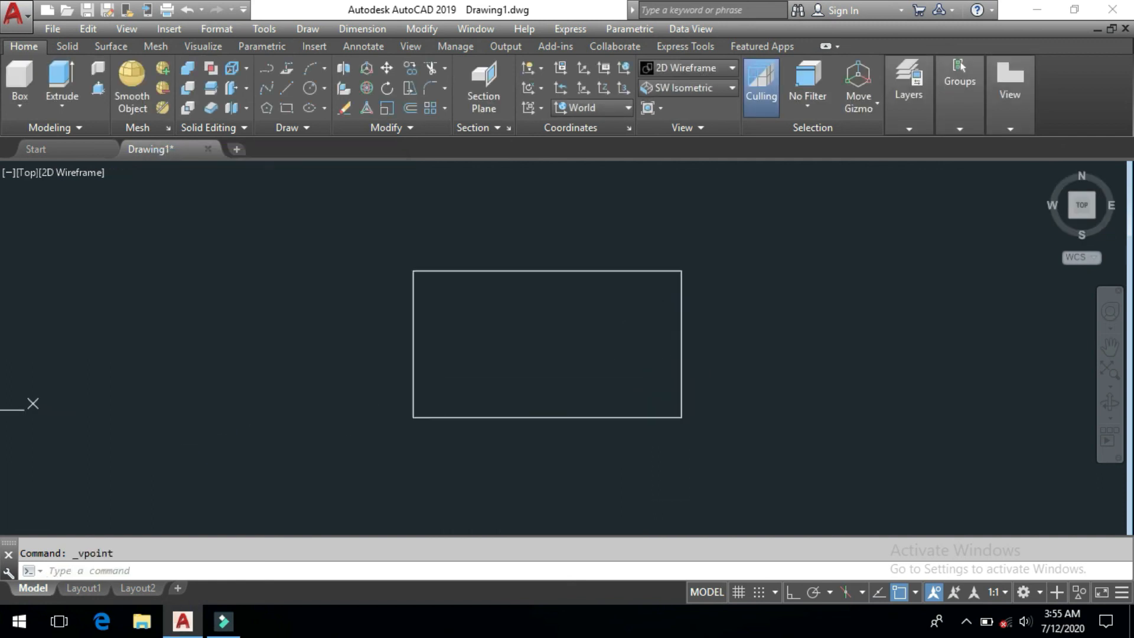
pyautogui.click(1080, 220)
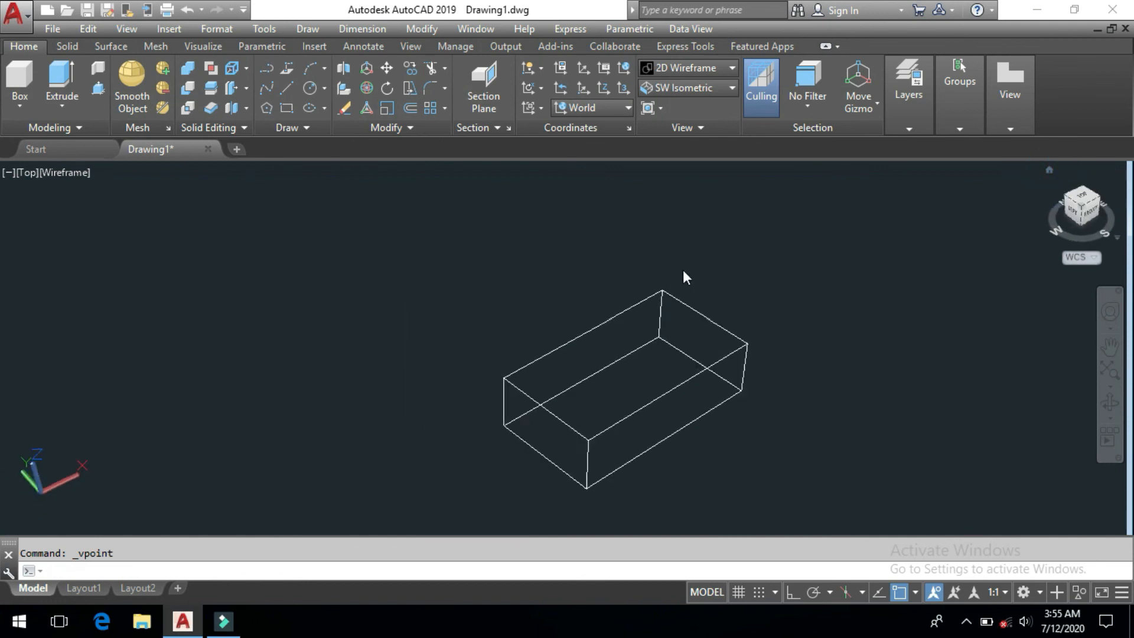